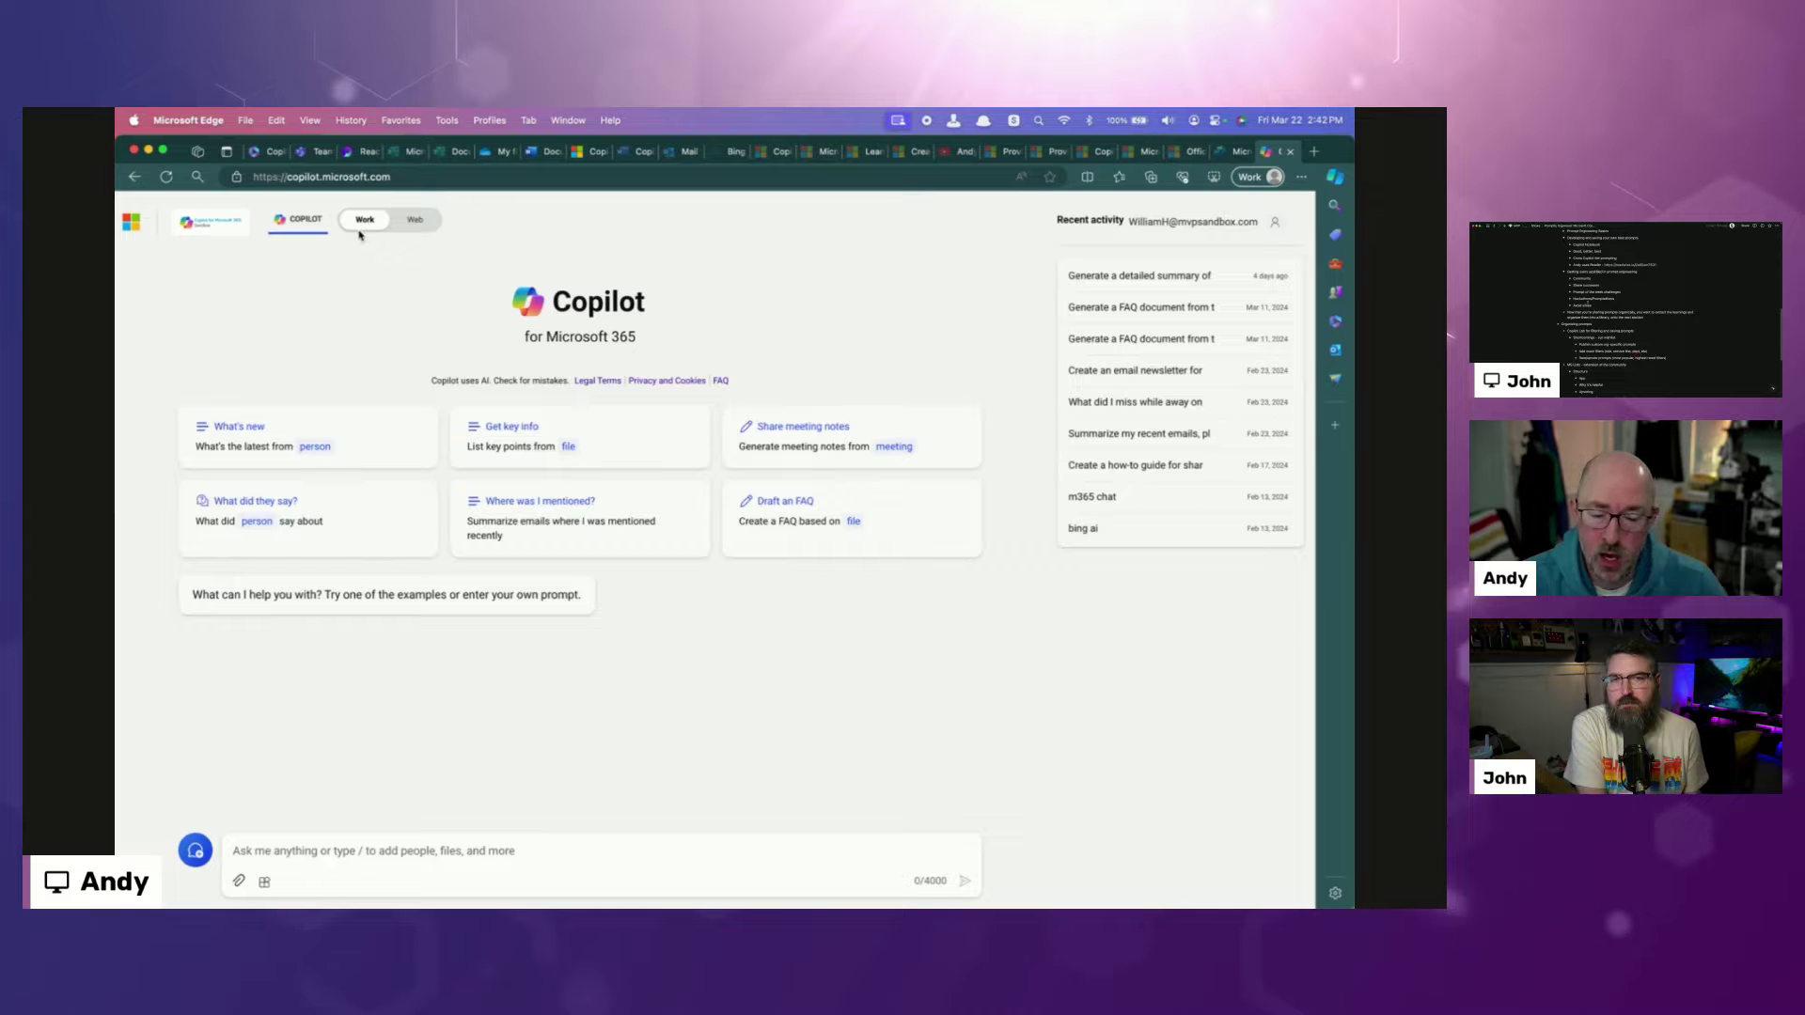
Step: Switch Copilot to Web mode, showing the Balanced everyday AI companion page with Protected status
click(416, 229)
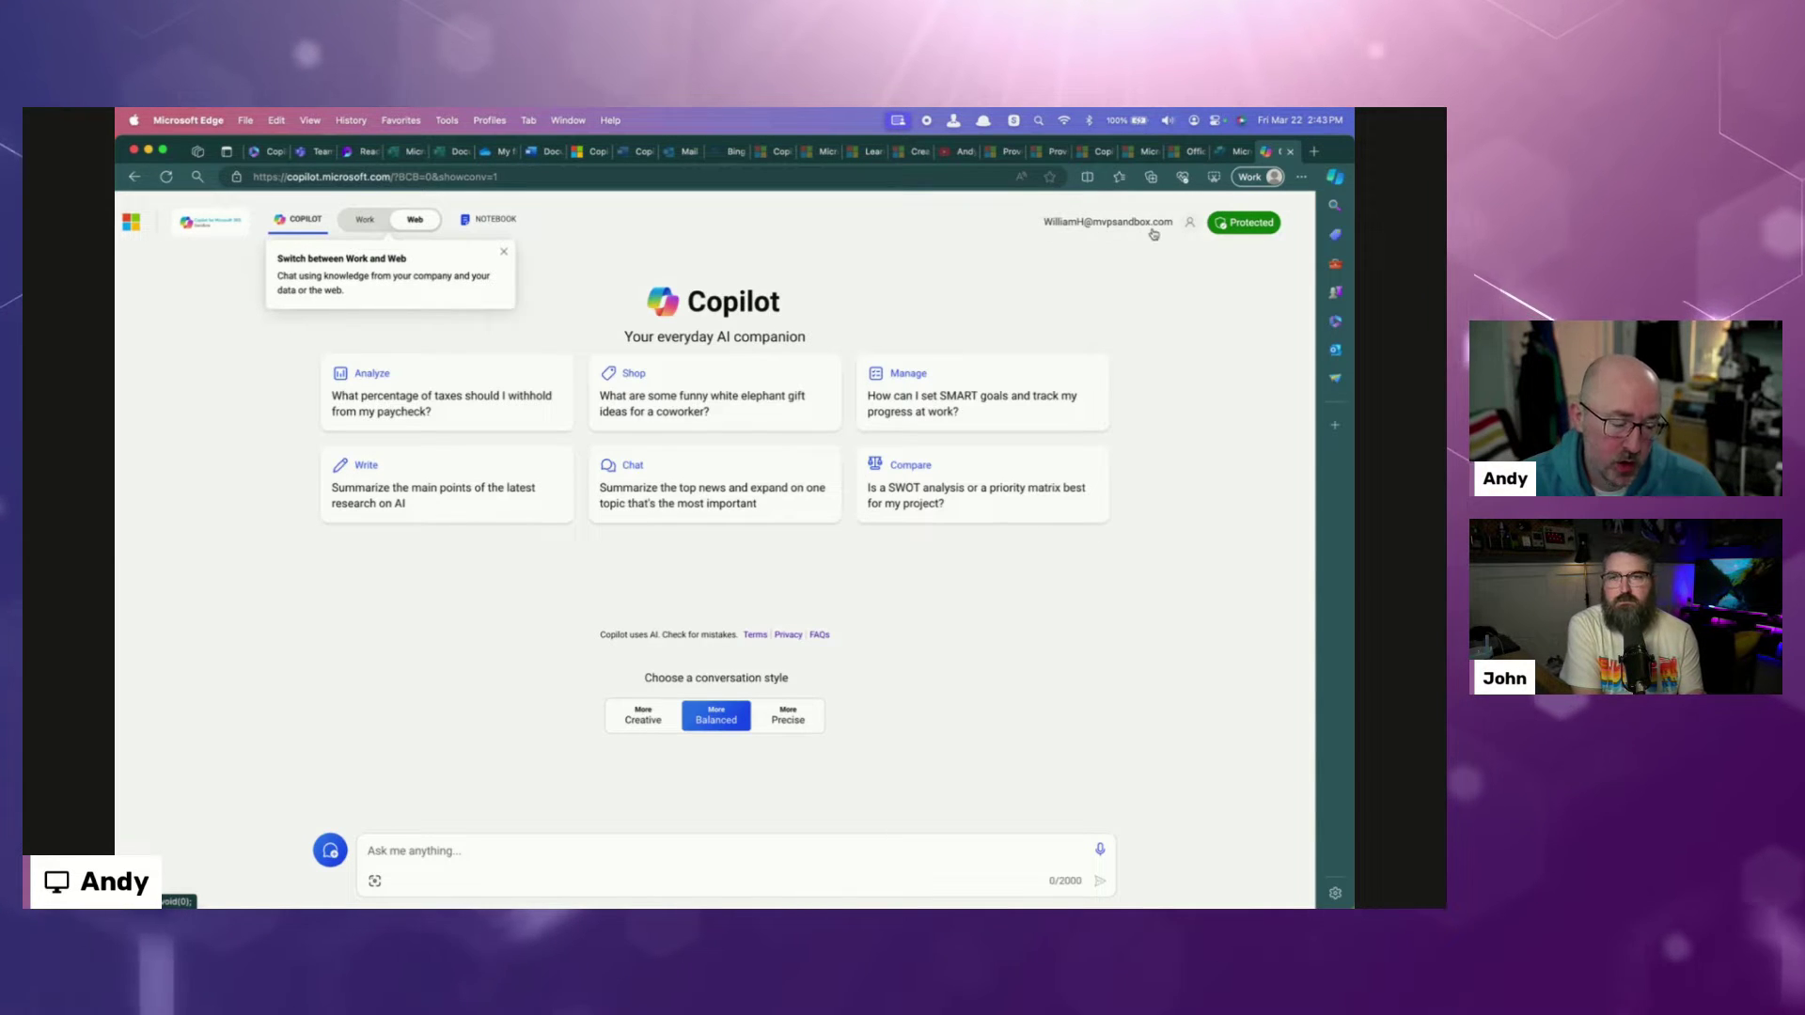
mouse_move(1247, 227)
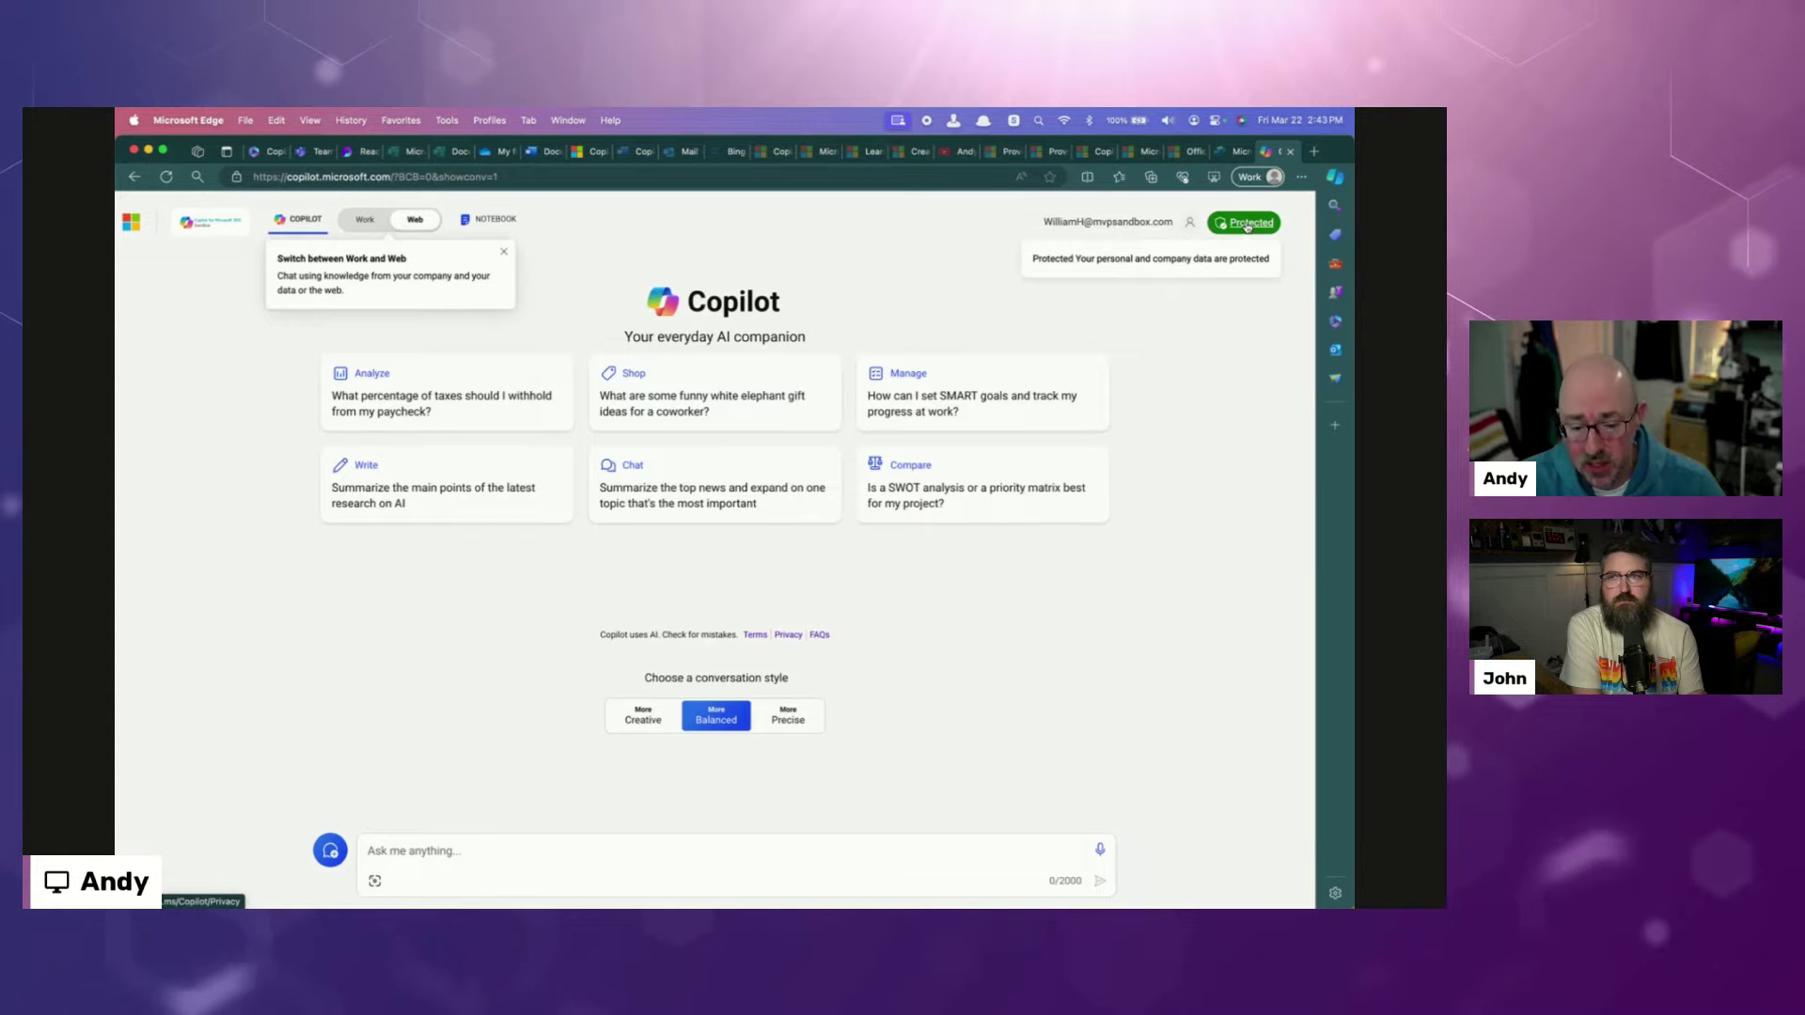
Step: Dismiss the Work/Web switch tip and highlight the Protected badge
click(1190, 356)
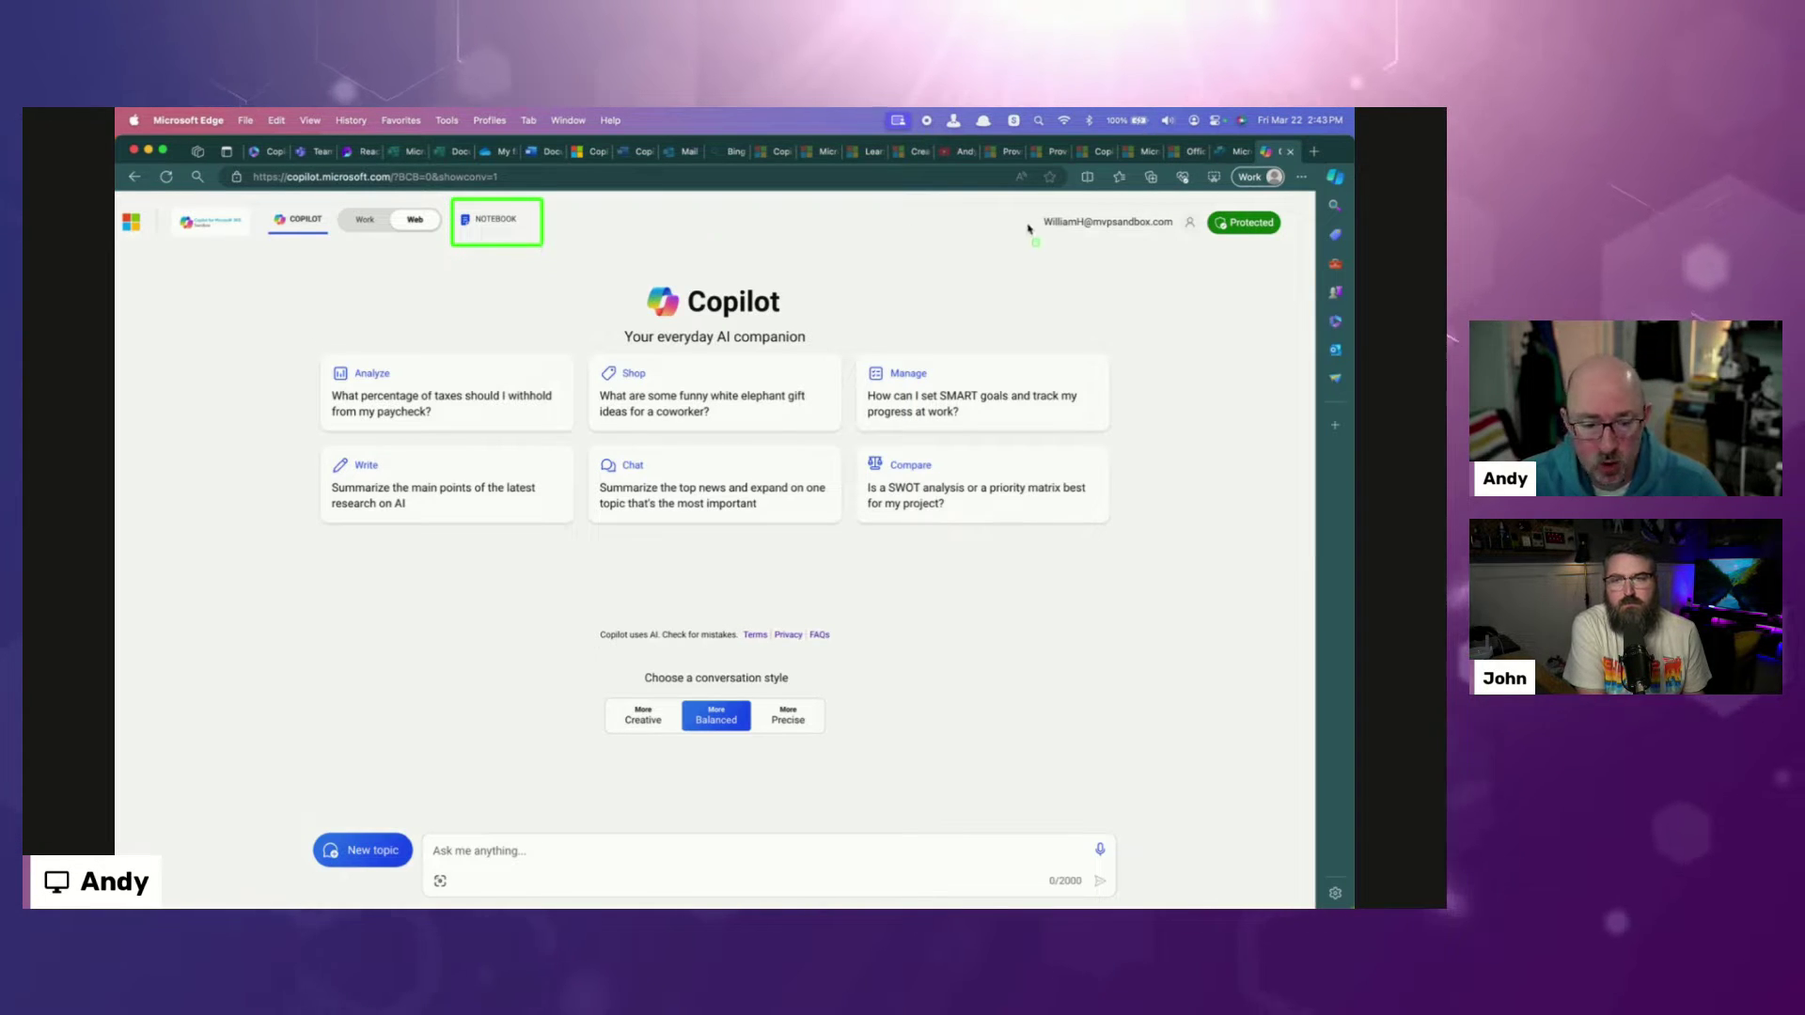
drag(1196, 230, 1292, 254)
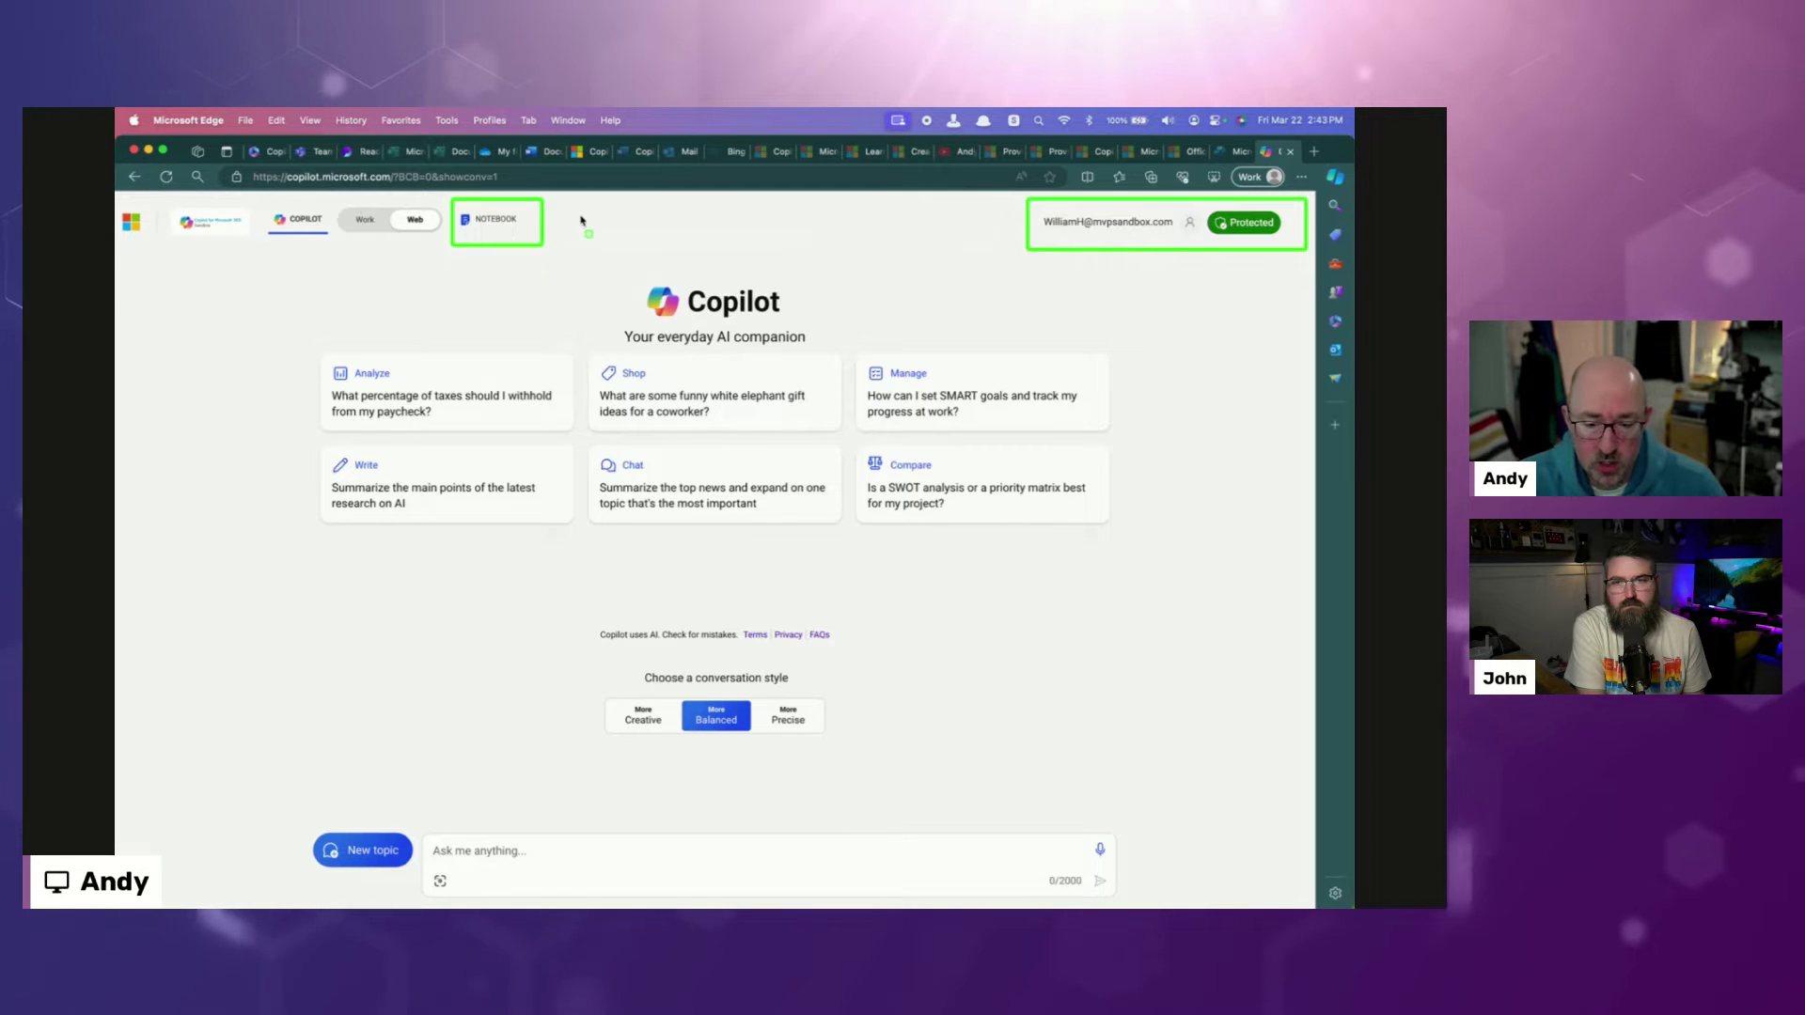
Step: Return from Notebook to Copilot chat and highlight the New topic button and 0/2000 counter
click(503, 227)
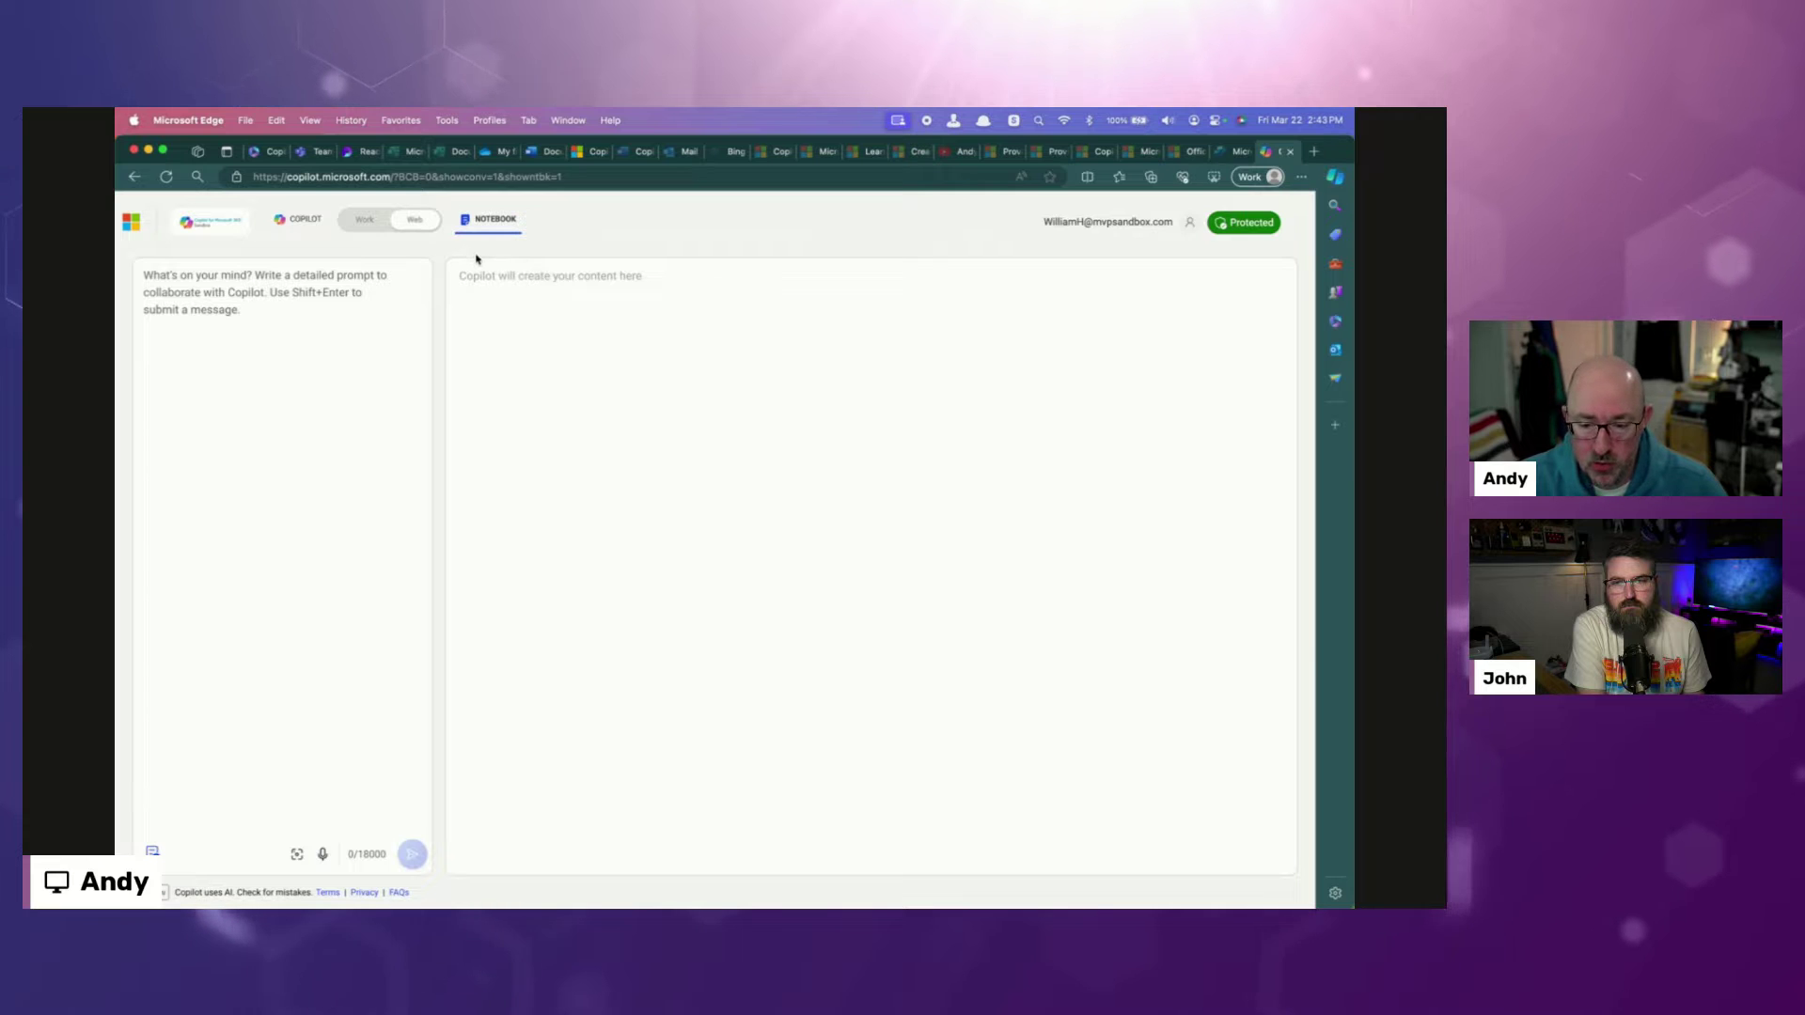
click(298, 219)
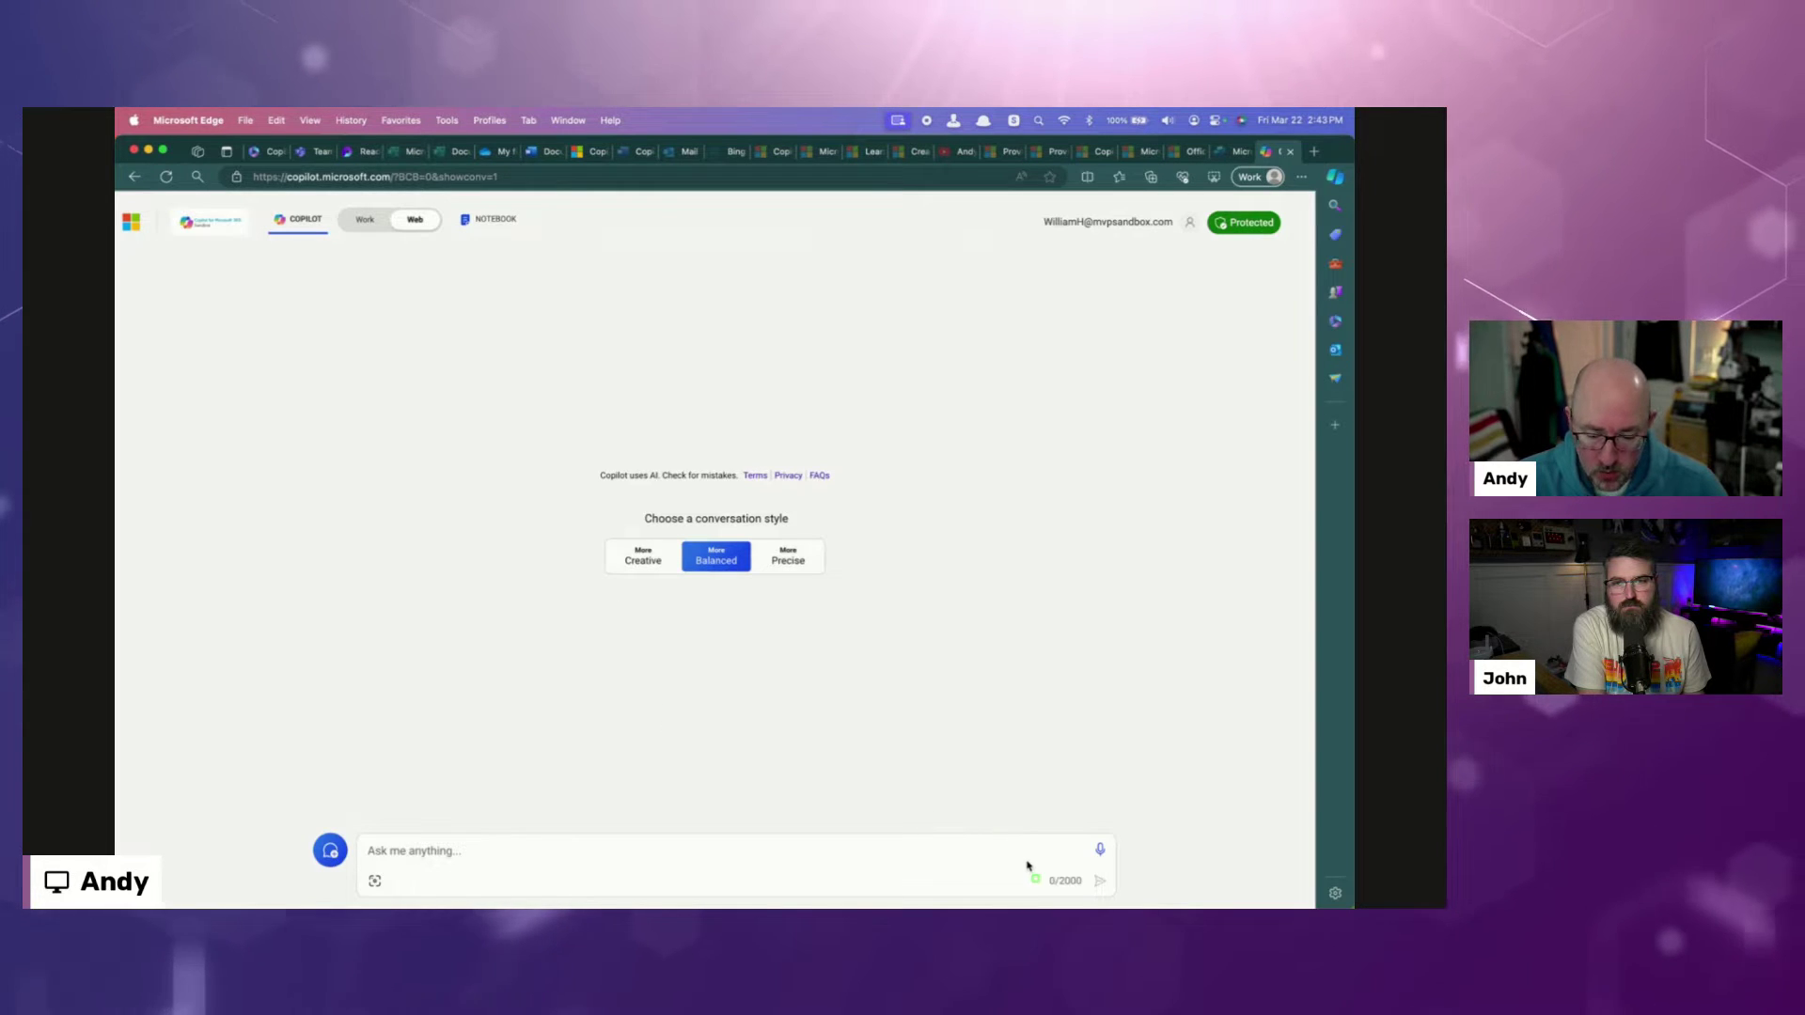
drag(1019, 859, 1127, 905)
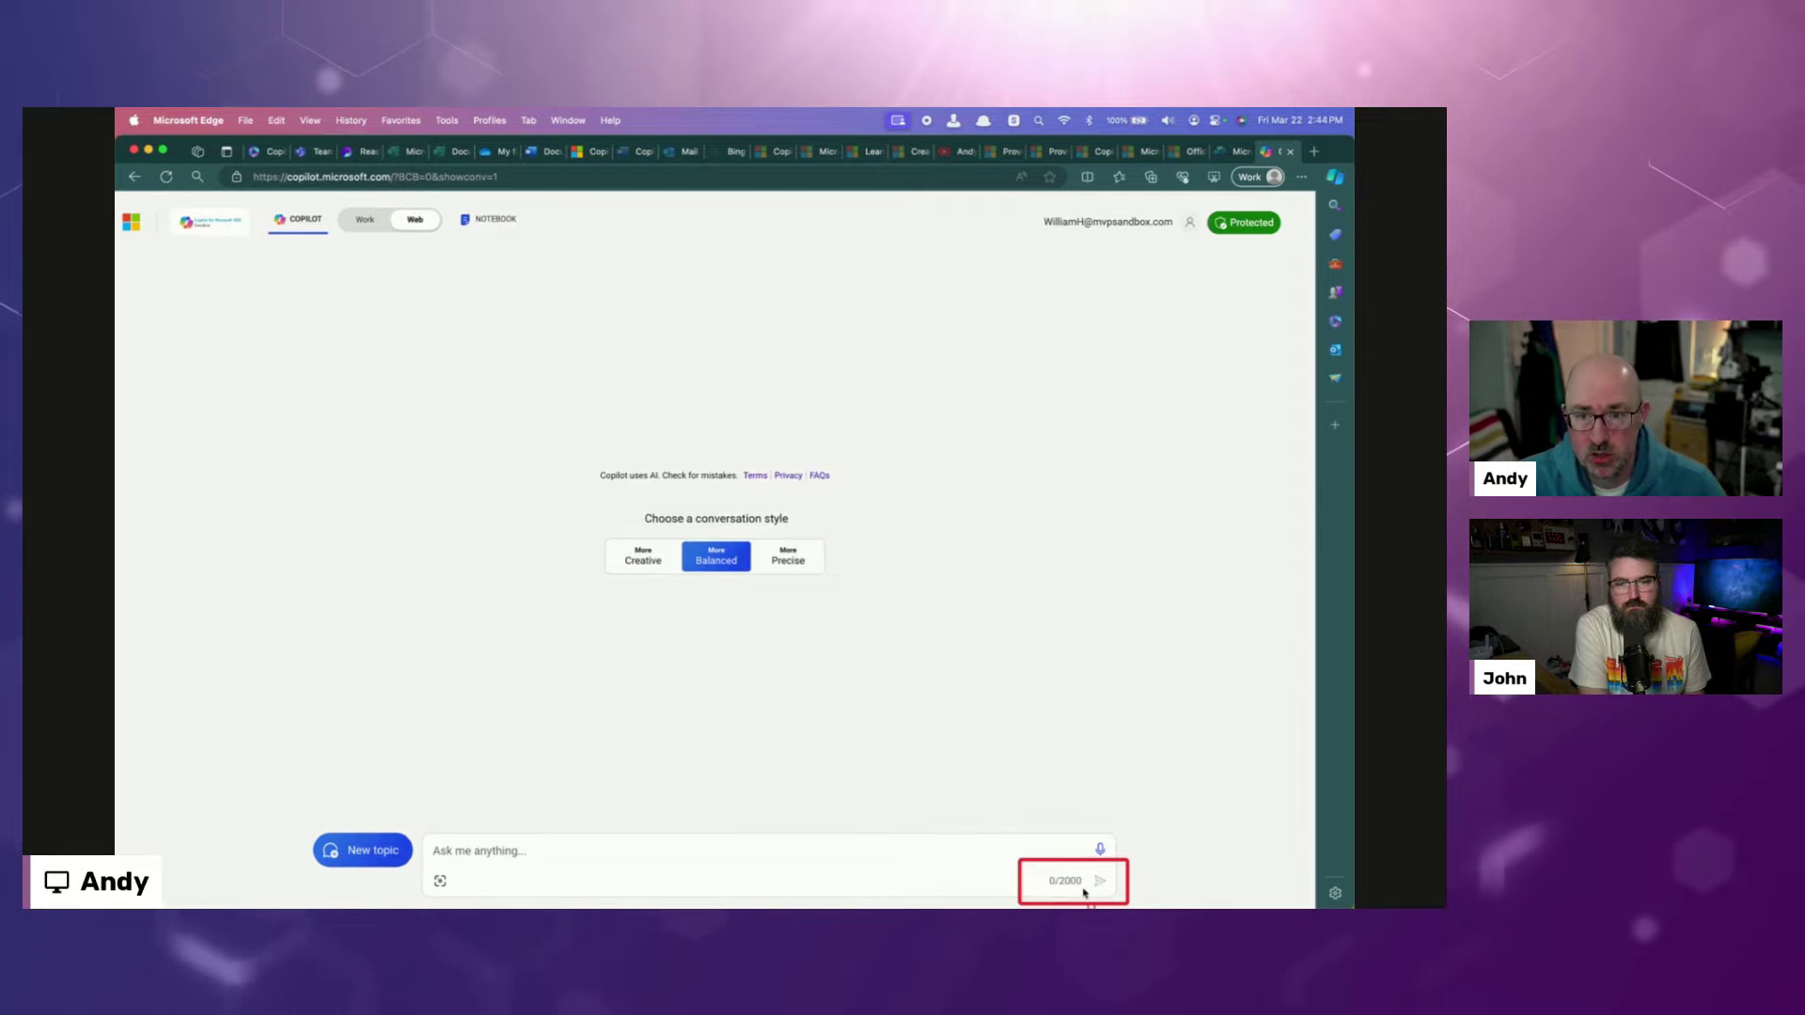
mouse_move(276, 801)
mouse_down()
mouse_move(894, 908)
mouse_move(1136, 907)
mouse_up()
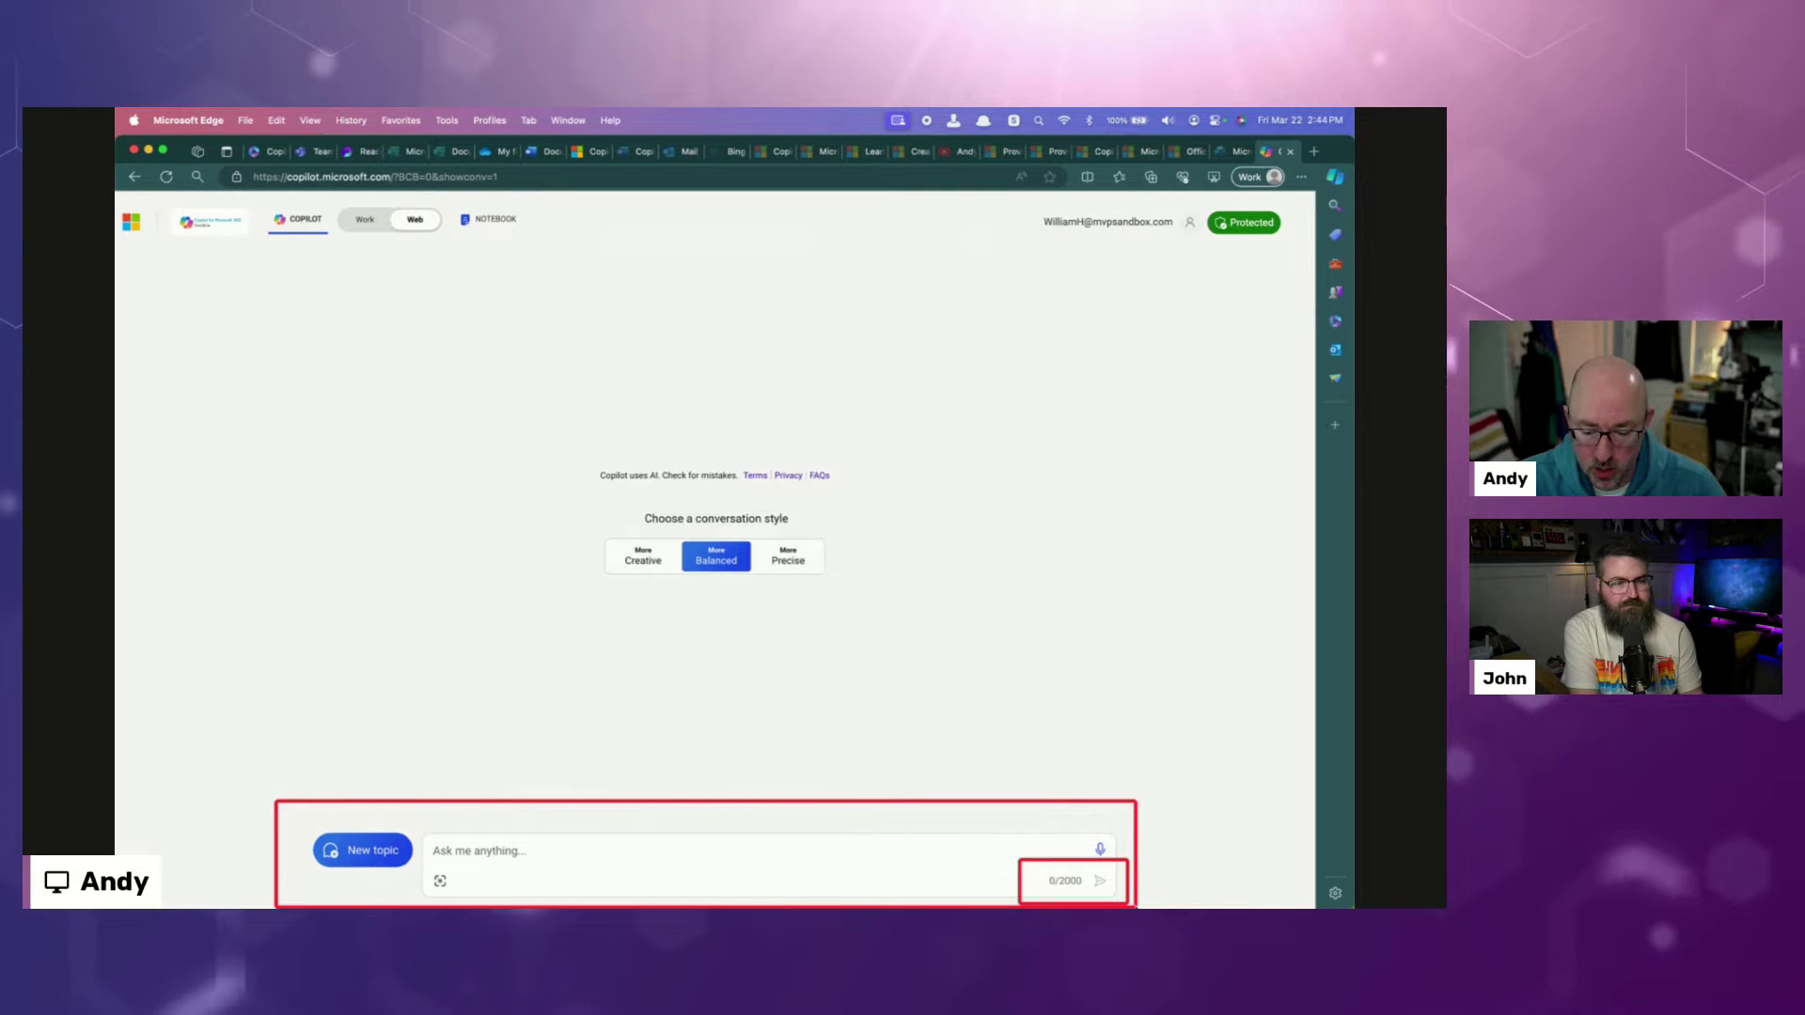
key(Escape)
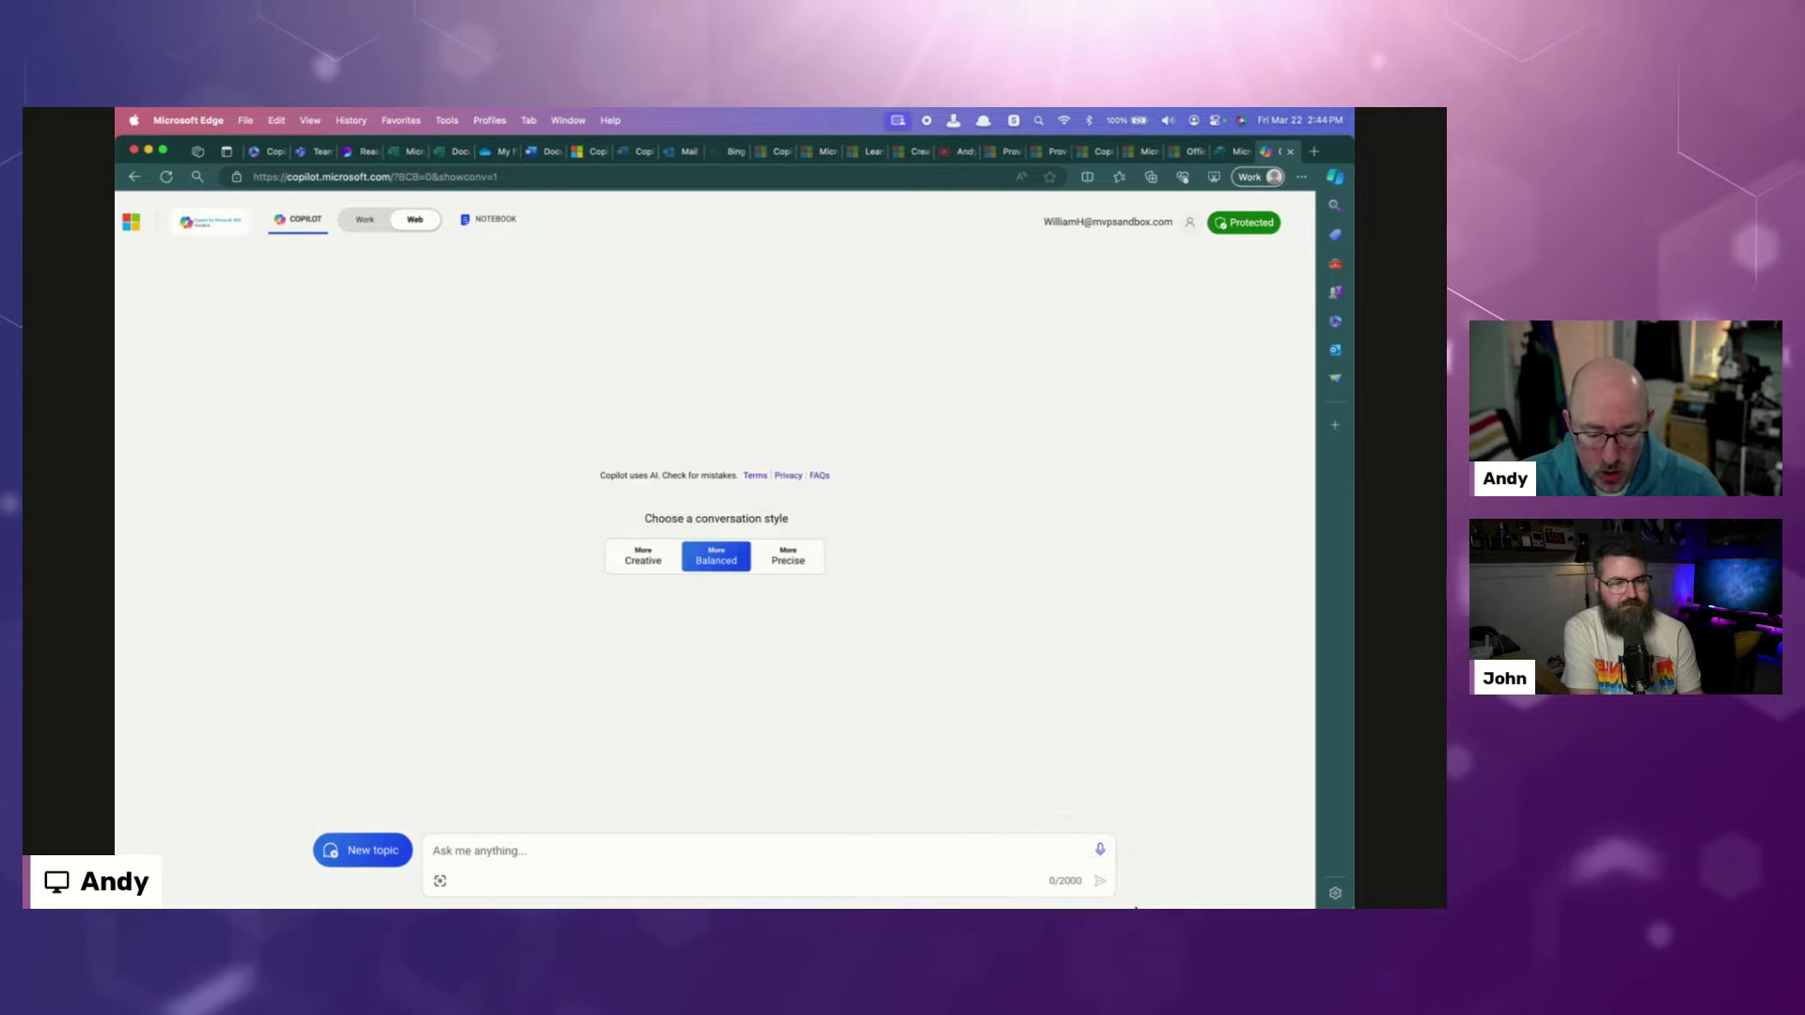
Step: Reopen the Notebook, highlight its prompt toolbar and 0/18000 counter, and dismiss the Edge Window menu
click(492, 219)
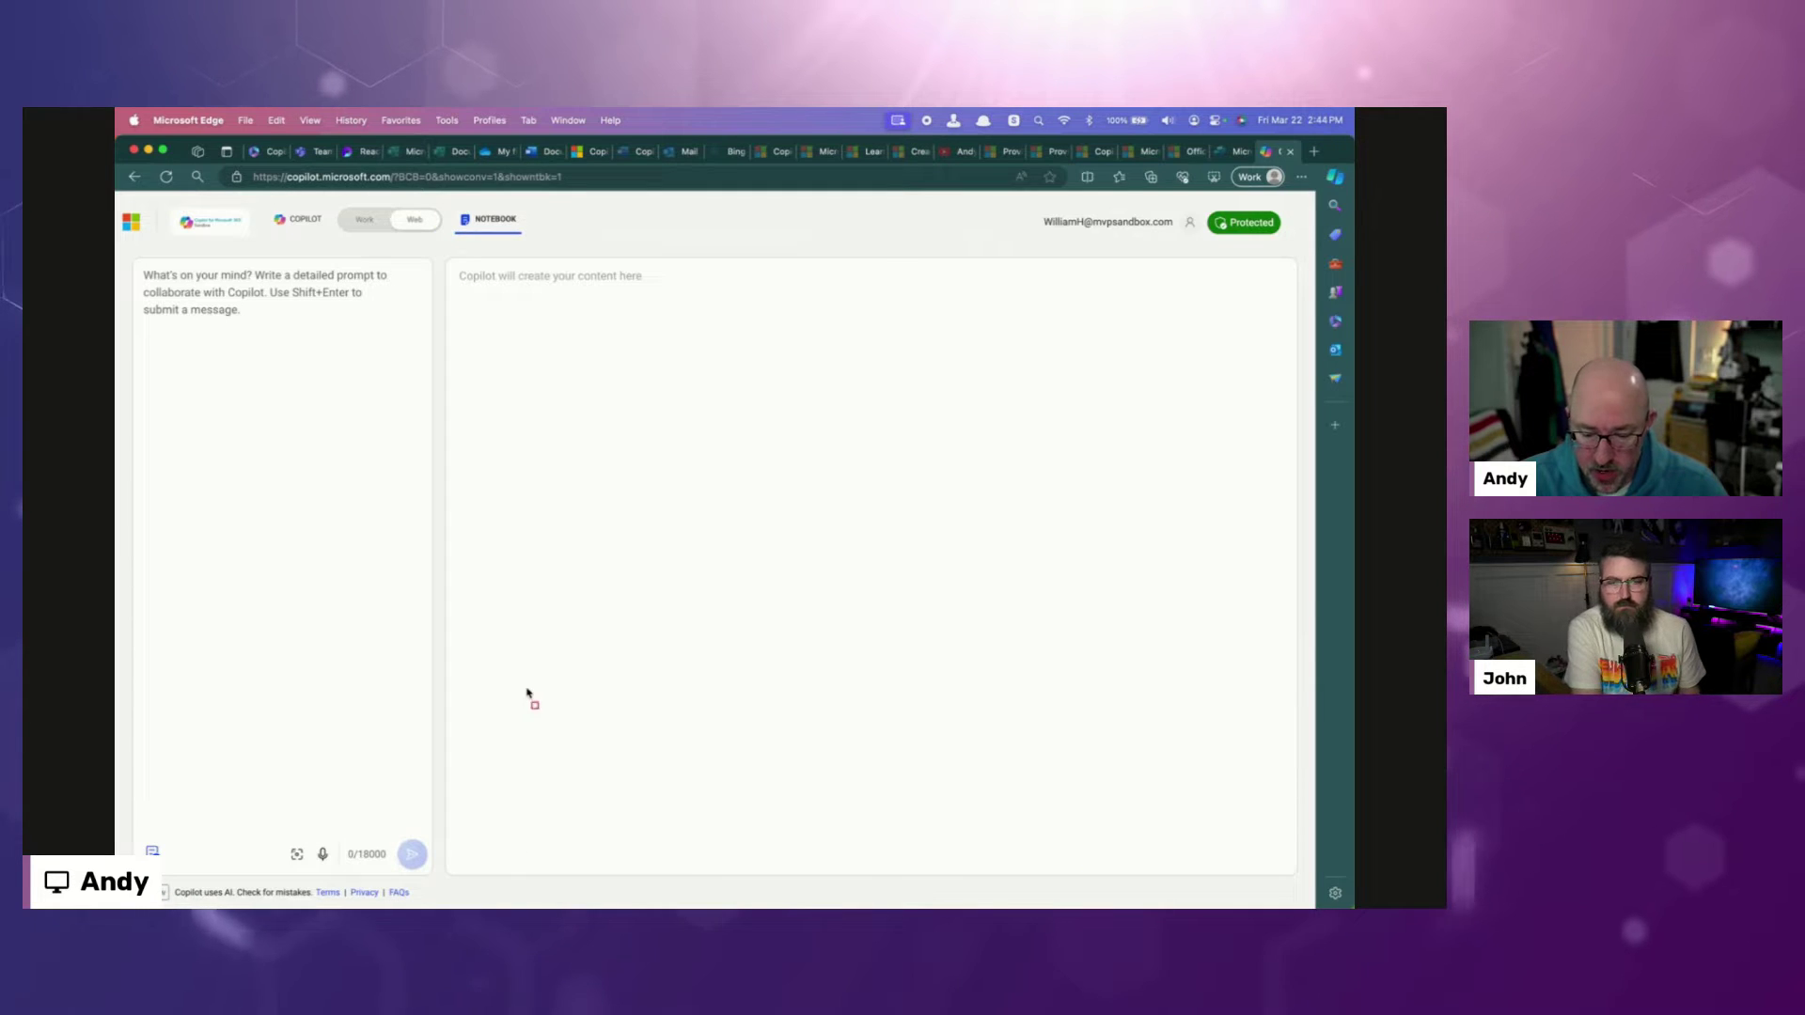
drag(304, 824, 458, 893)
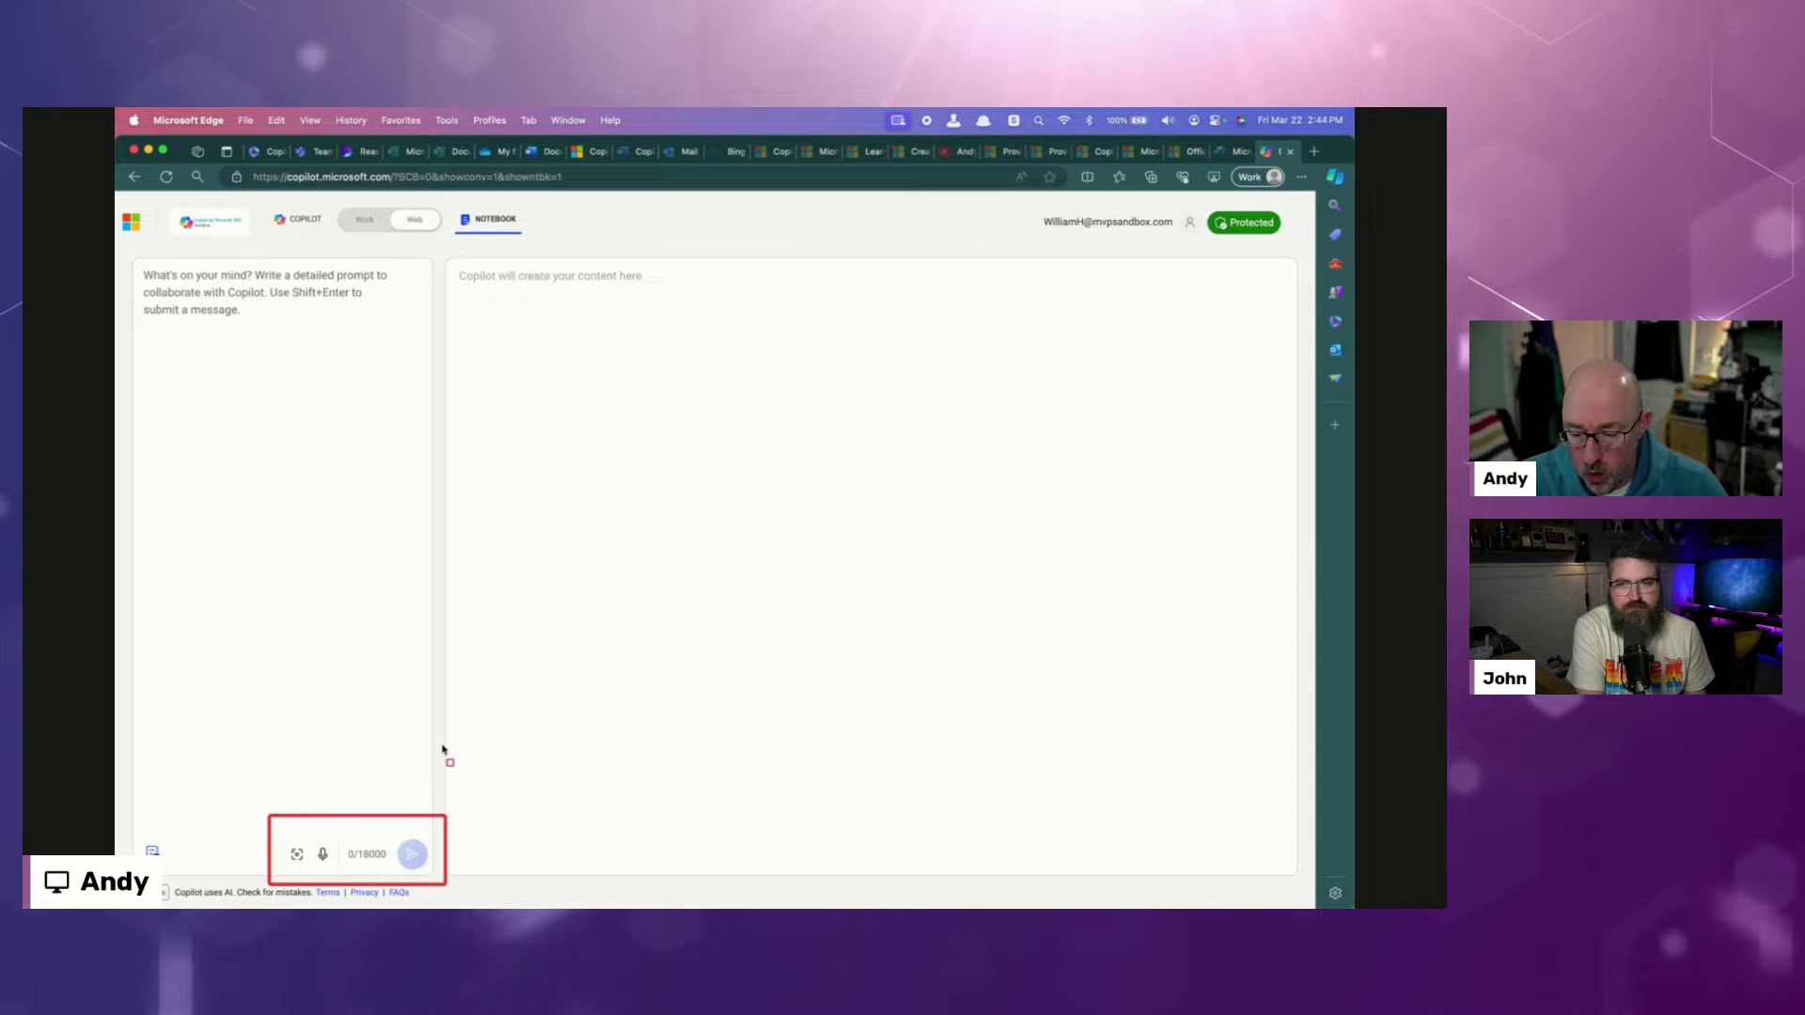
key(Escape)
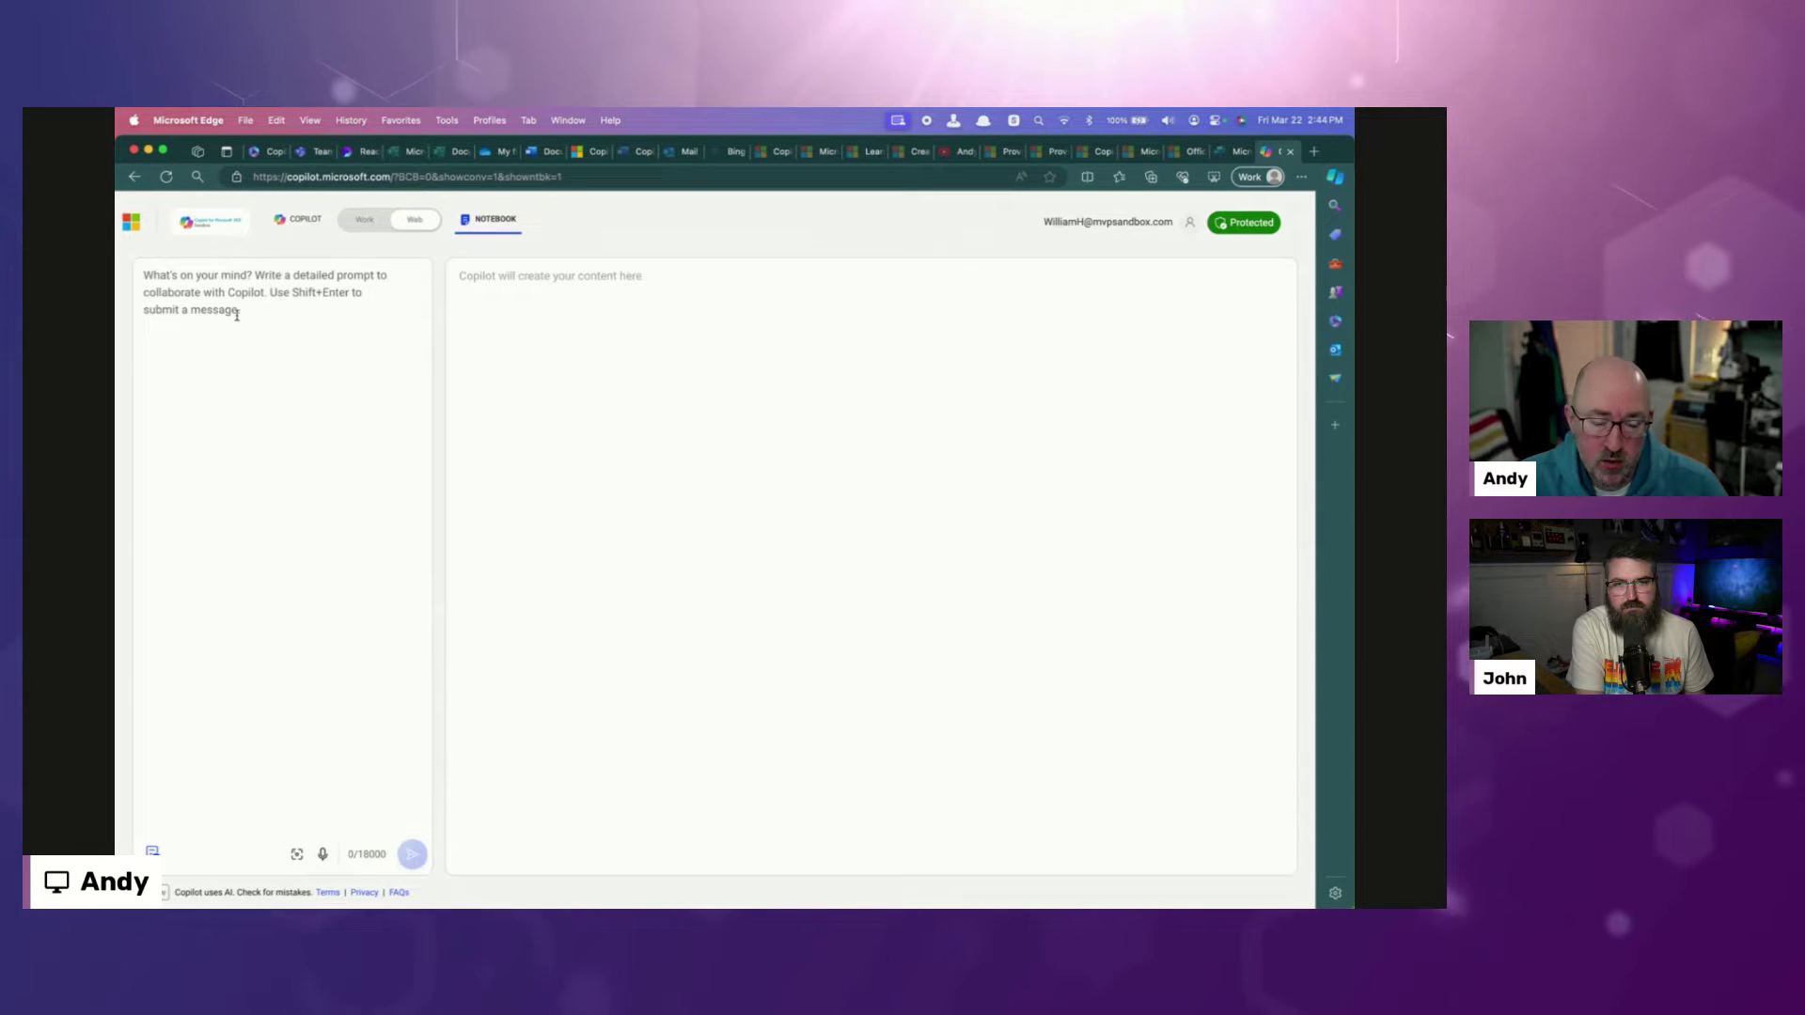
click(568, 120)
click(460, 302)
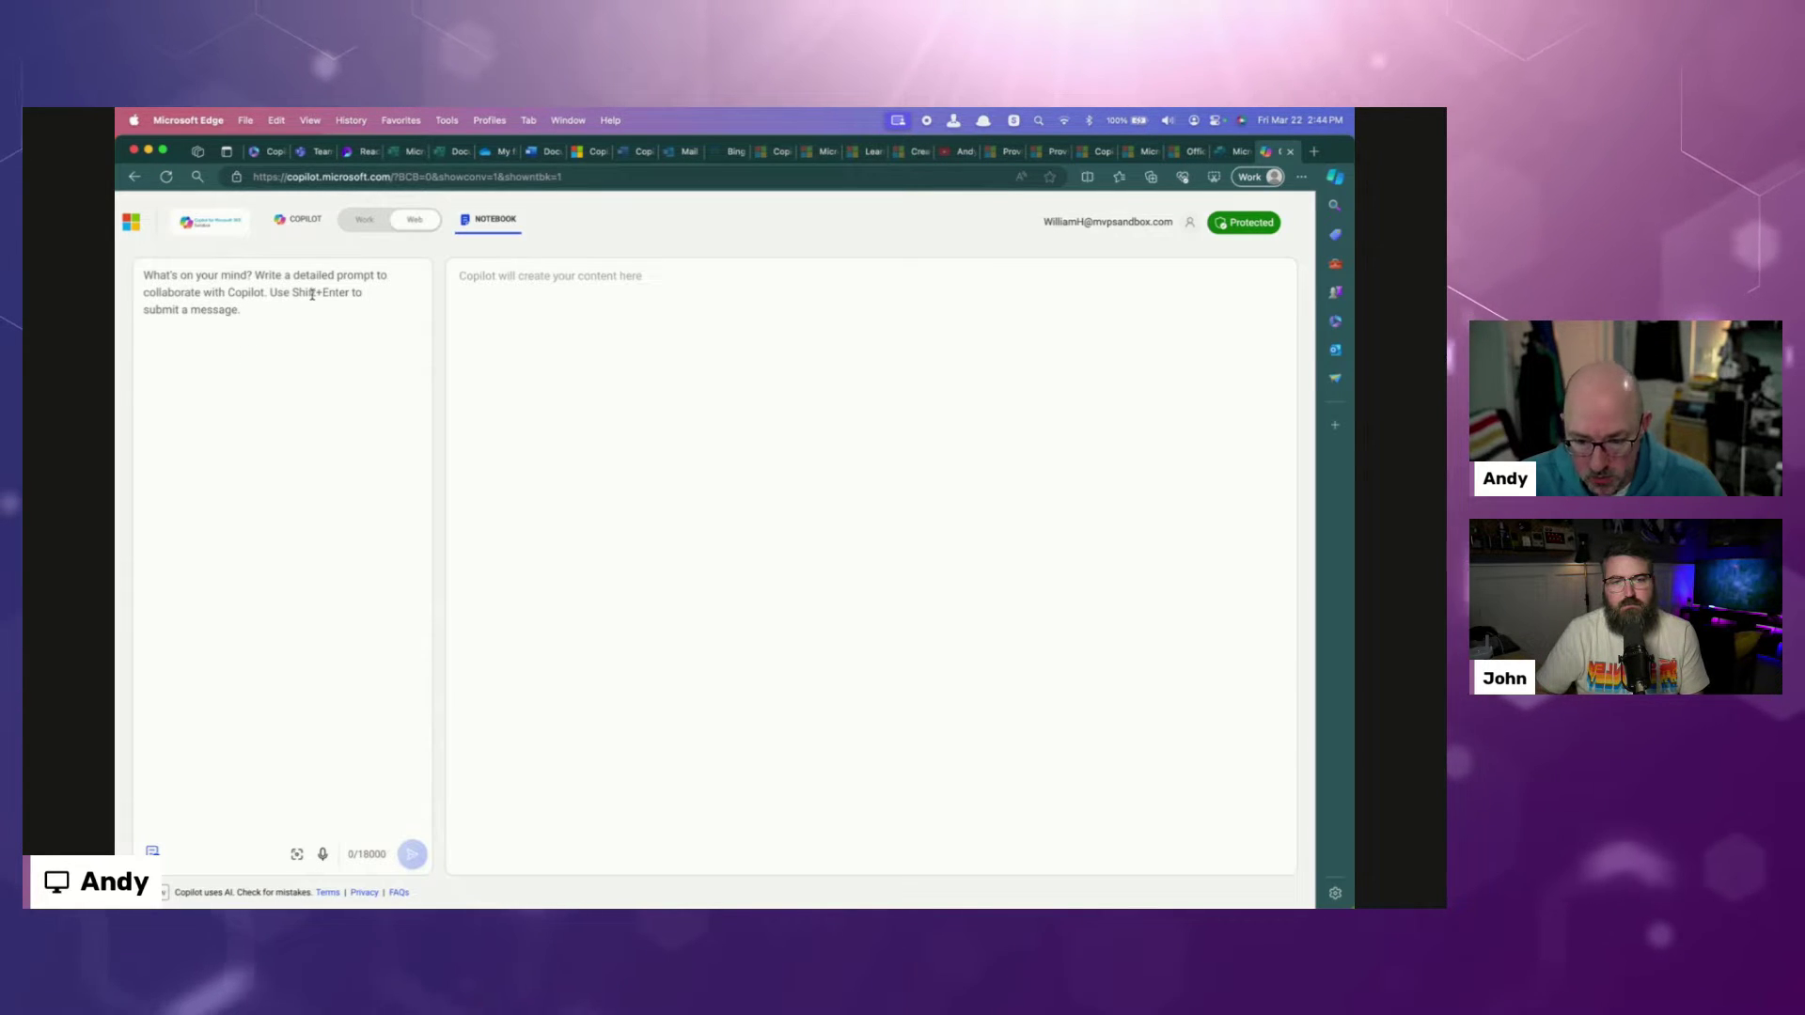
Step: Submit the Notebook prompt 'Tell me about Copilot for M365'
click(196, 308)
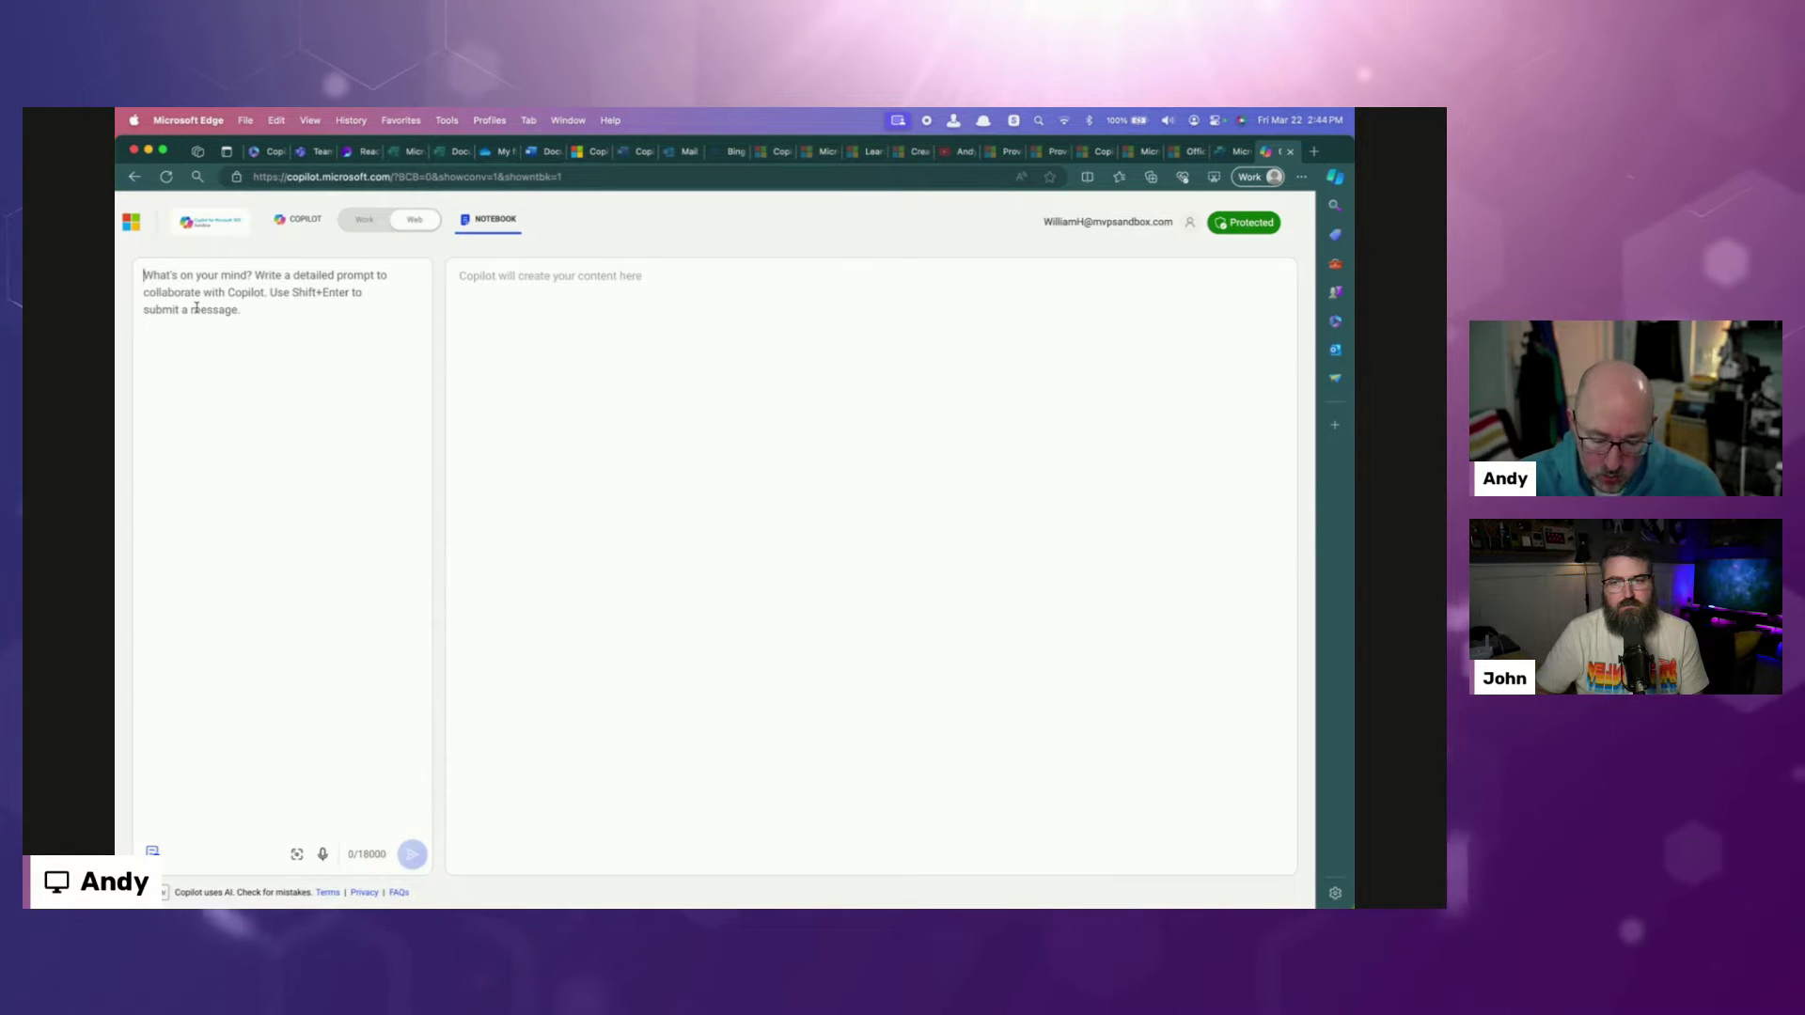
text(Tell me about)
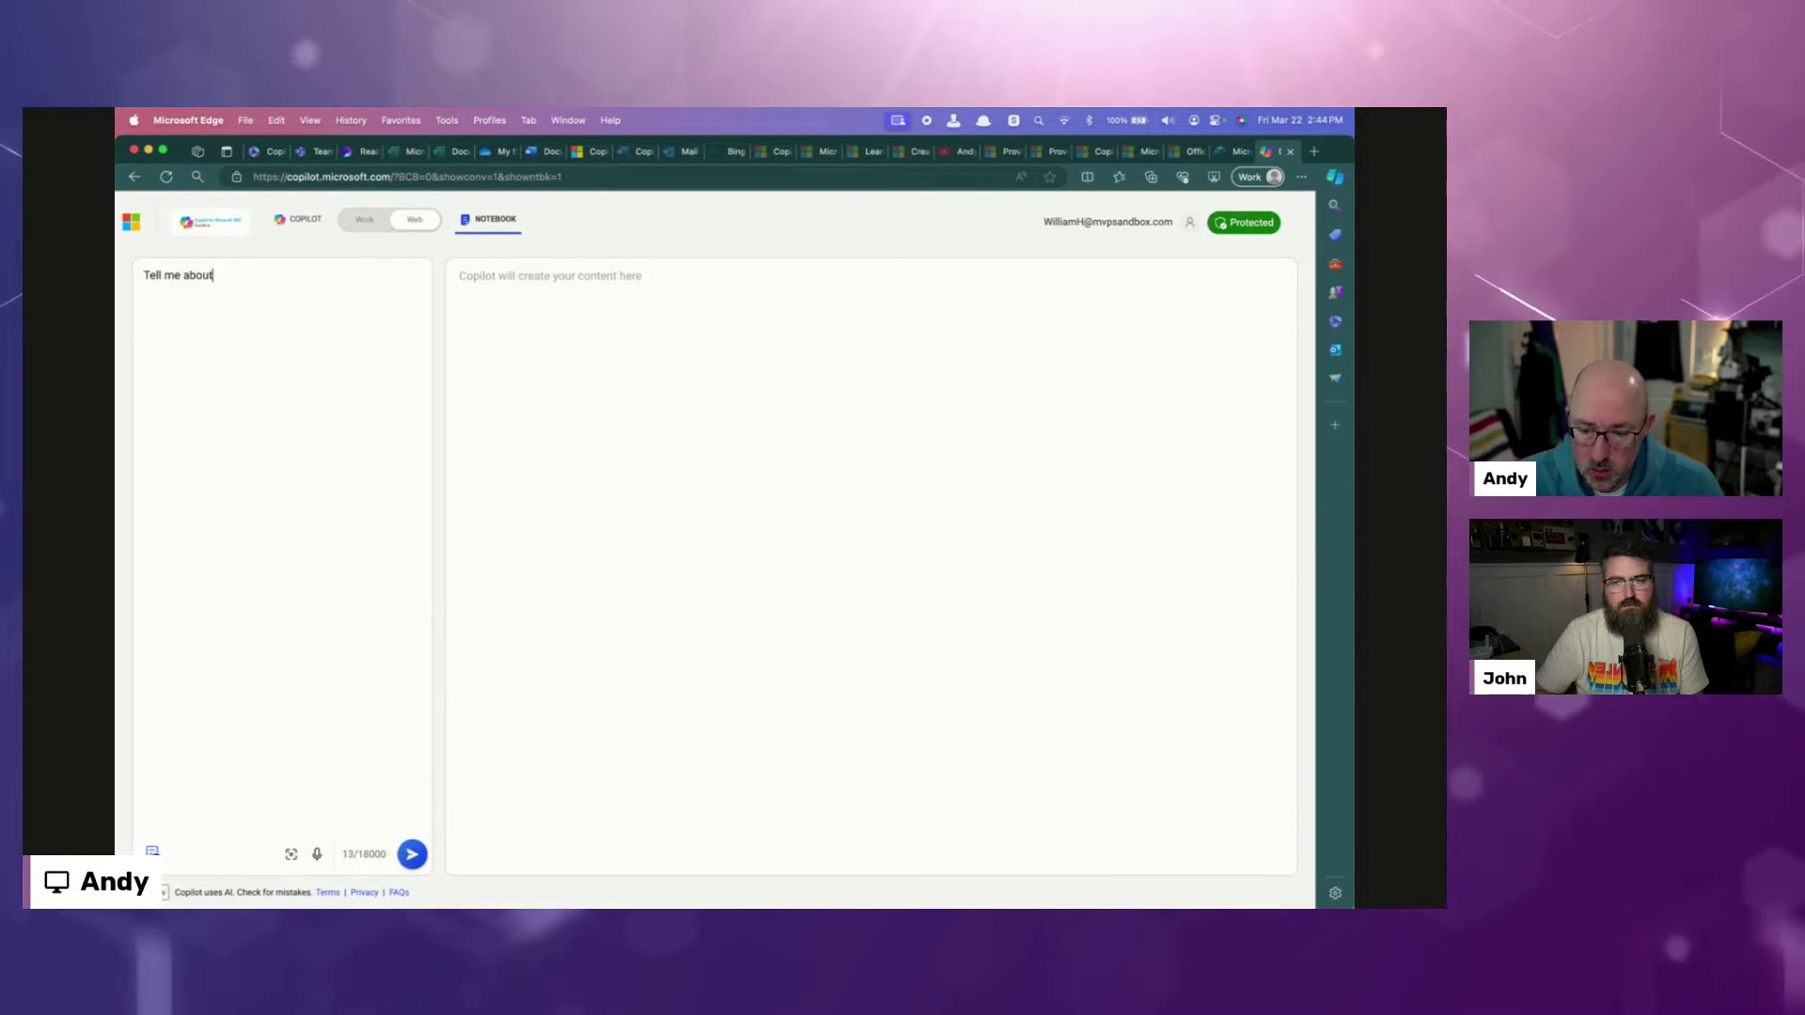
text( Copilot for M365)
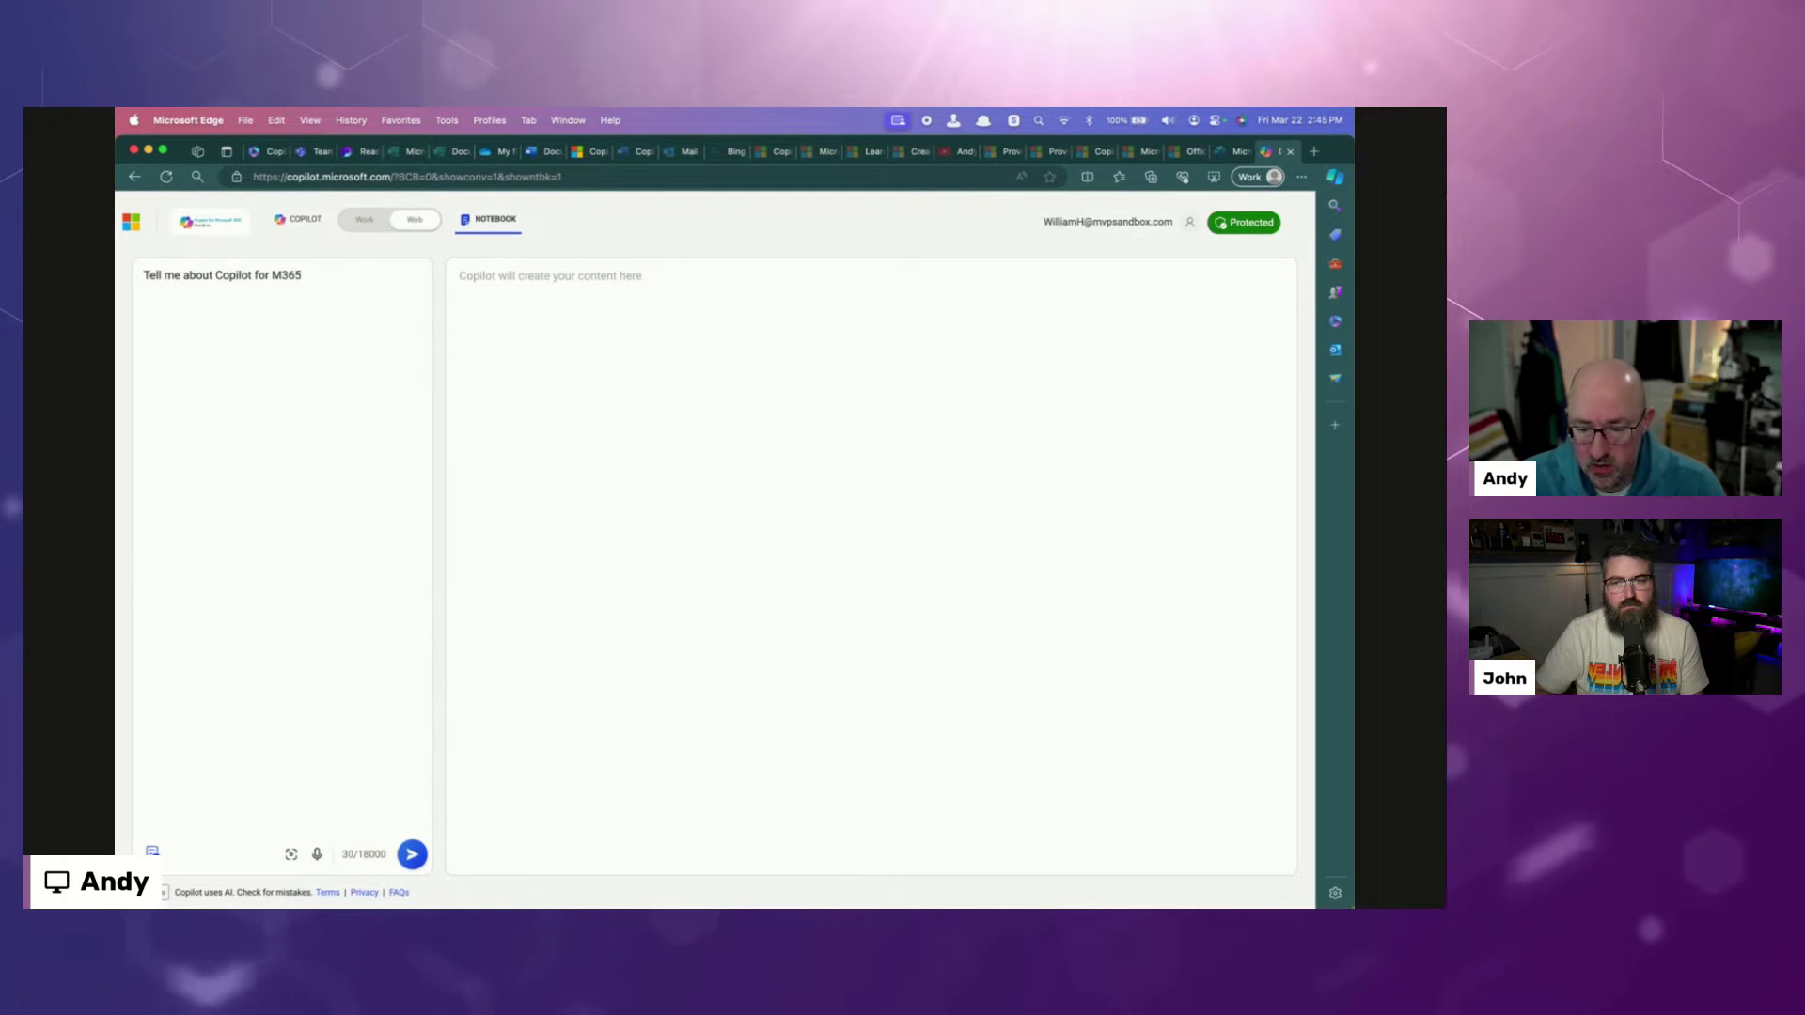
click(420, 855)
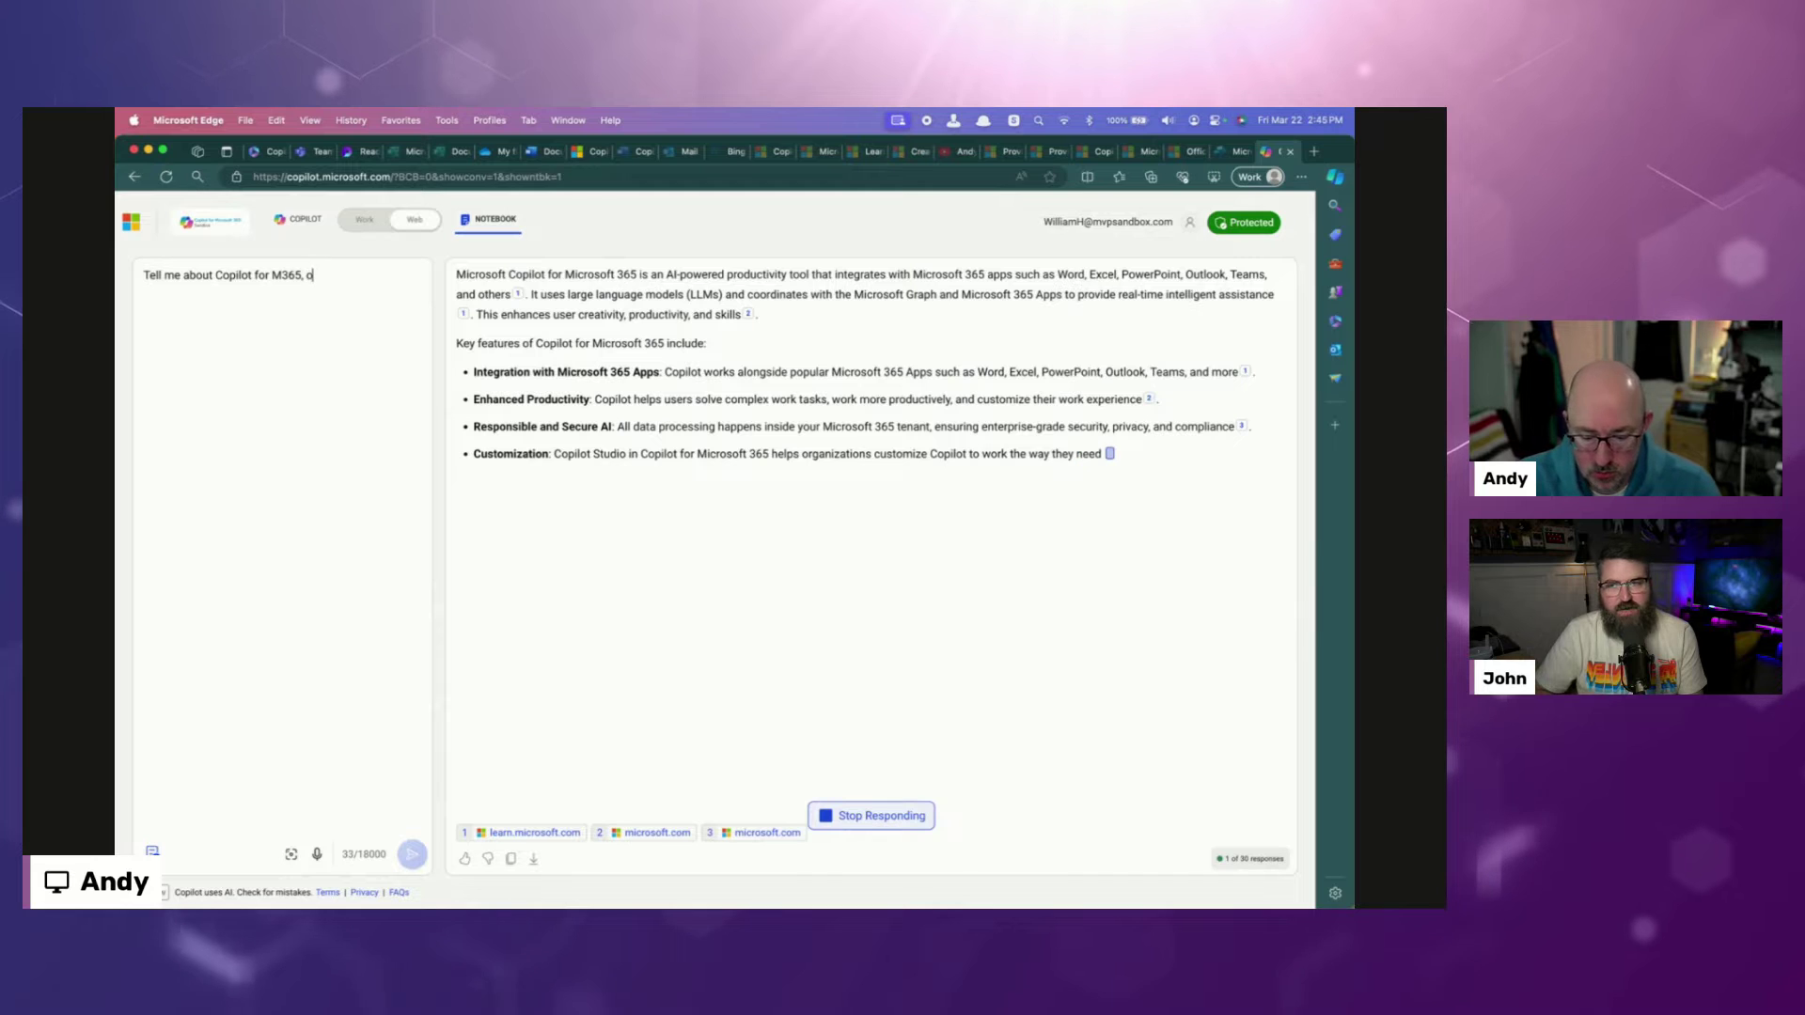
Step: Extend the prompt with 'which Microsoft apps are supported, what features are available.'
key(BackSpace)
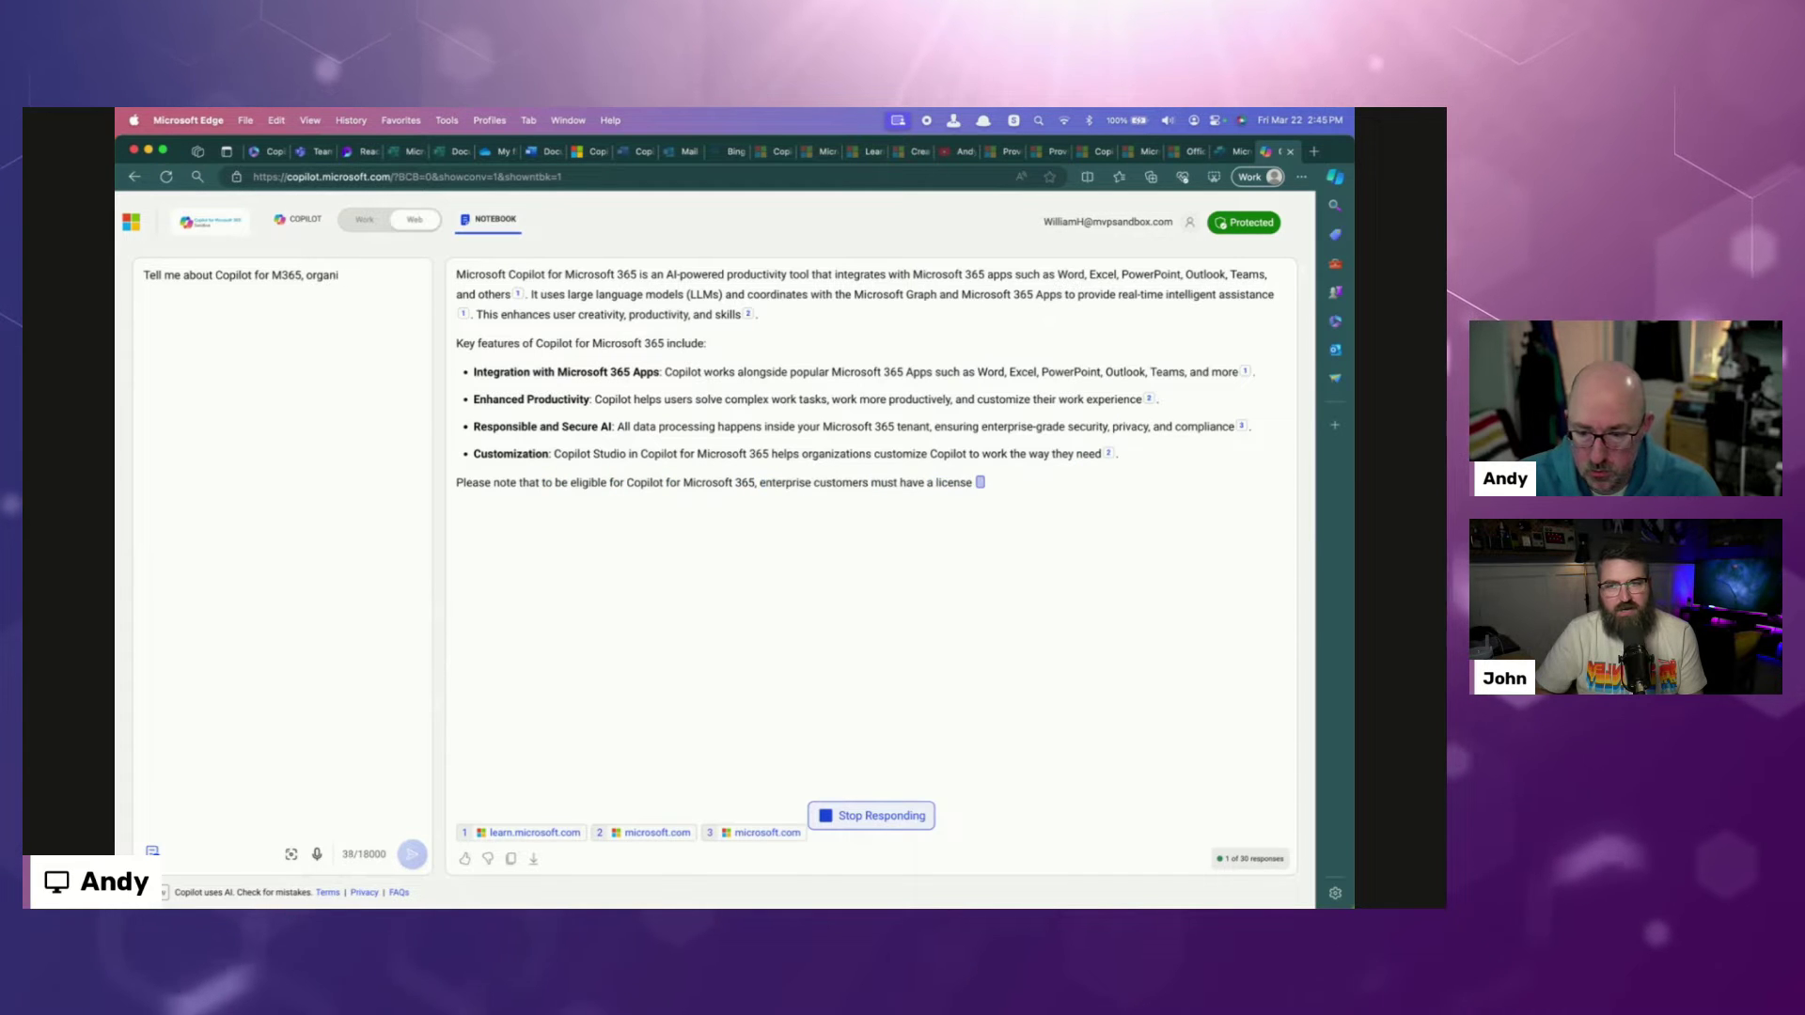
key(BackSpace)
key(BackSpace)
text(which )
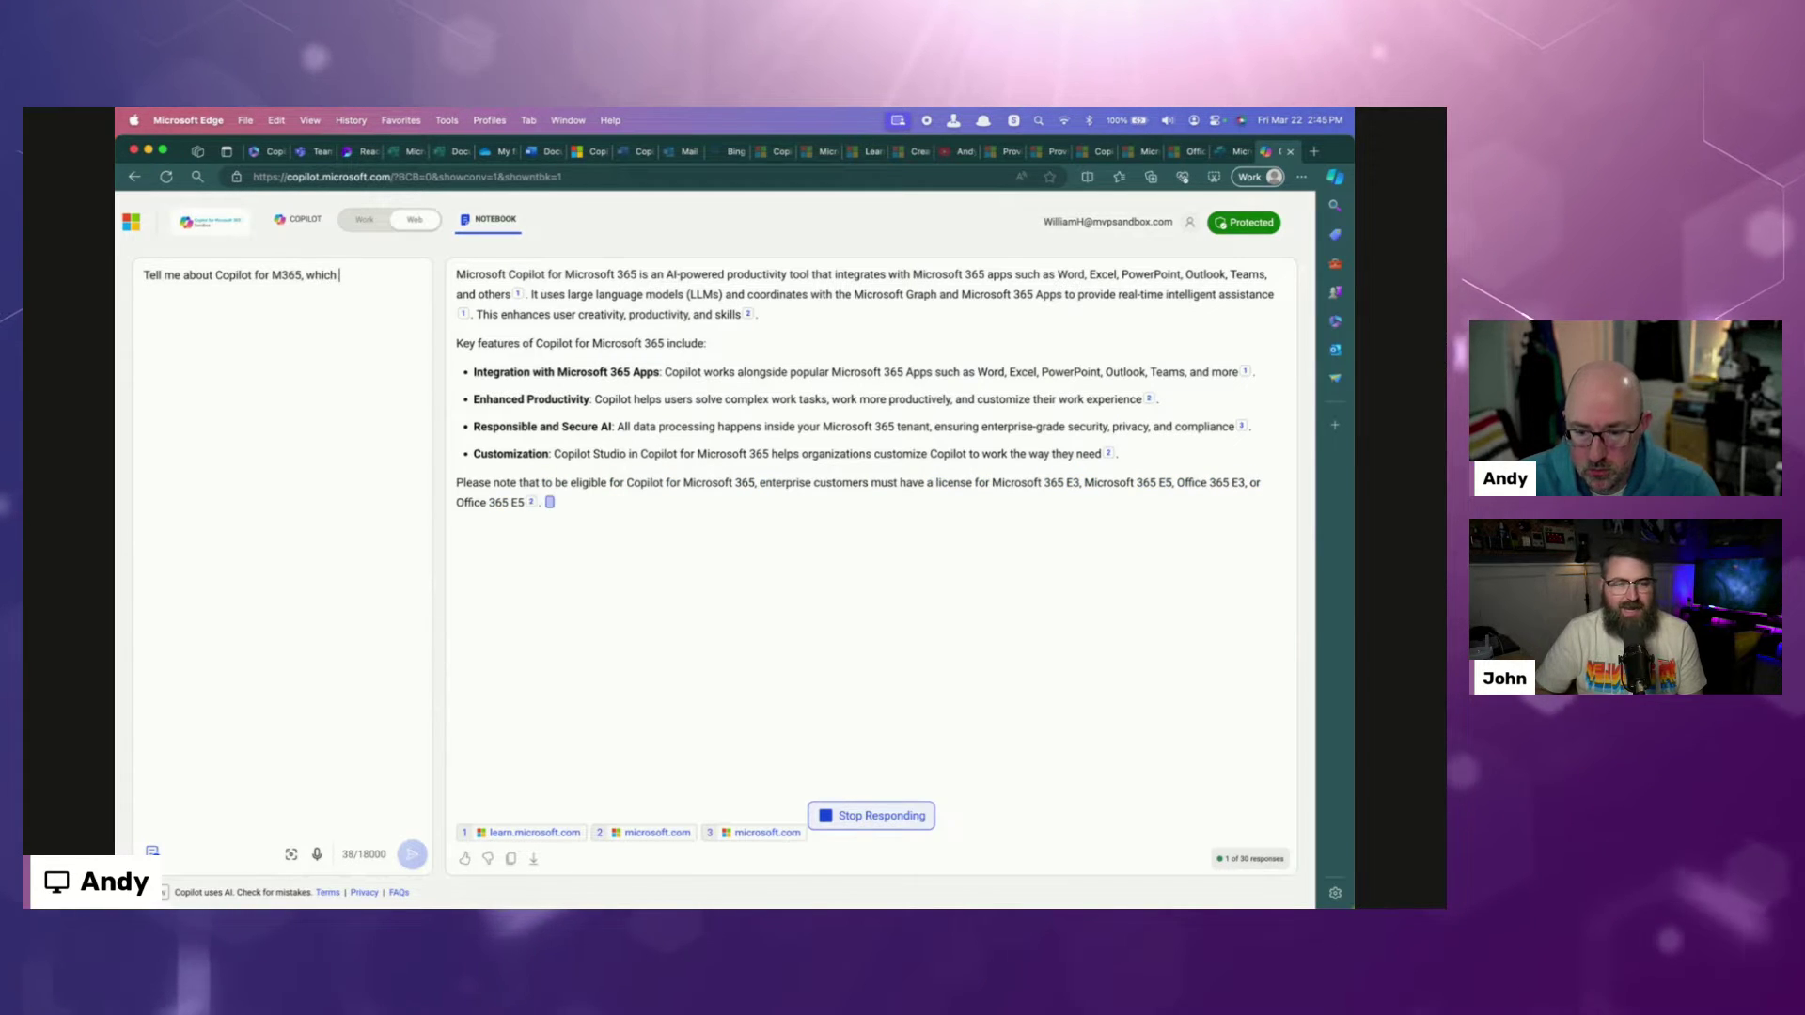
text(Microsoft apps)
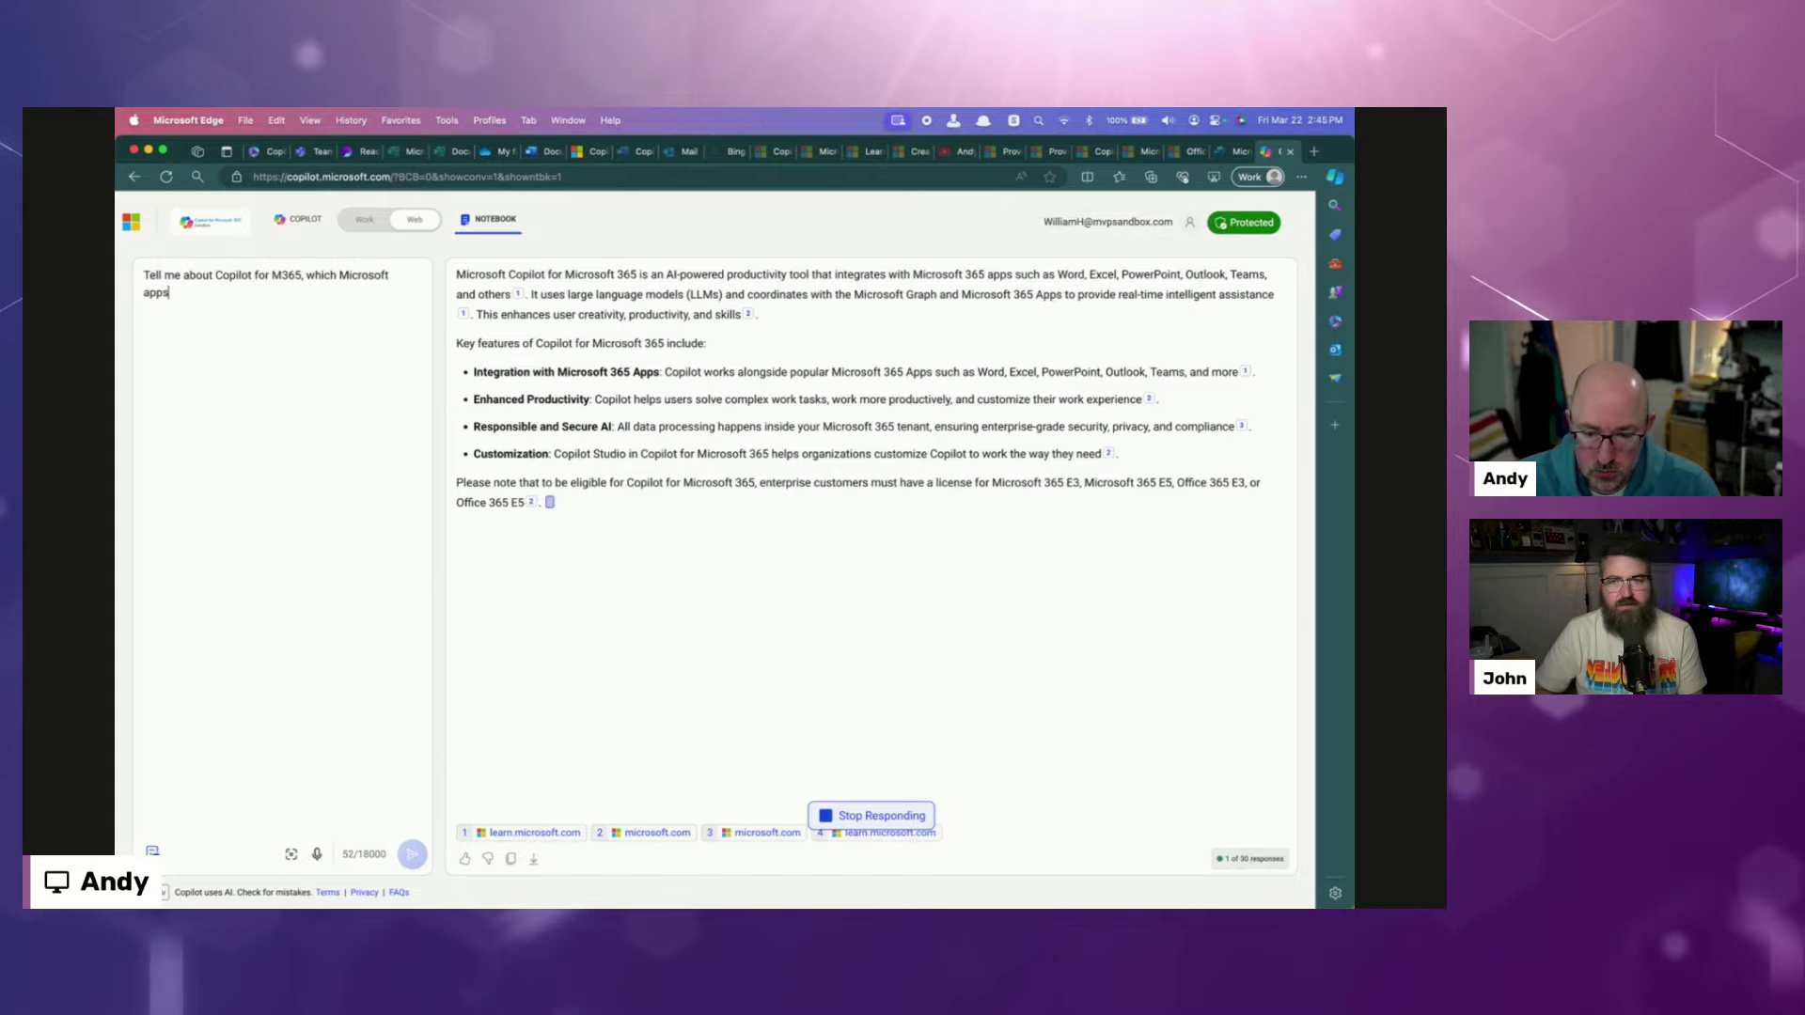
text( are support)
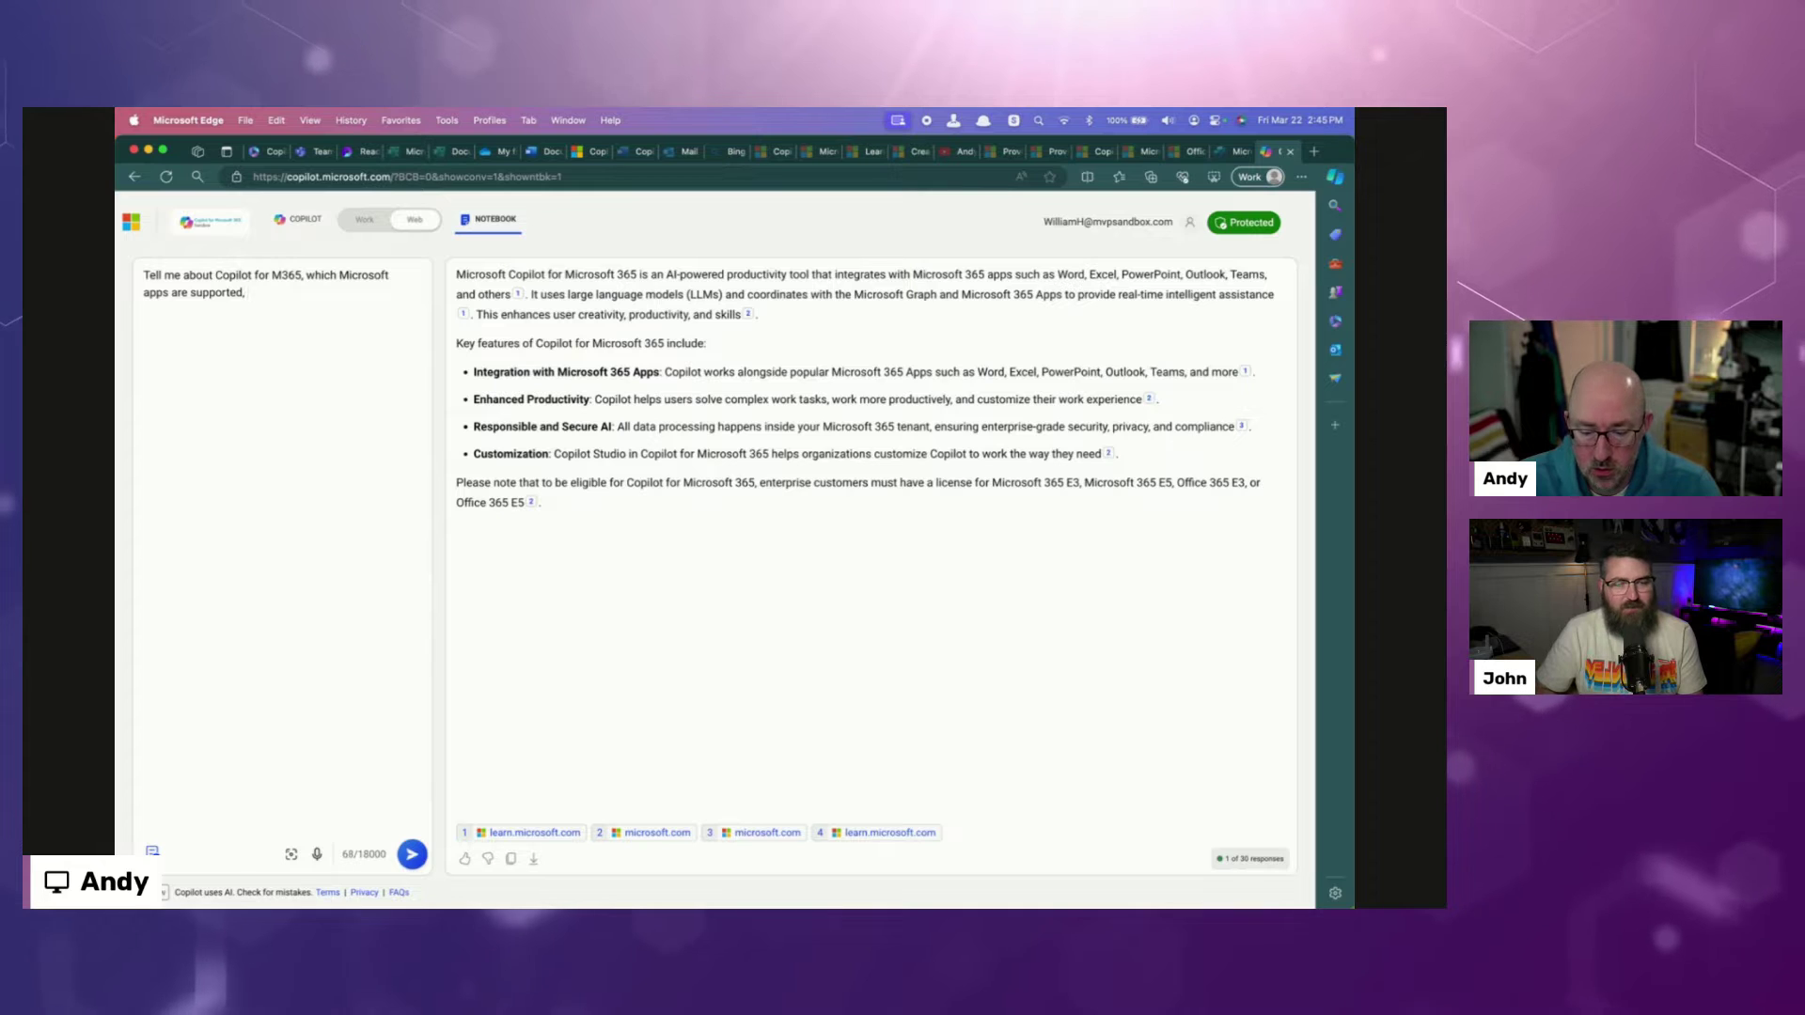
text(ora)
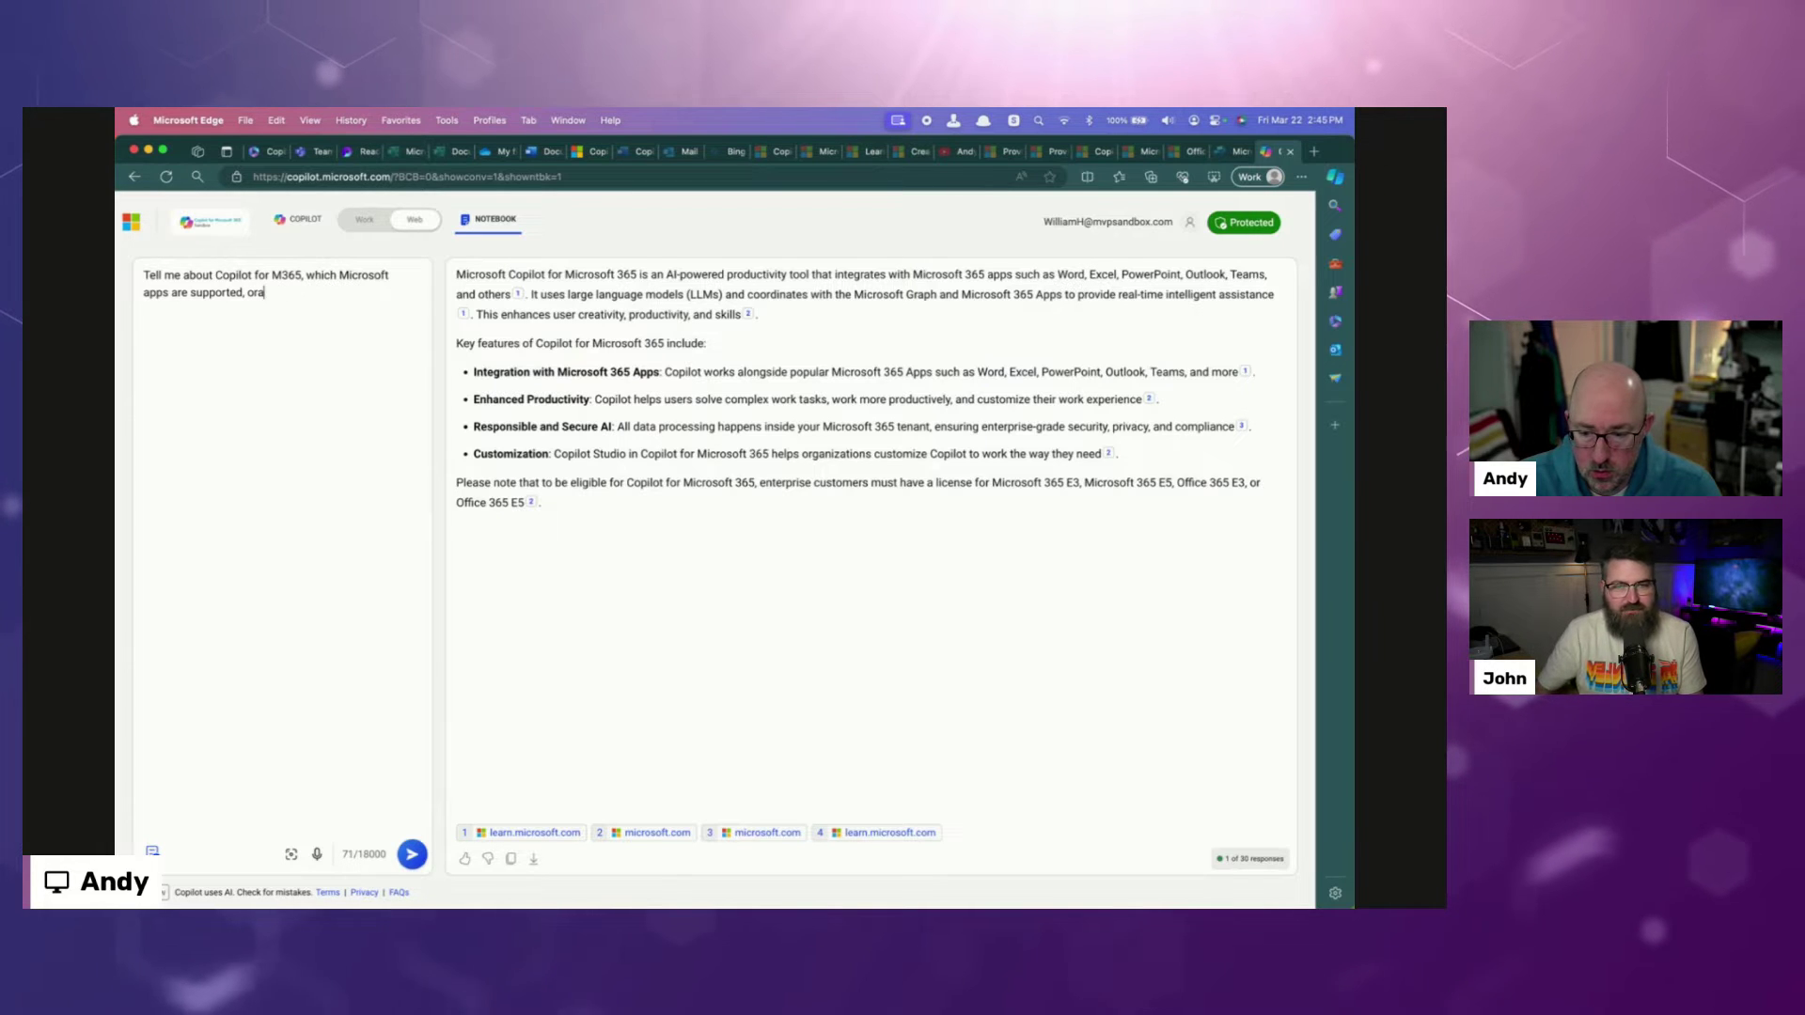
key(BackSpace)
key(BackSpace)
key(BackSpace)
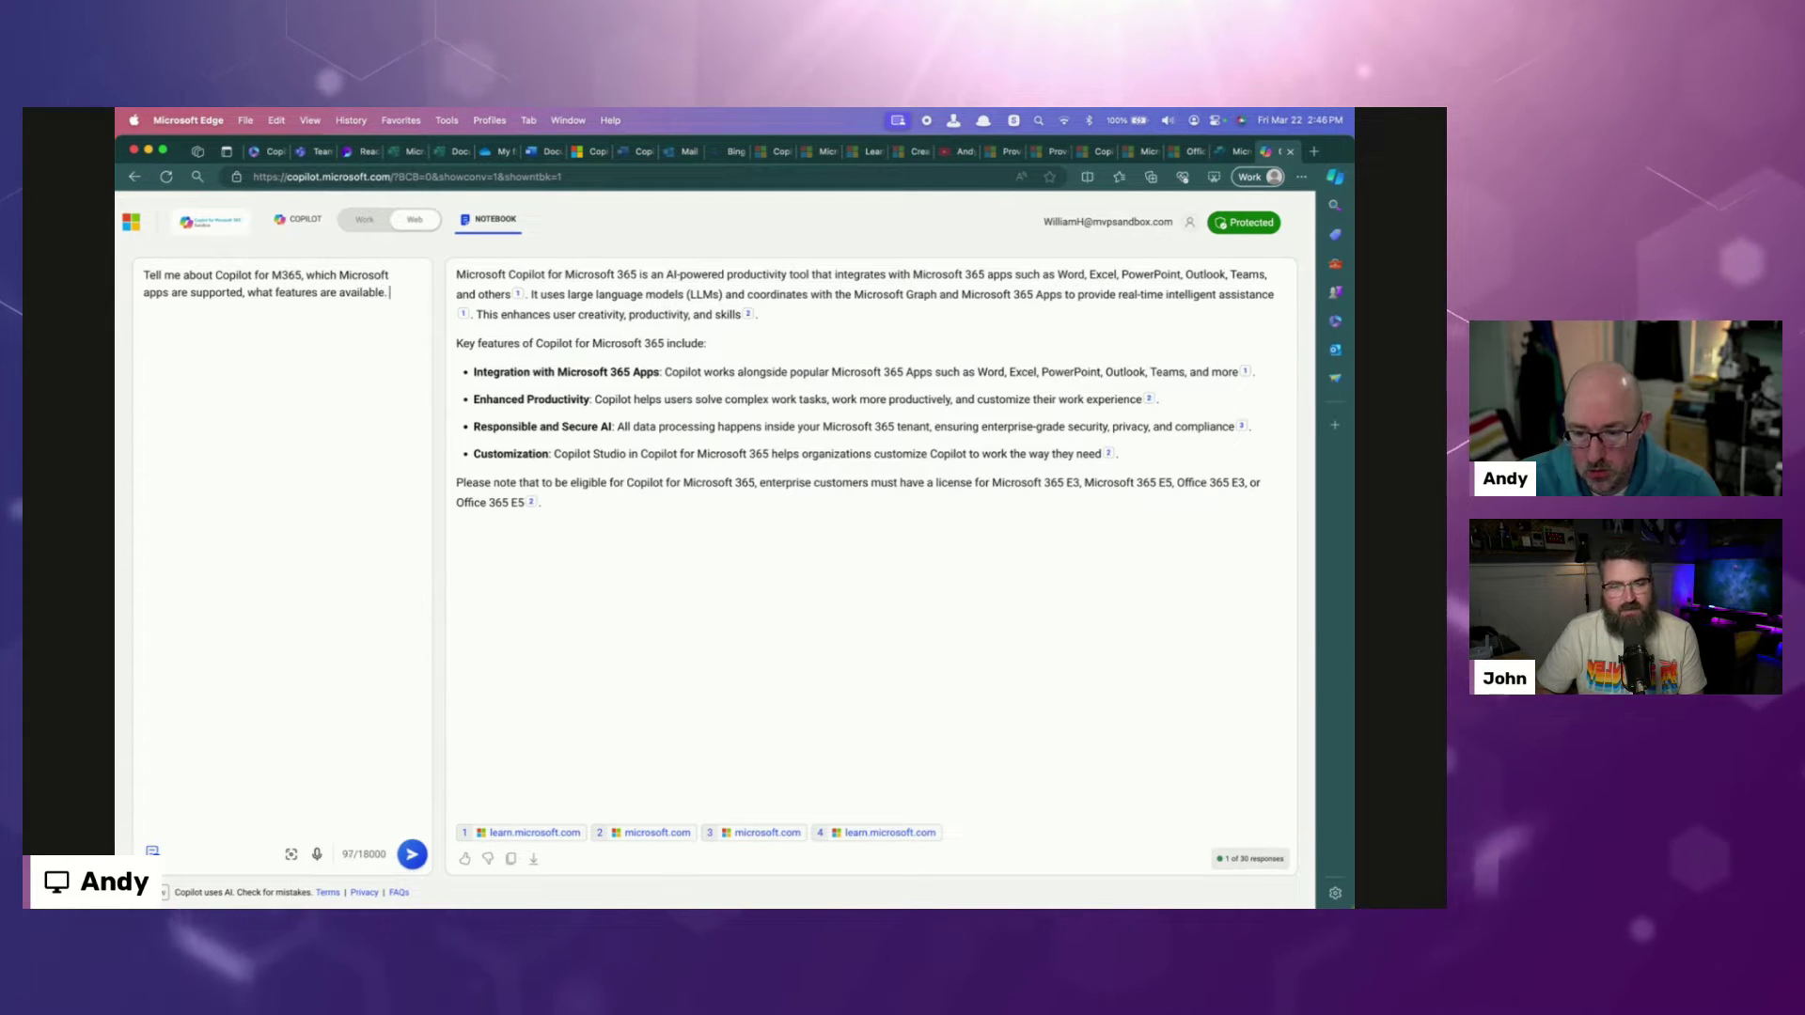
Step: Submit the expanded prompt for an answer on supported apps and key features
click(411, 854)
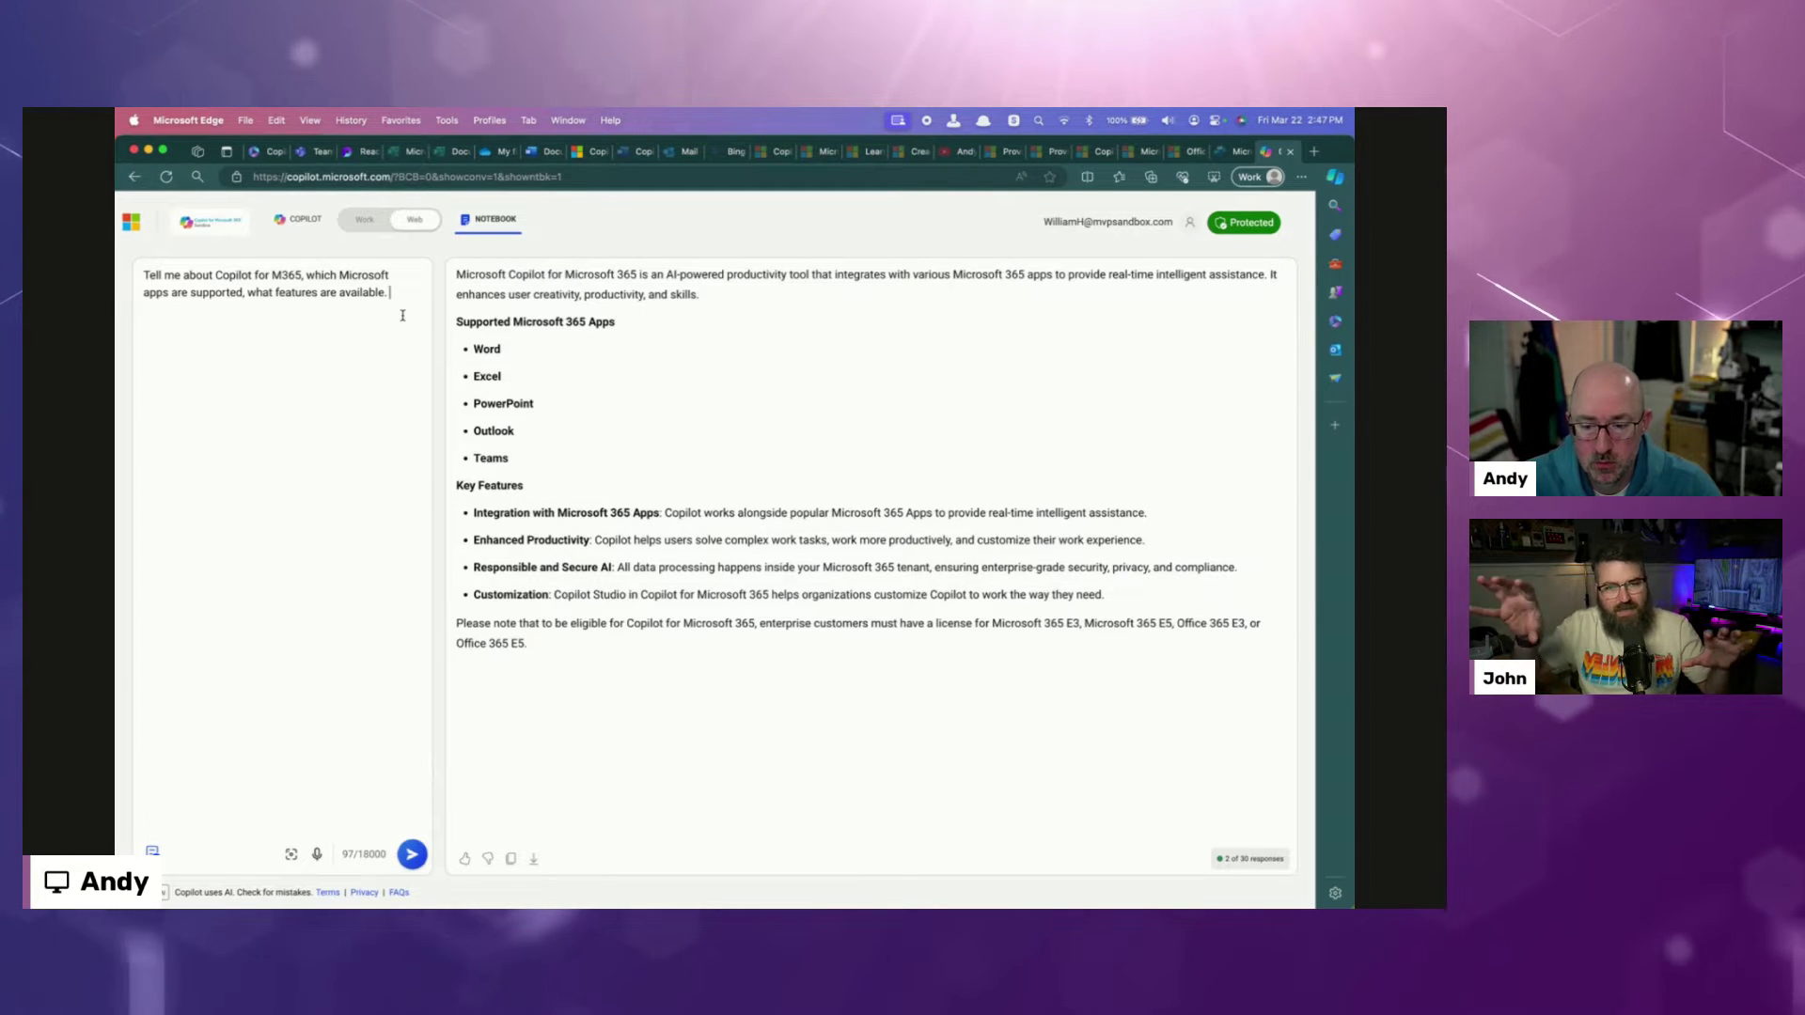
Step: Add 'for each app', organize-by-app descriptions, and an IT-user audience to the prompt
key(Left)
key(Left)
text(for )
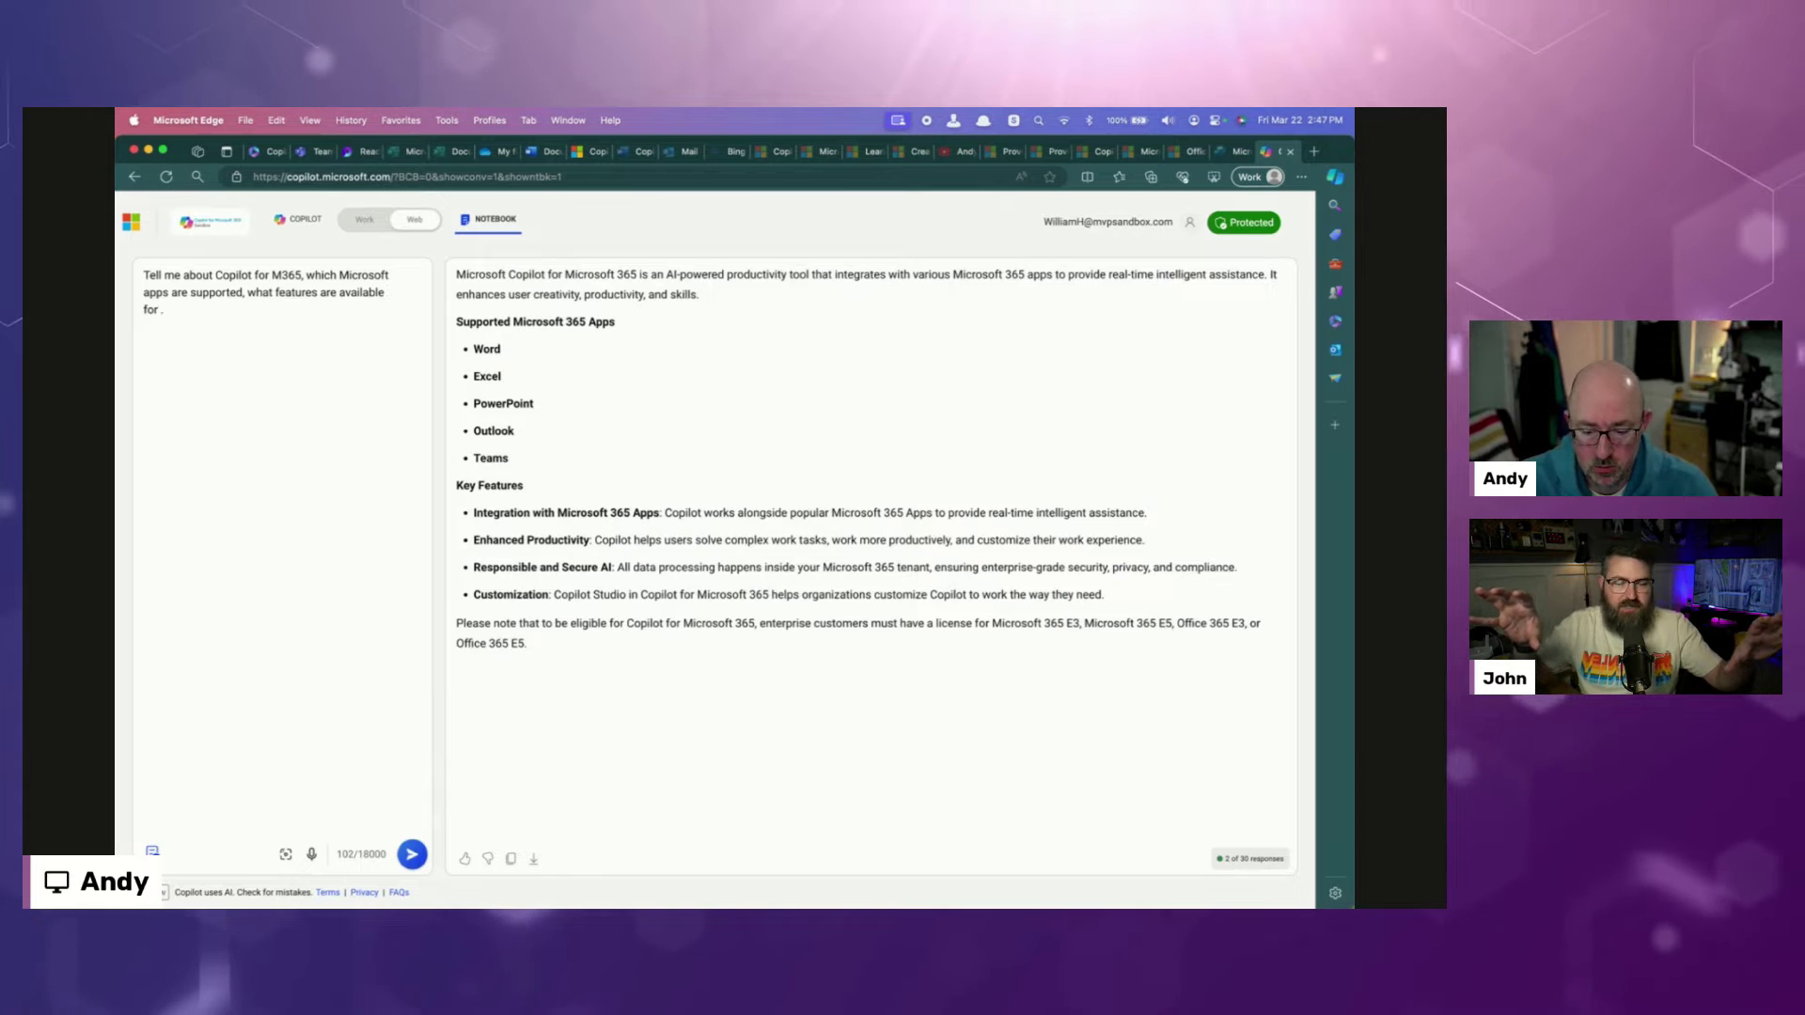
text(each app)
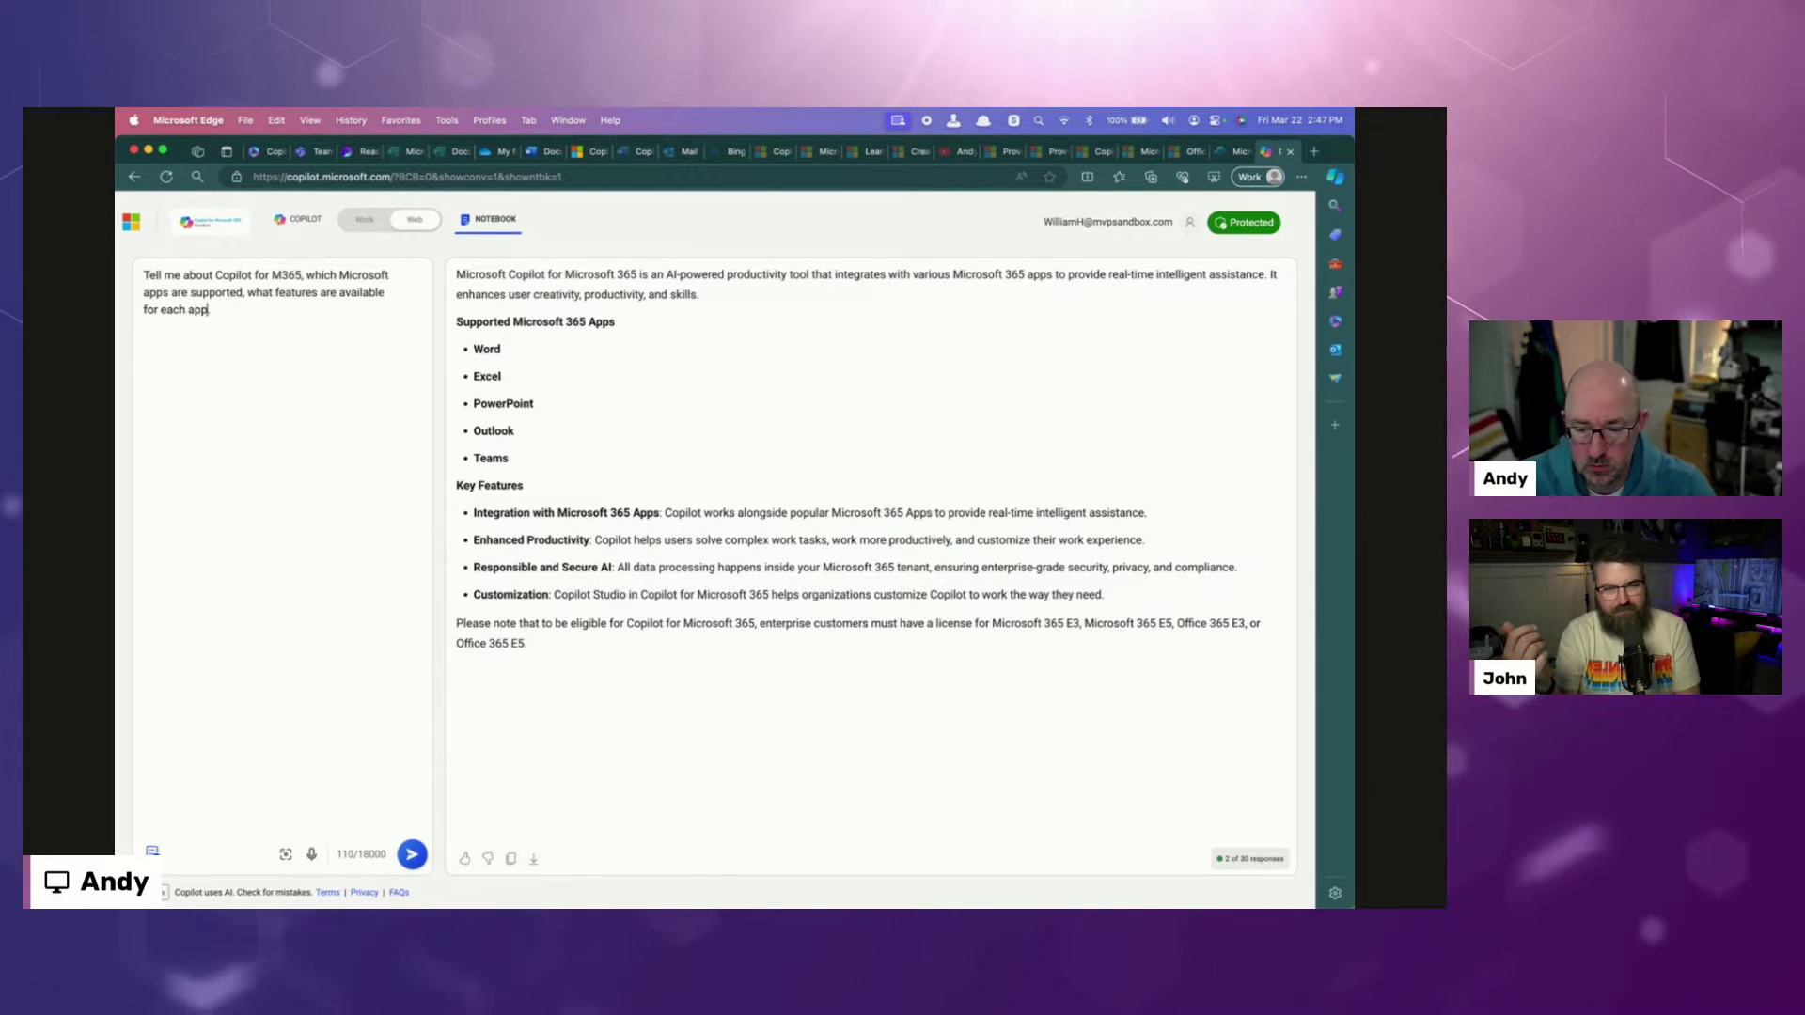
key(Right)
text(Org)
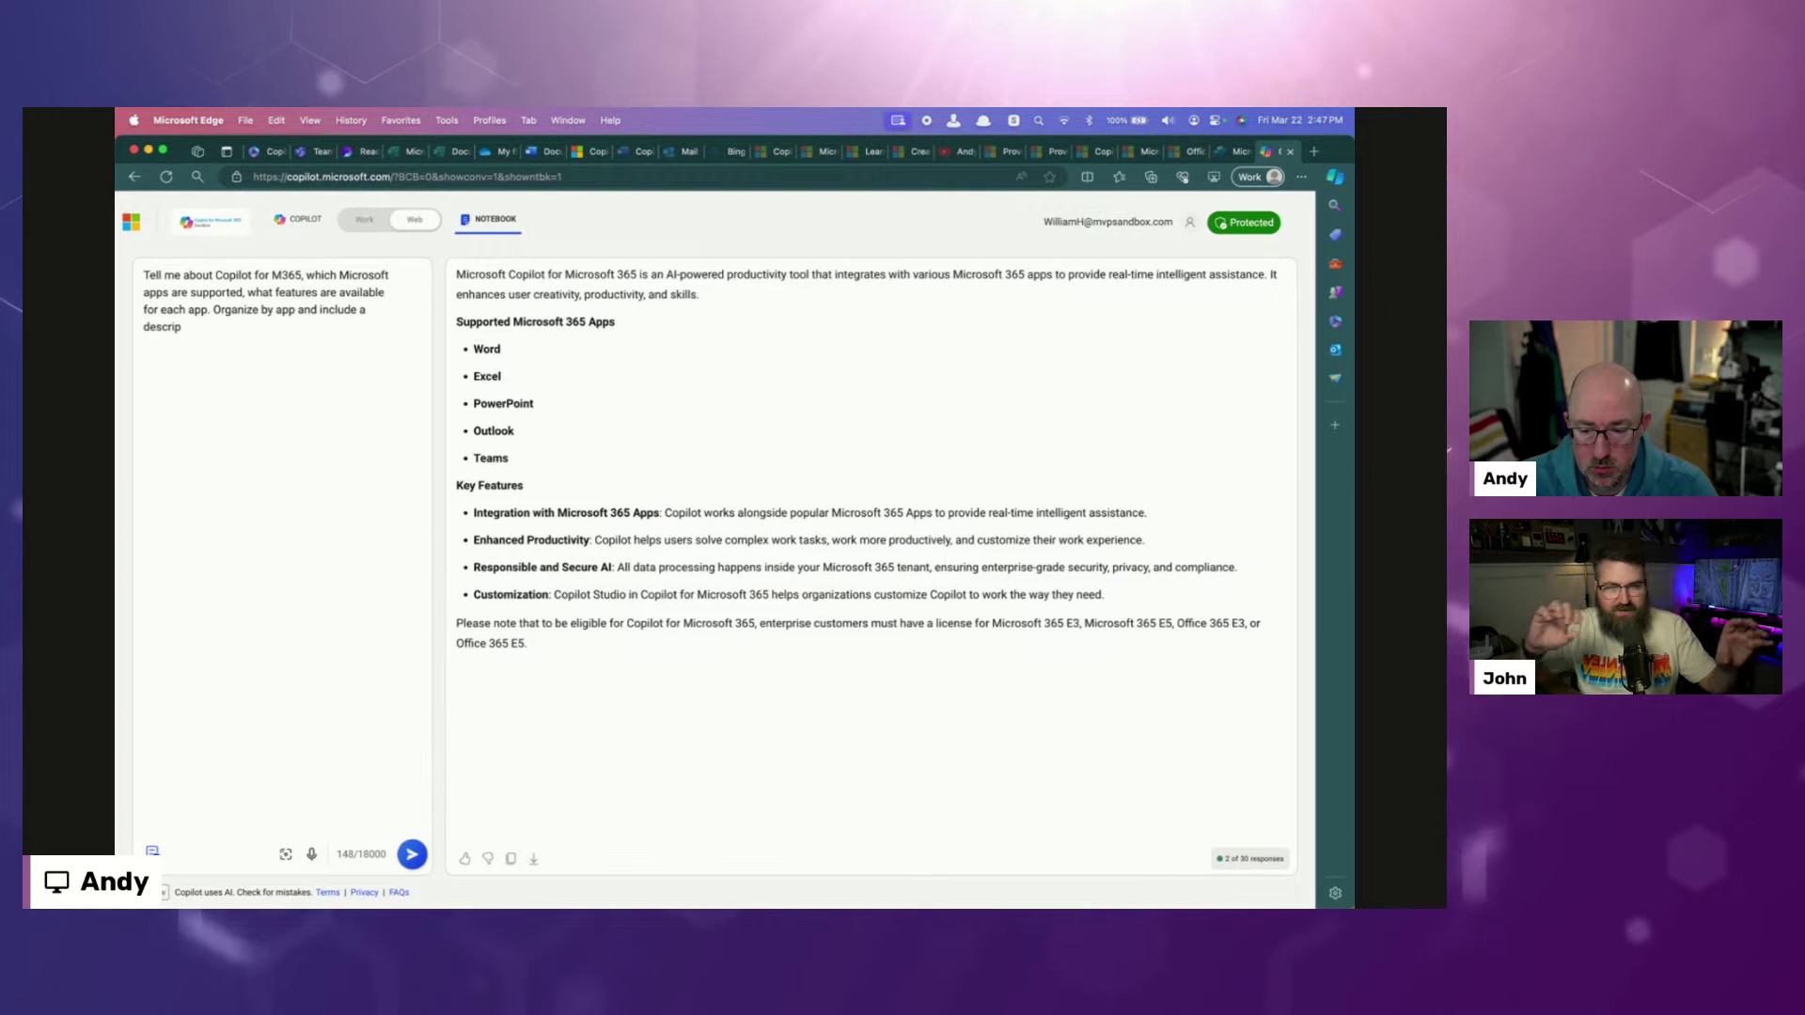
text(each app.)
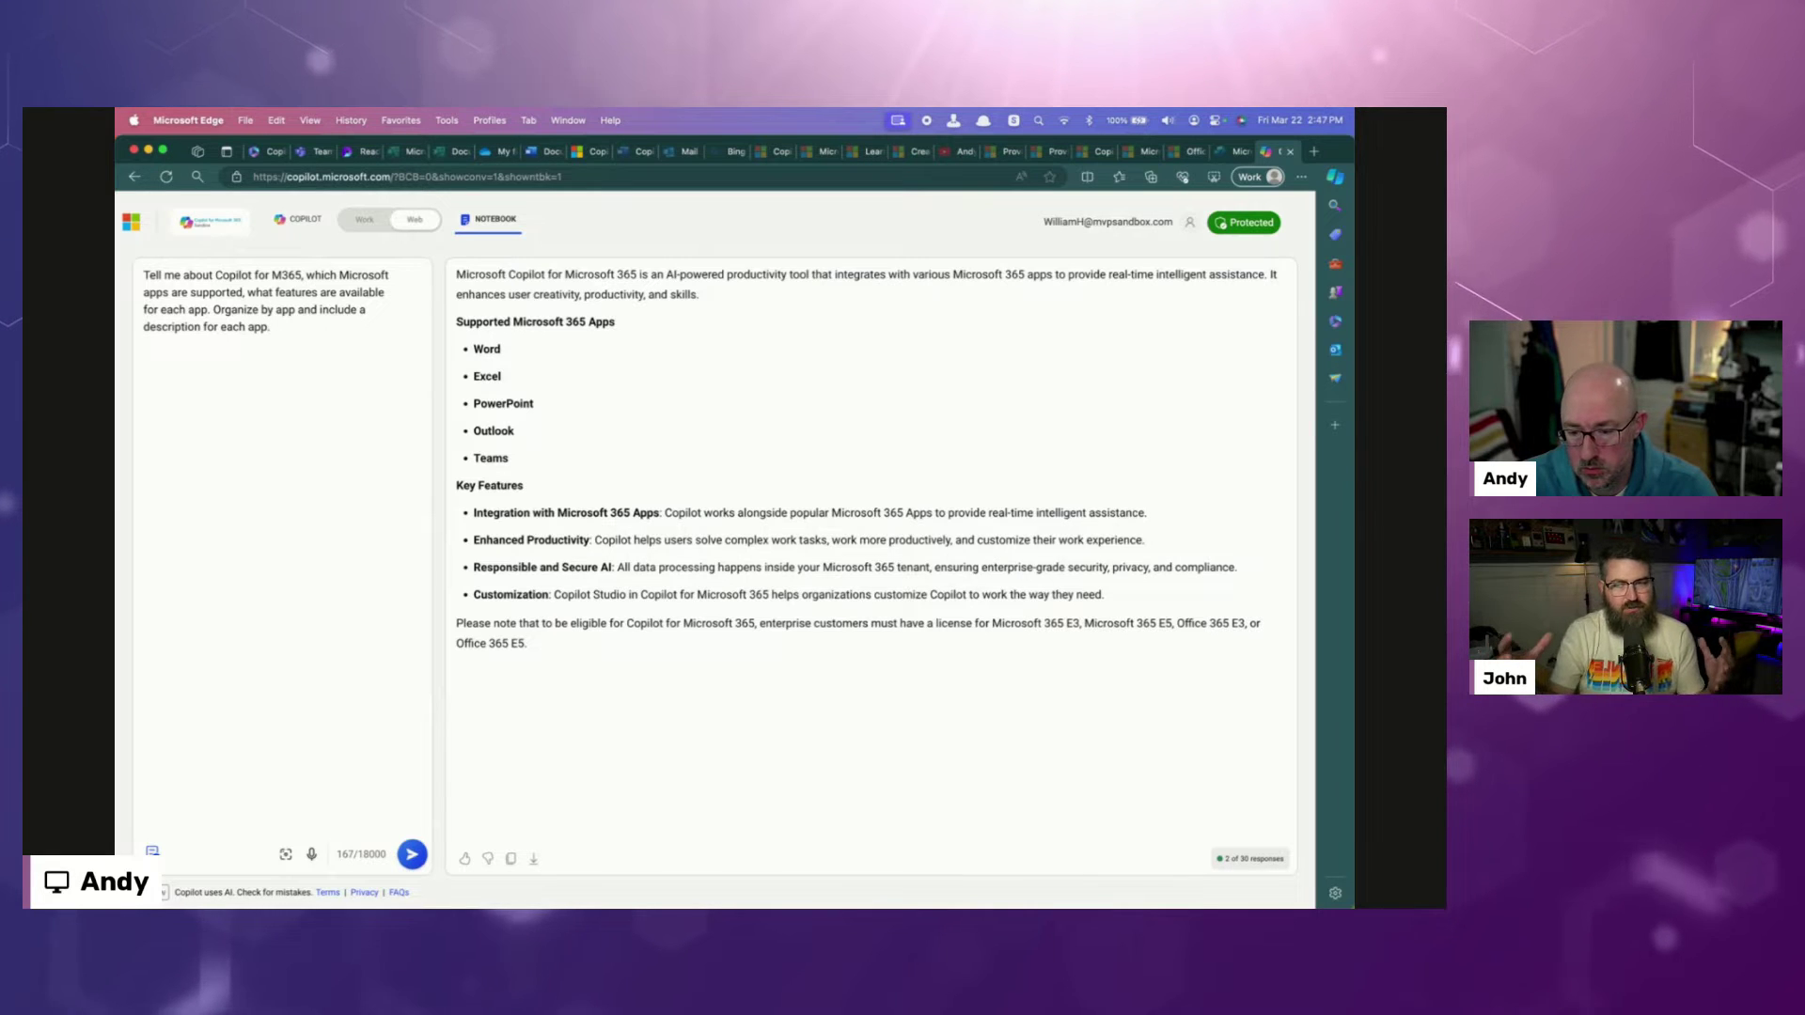
text( Audience )
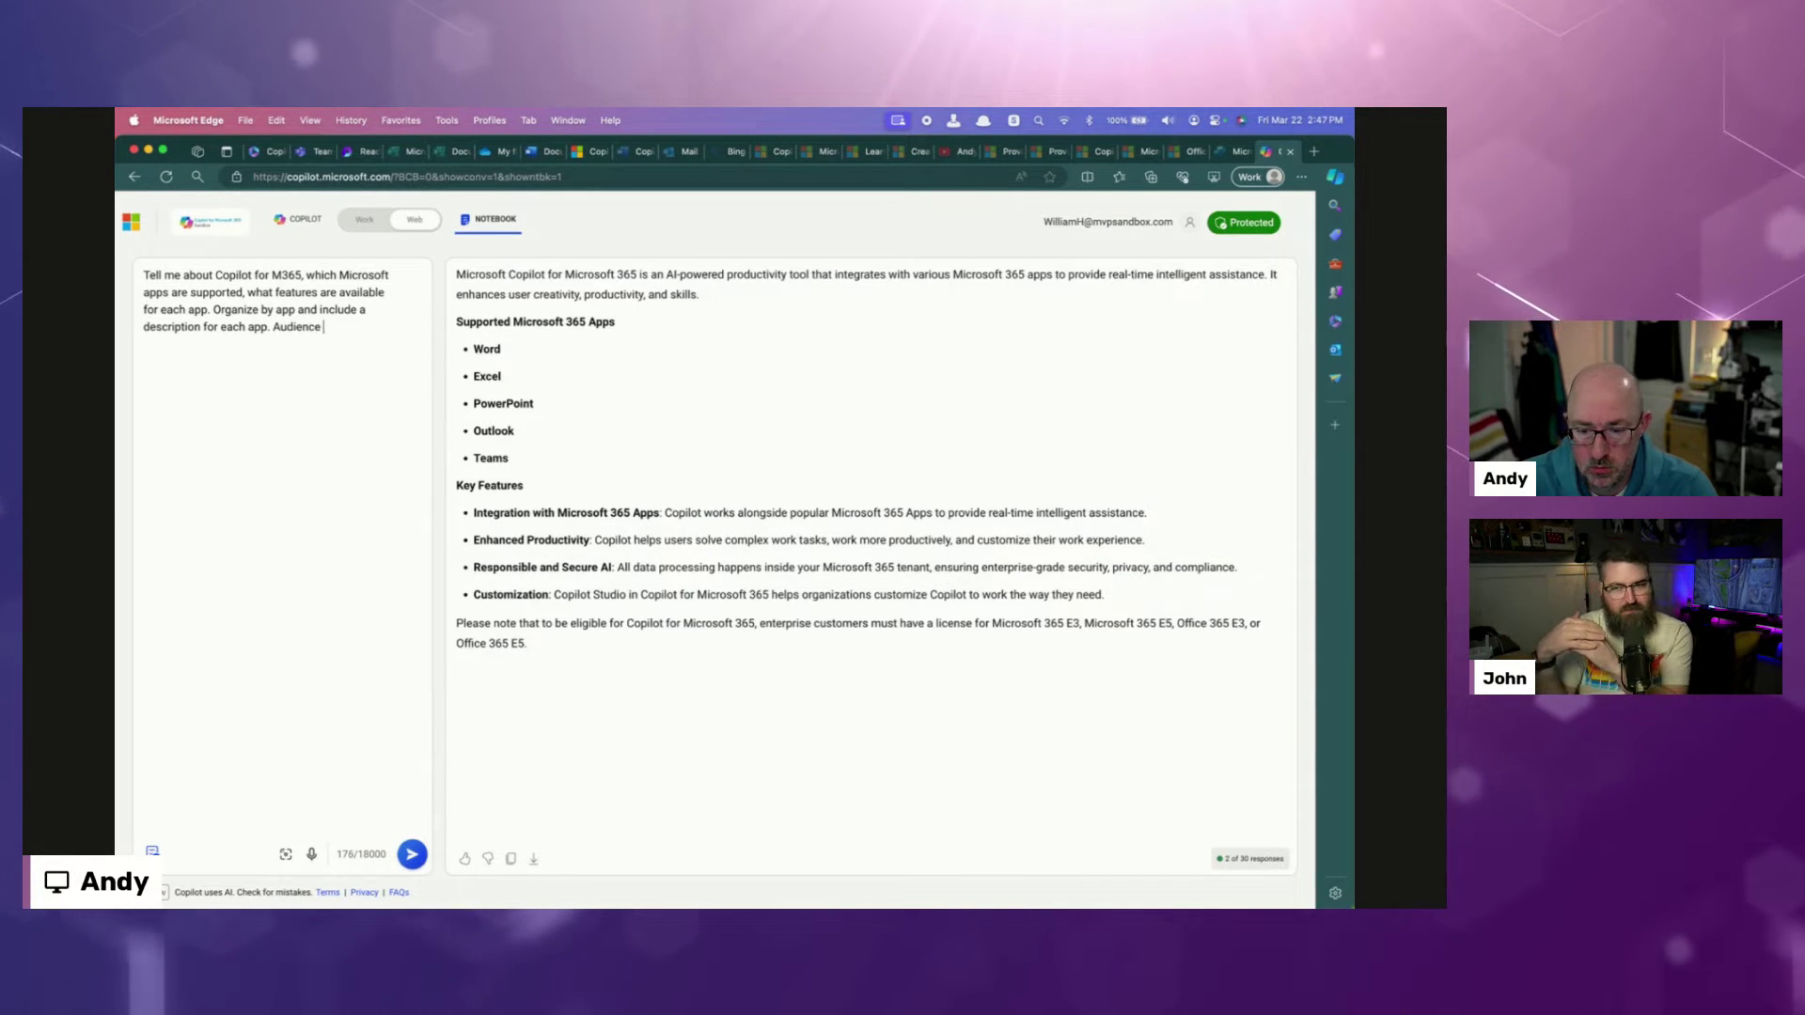
text(it an )
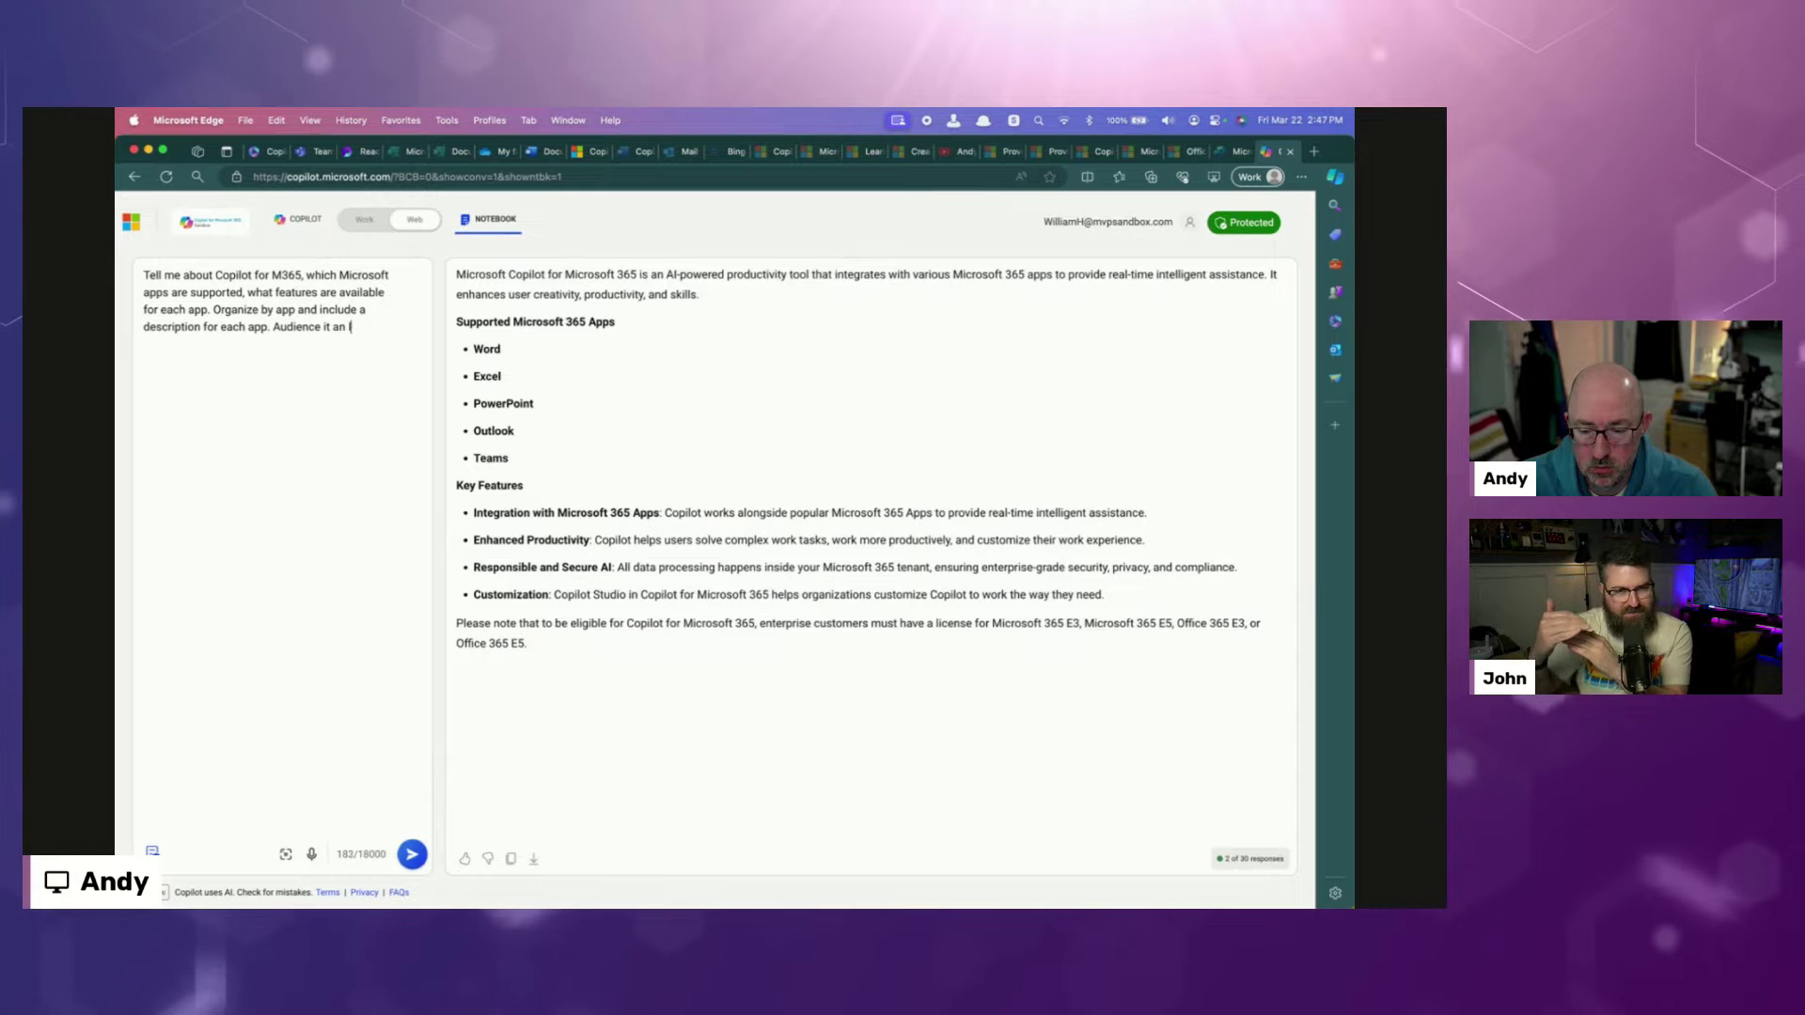
text(IT user for a)
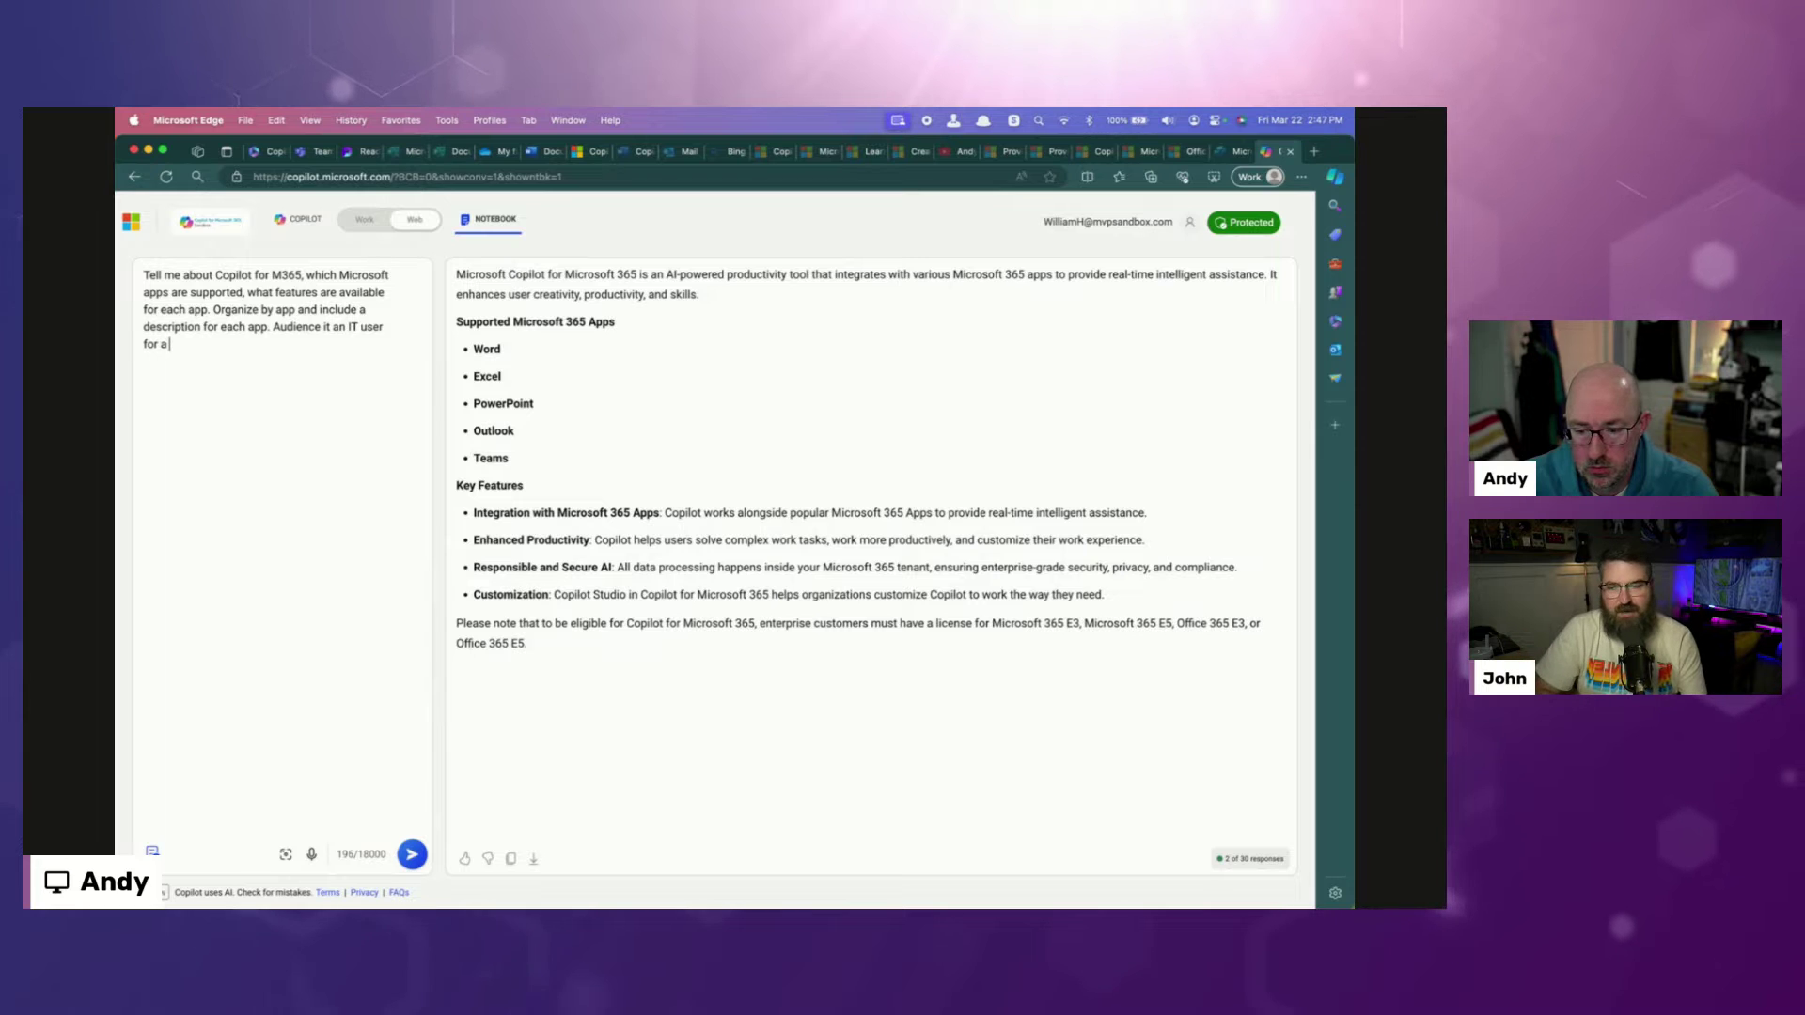
text(n busin)
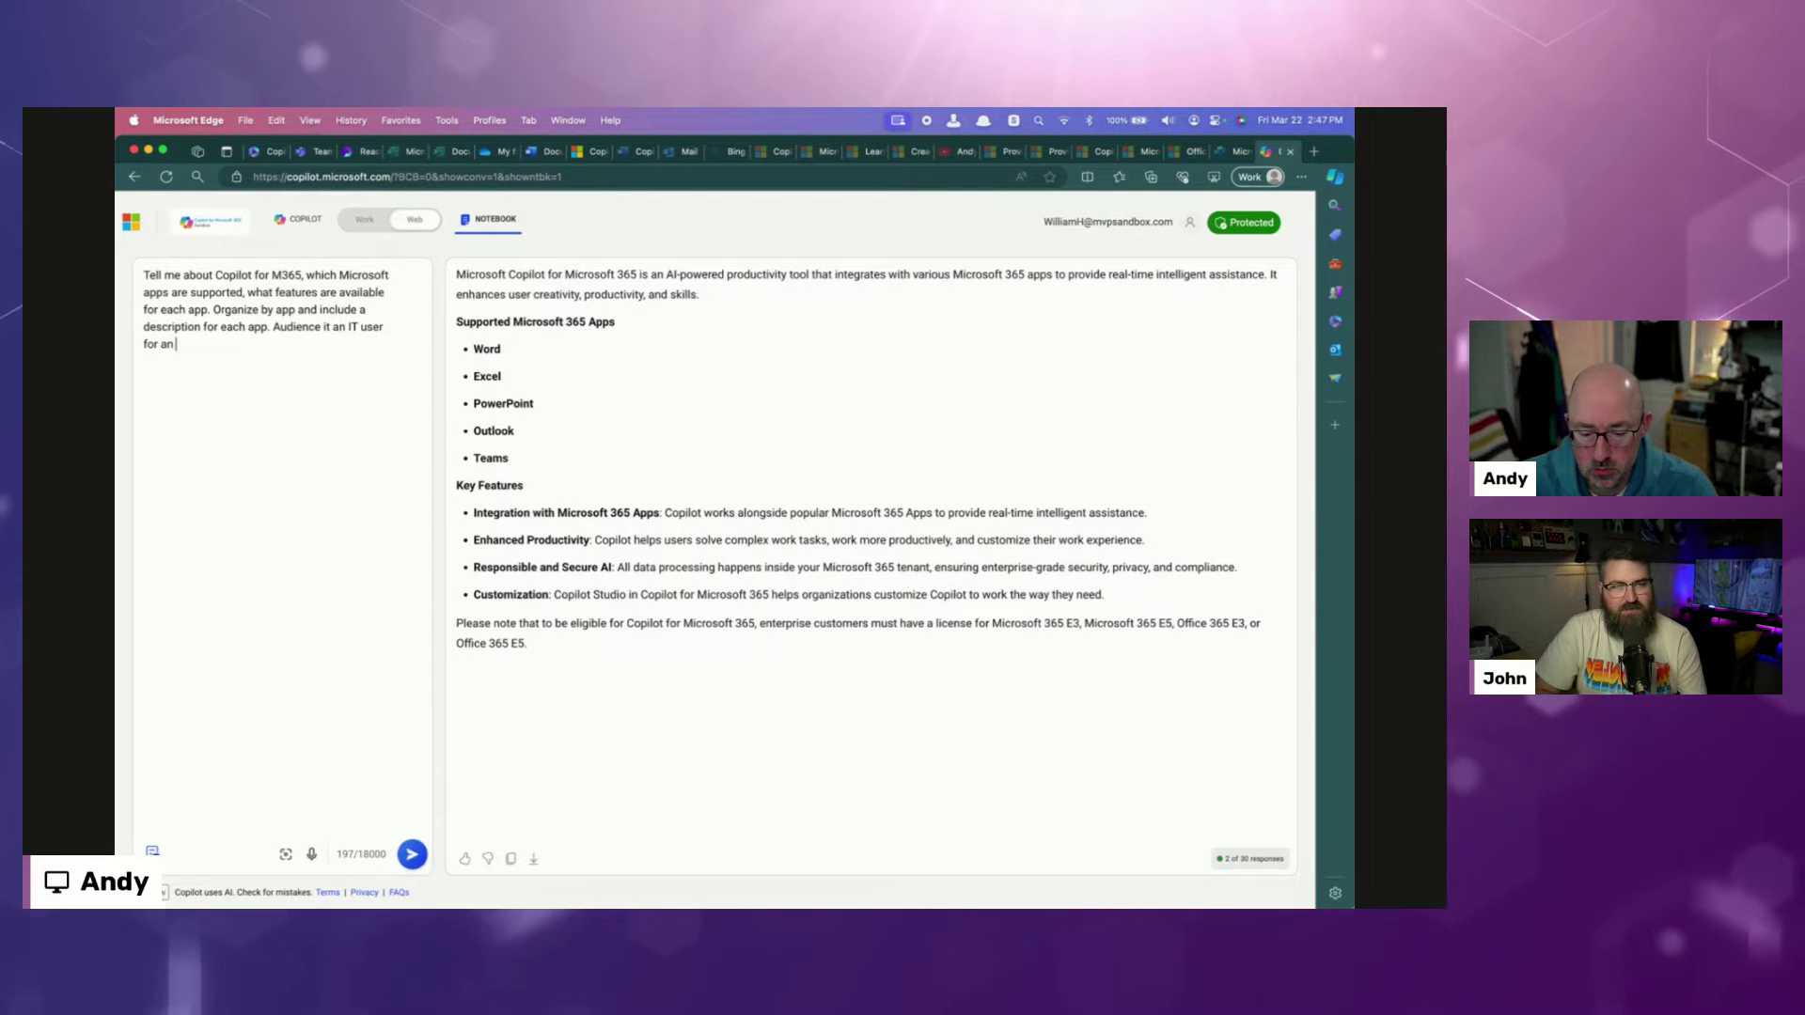
key(BackSpace)
key(BackSpace)
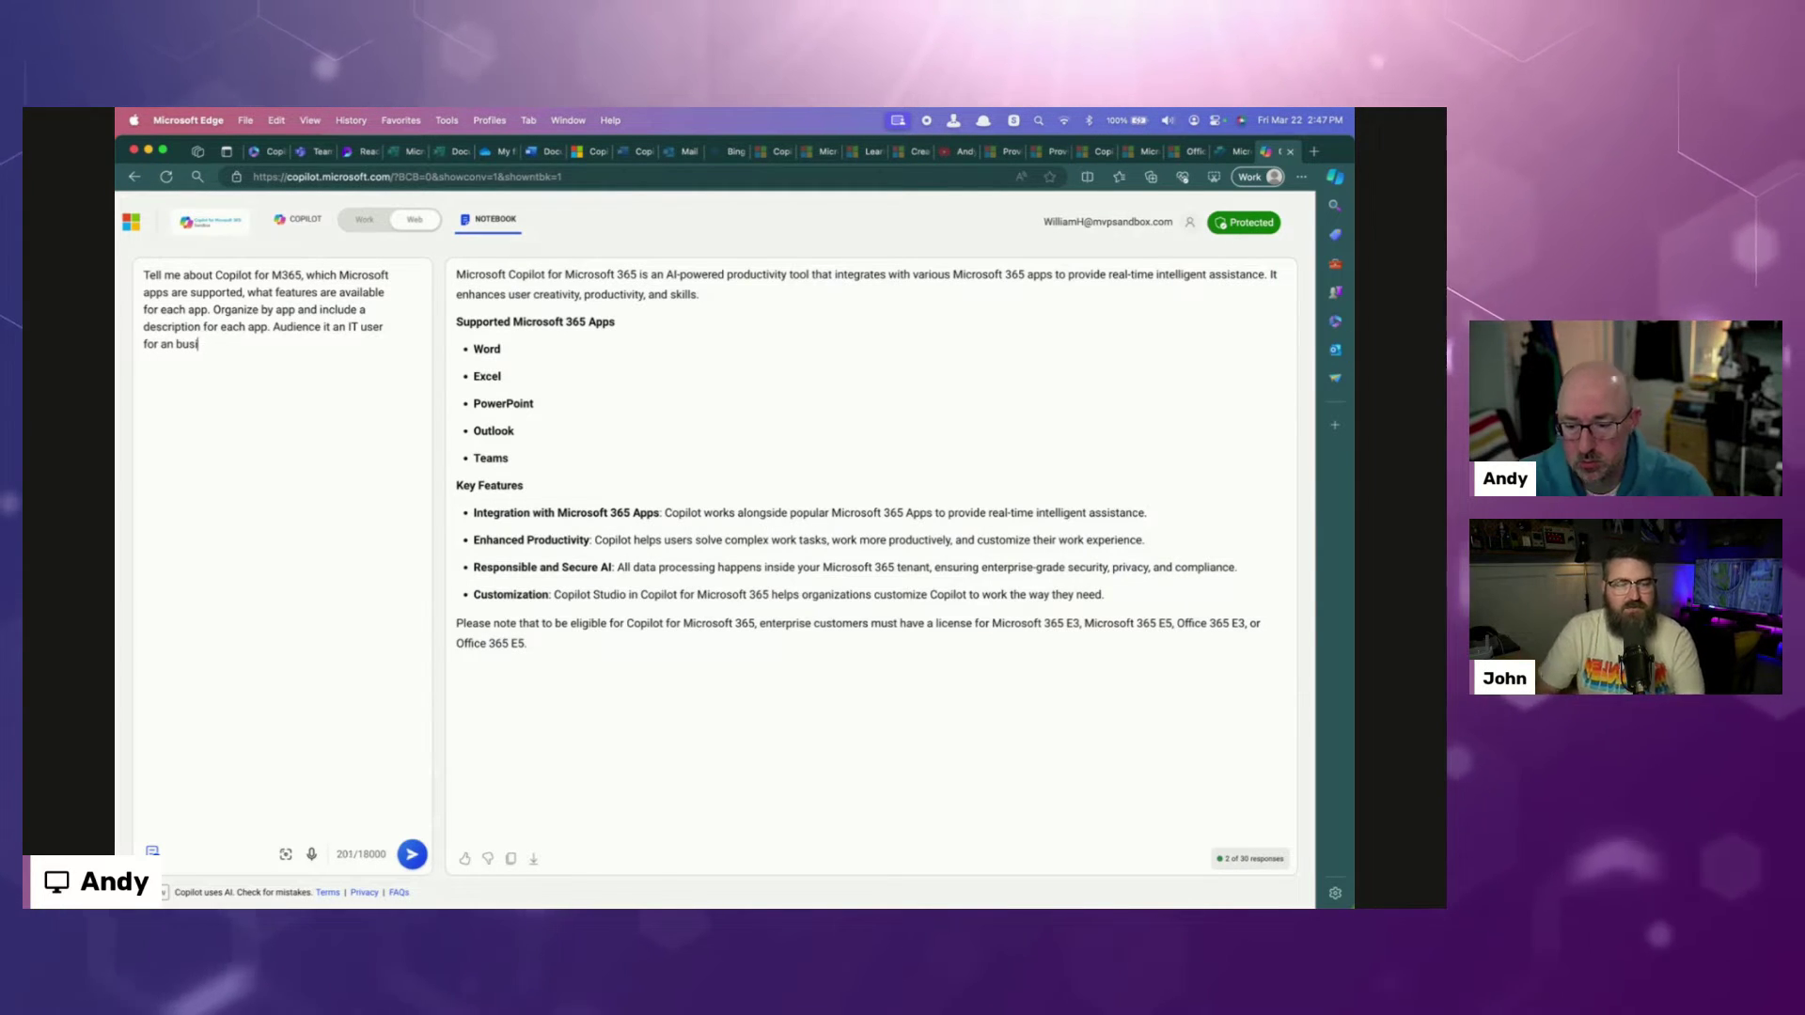
key(BackSpace)
key(BackSpace)
key(BackSpace)
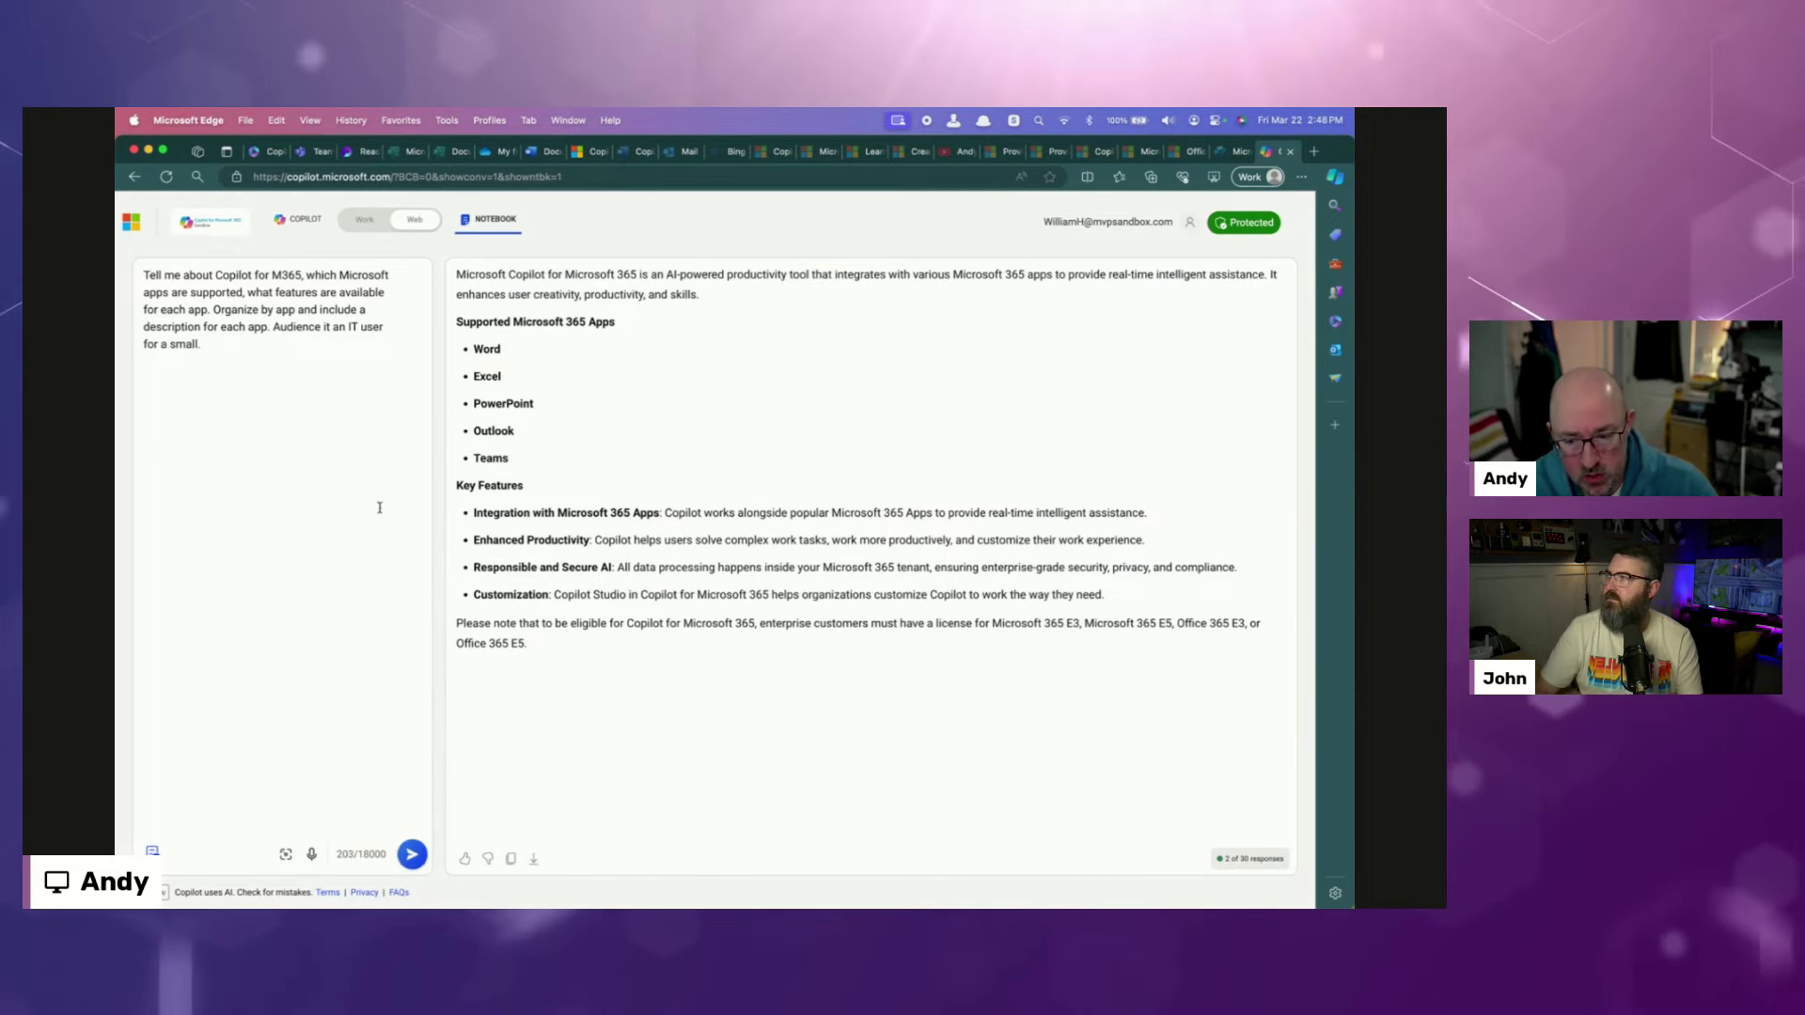
Step: Submit the revised prompt for features grouped by Word, Excel, PowerPoint, Outlook and Teams
click(415, 849)
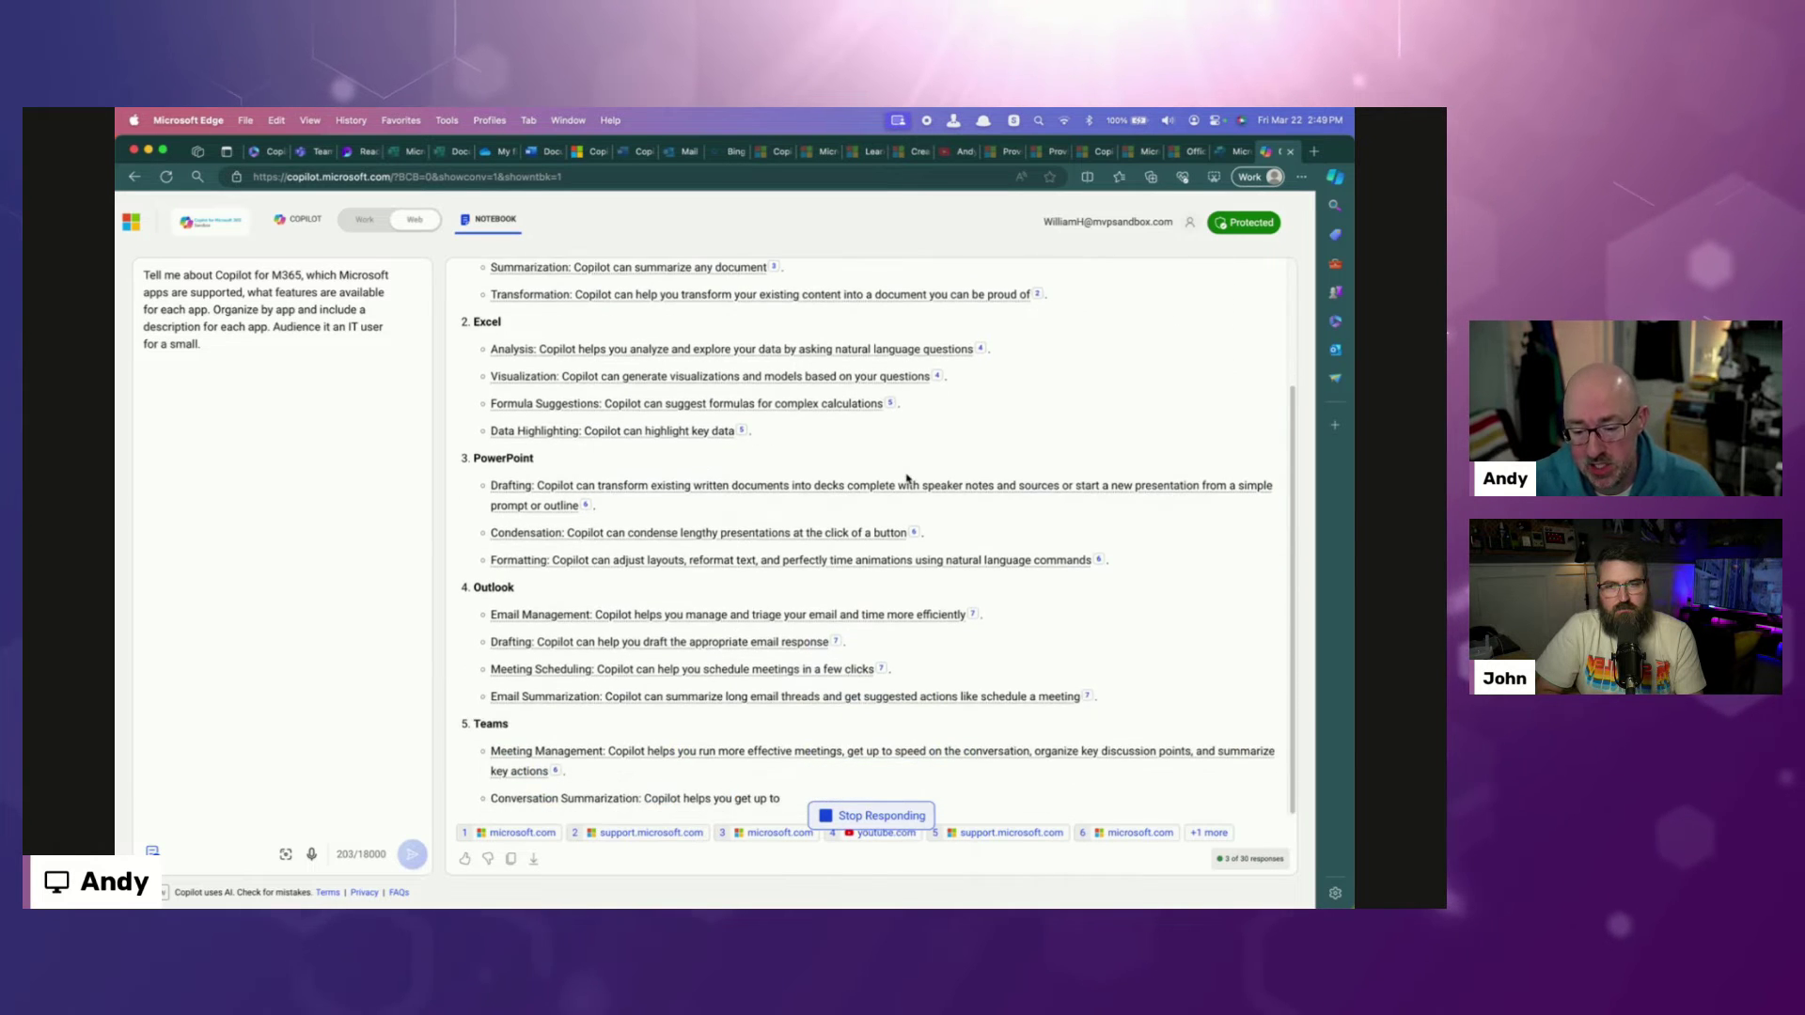
scroll(1057, 387, up, 3)
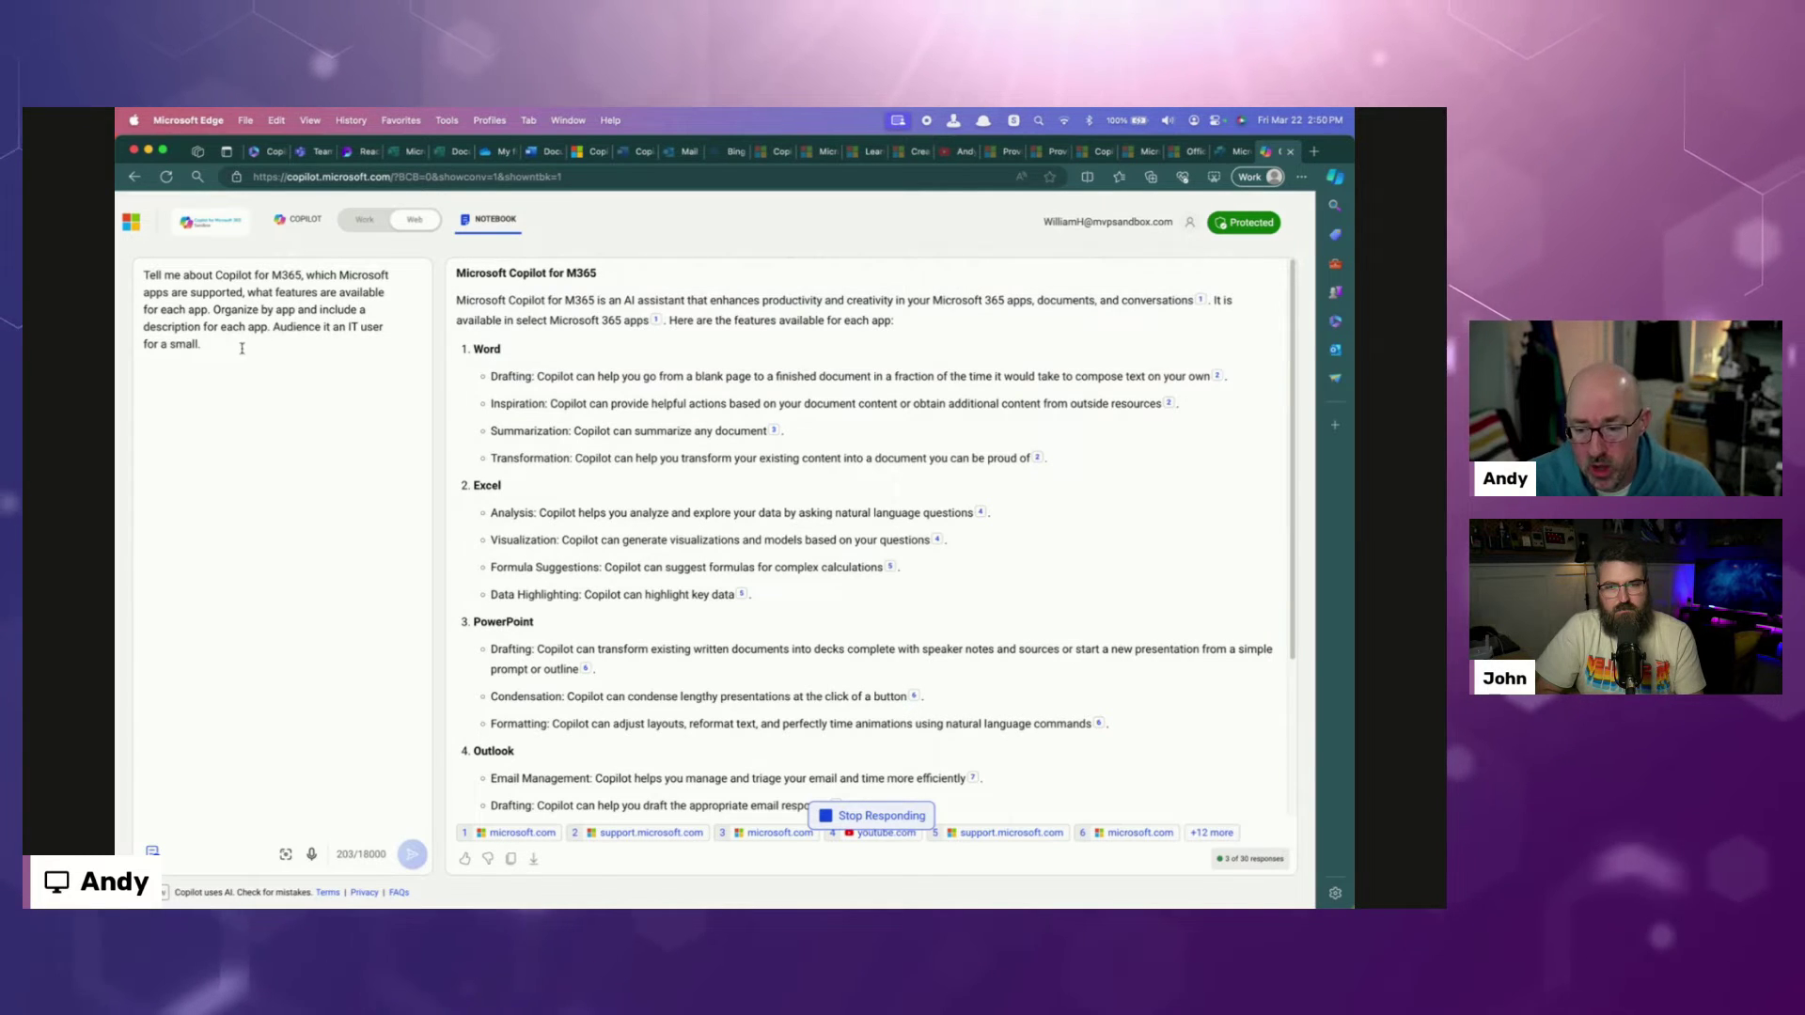
drag(299, 350, 163, 298)
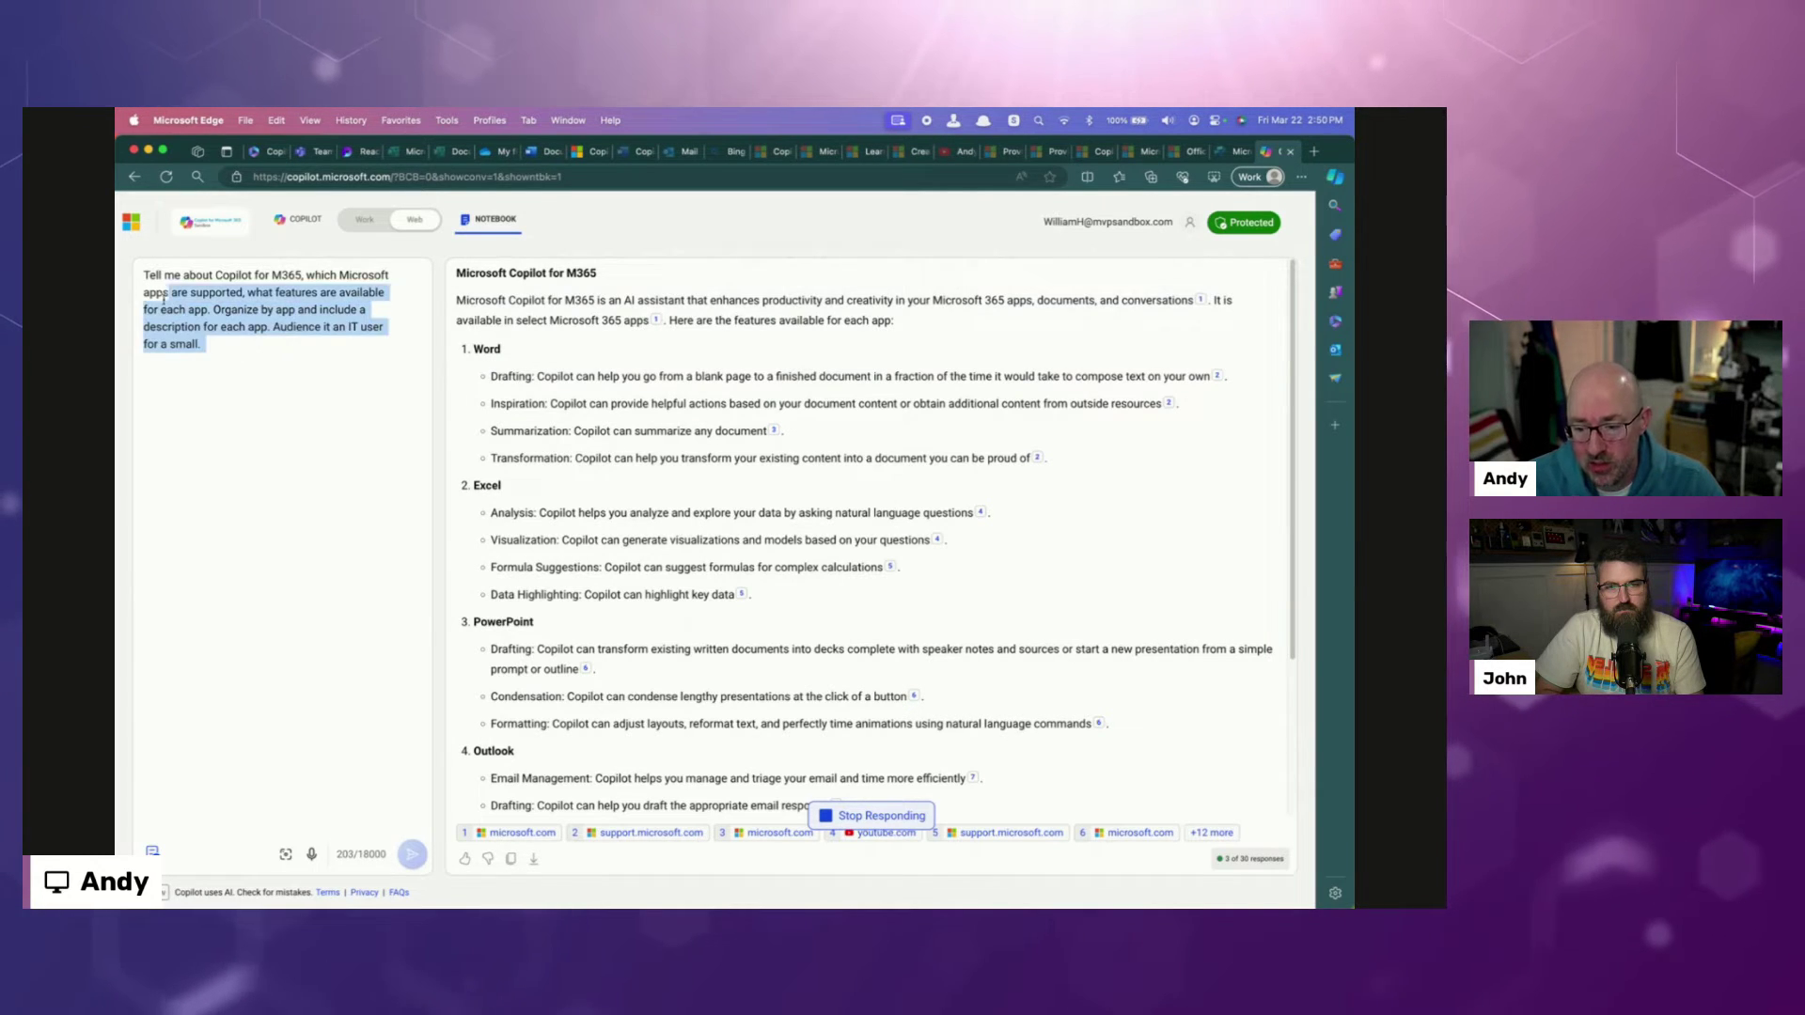
click(227, 278)
drag(216, 276, 304, 275)
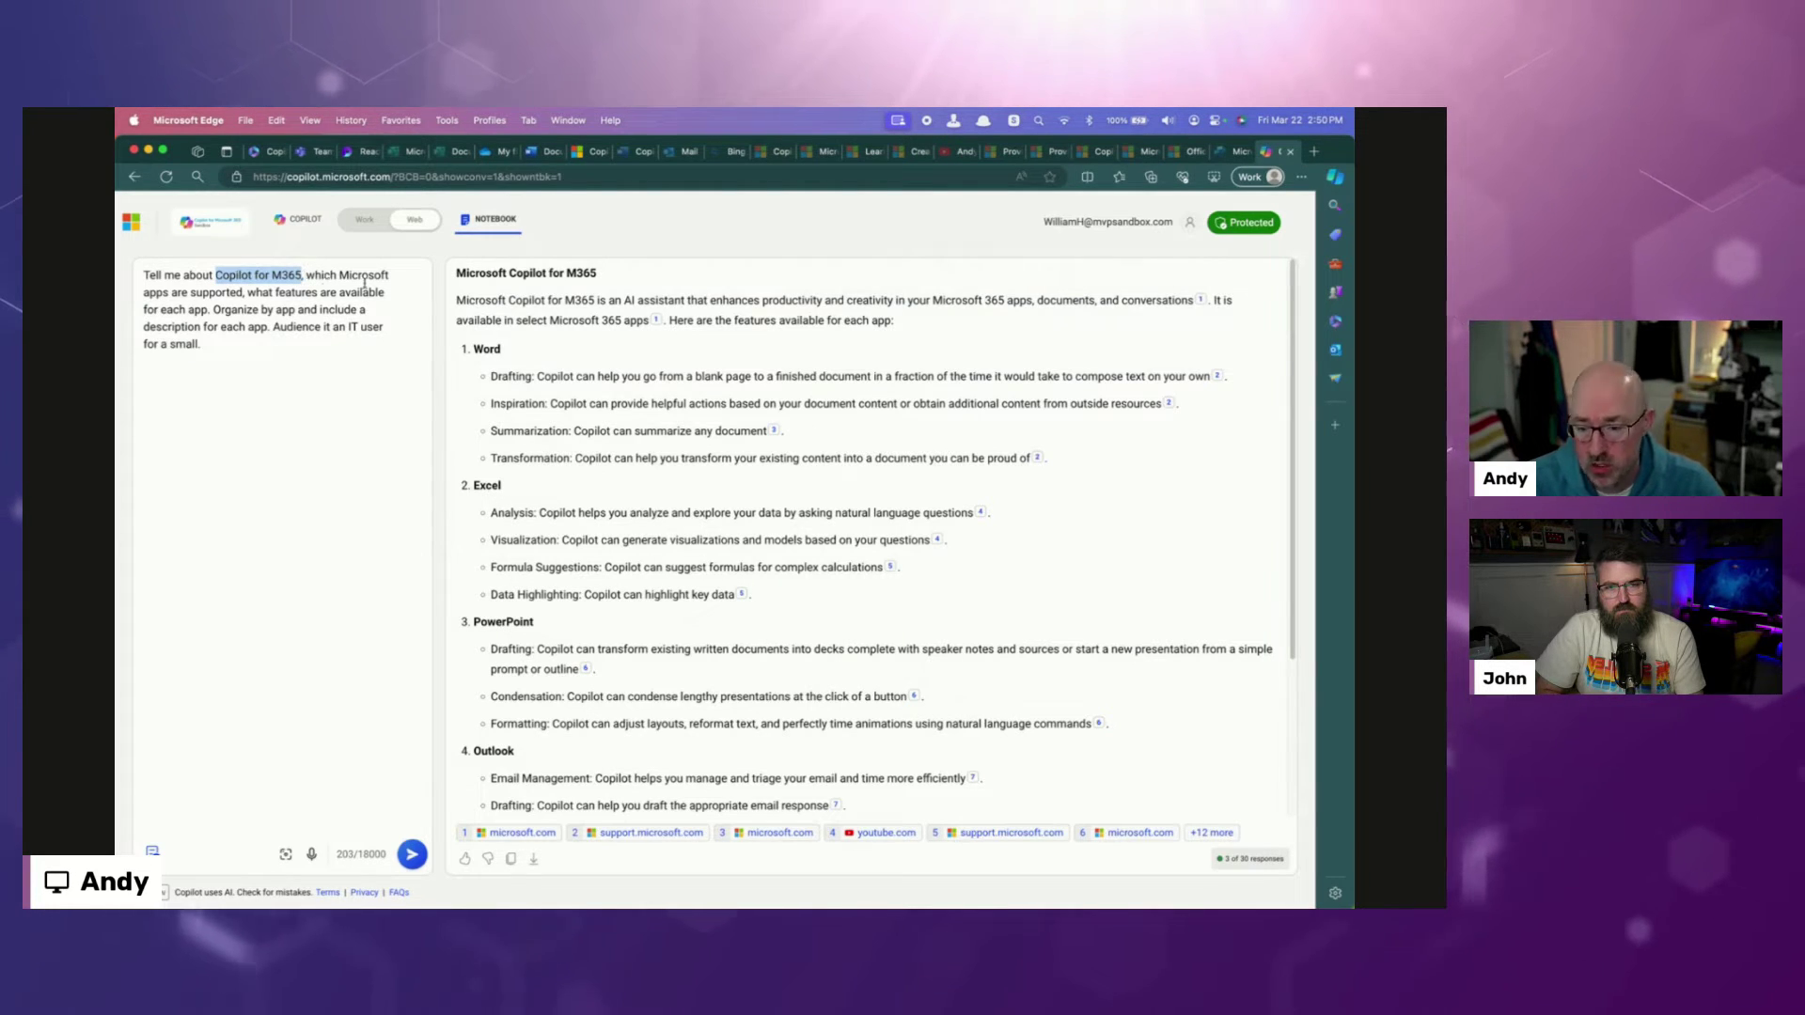
drag(340, 275, 174, 307)
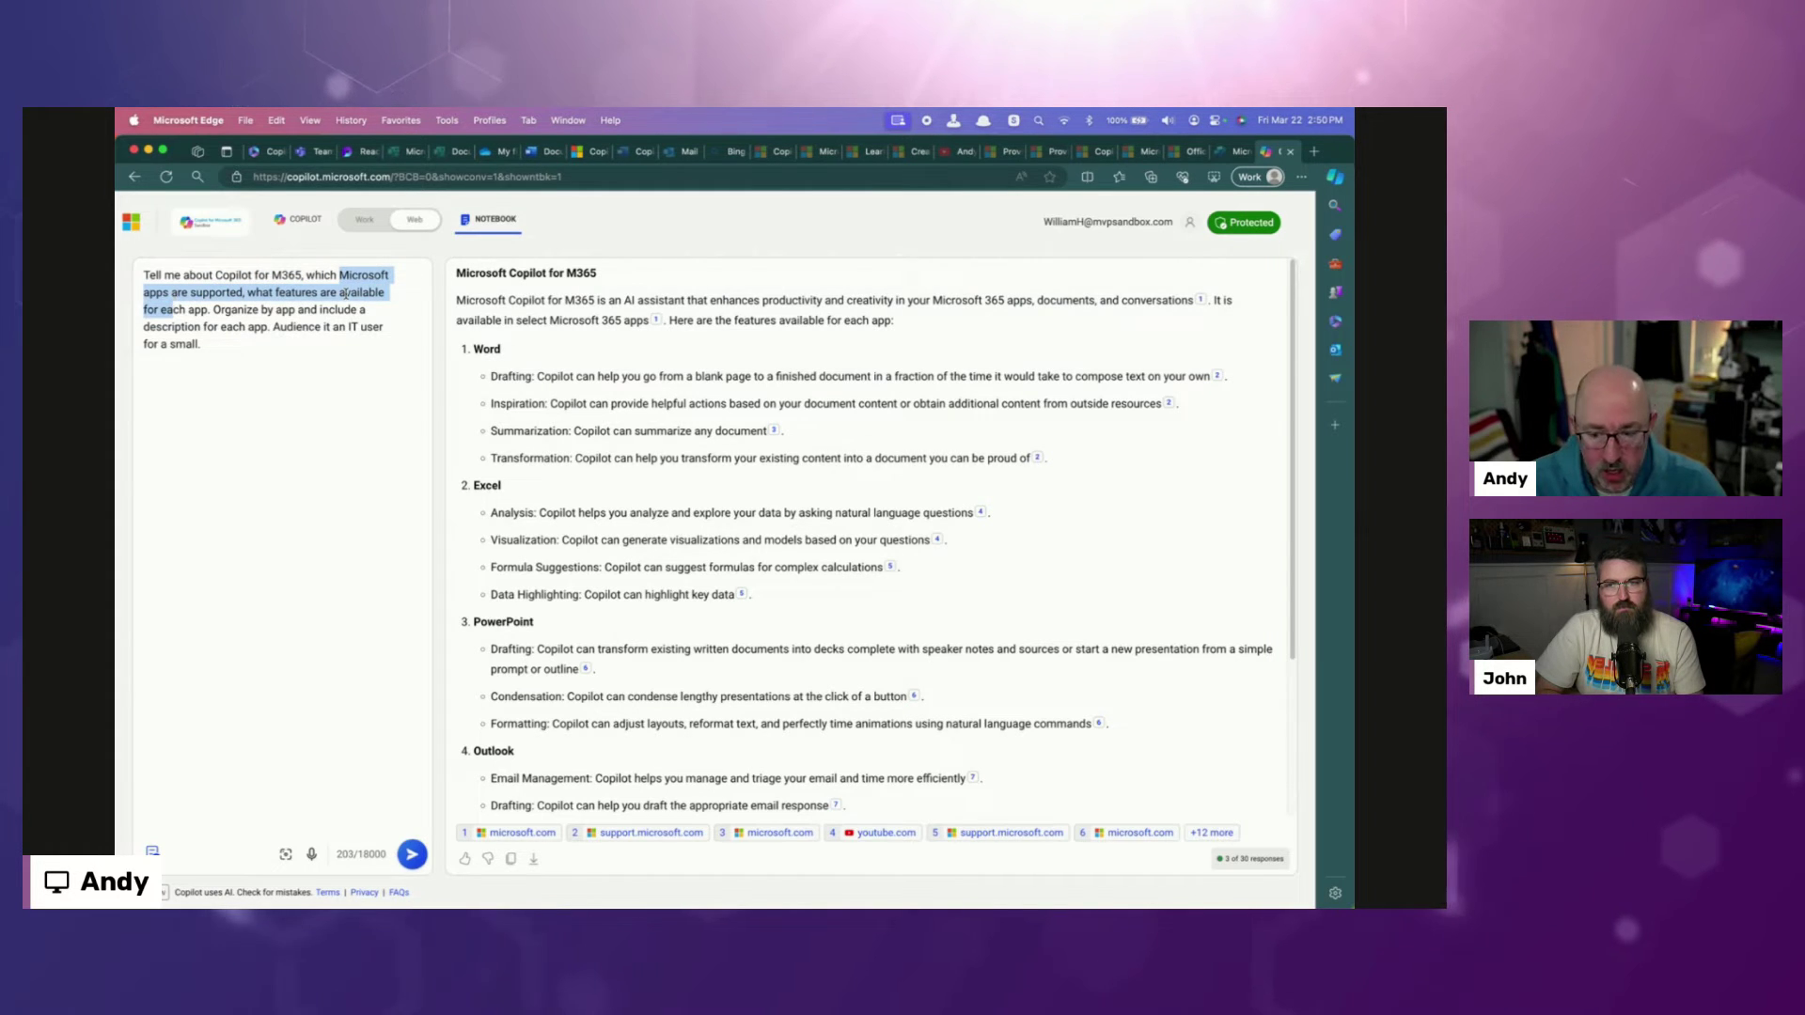
click(272, 295)
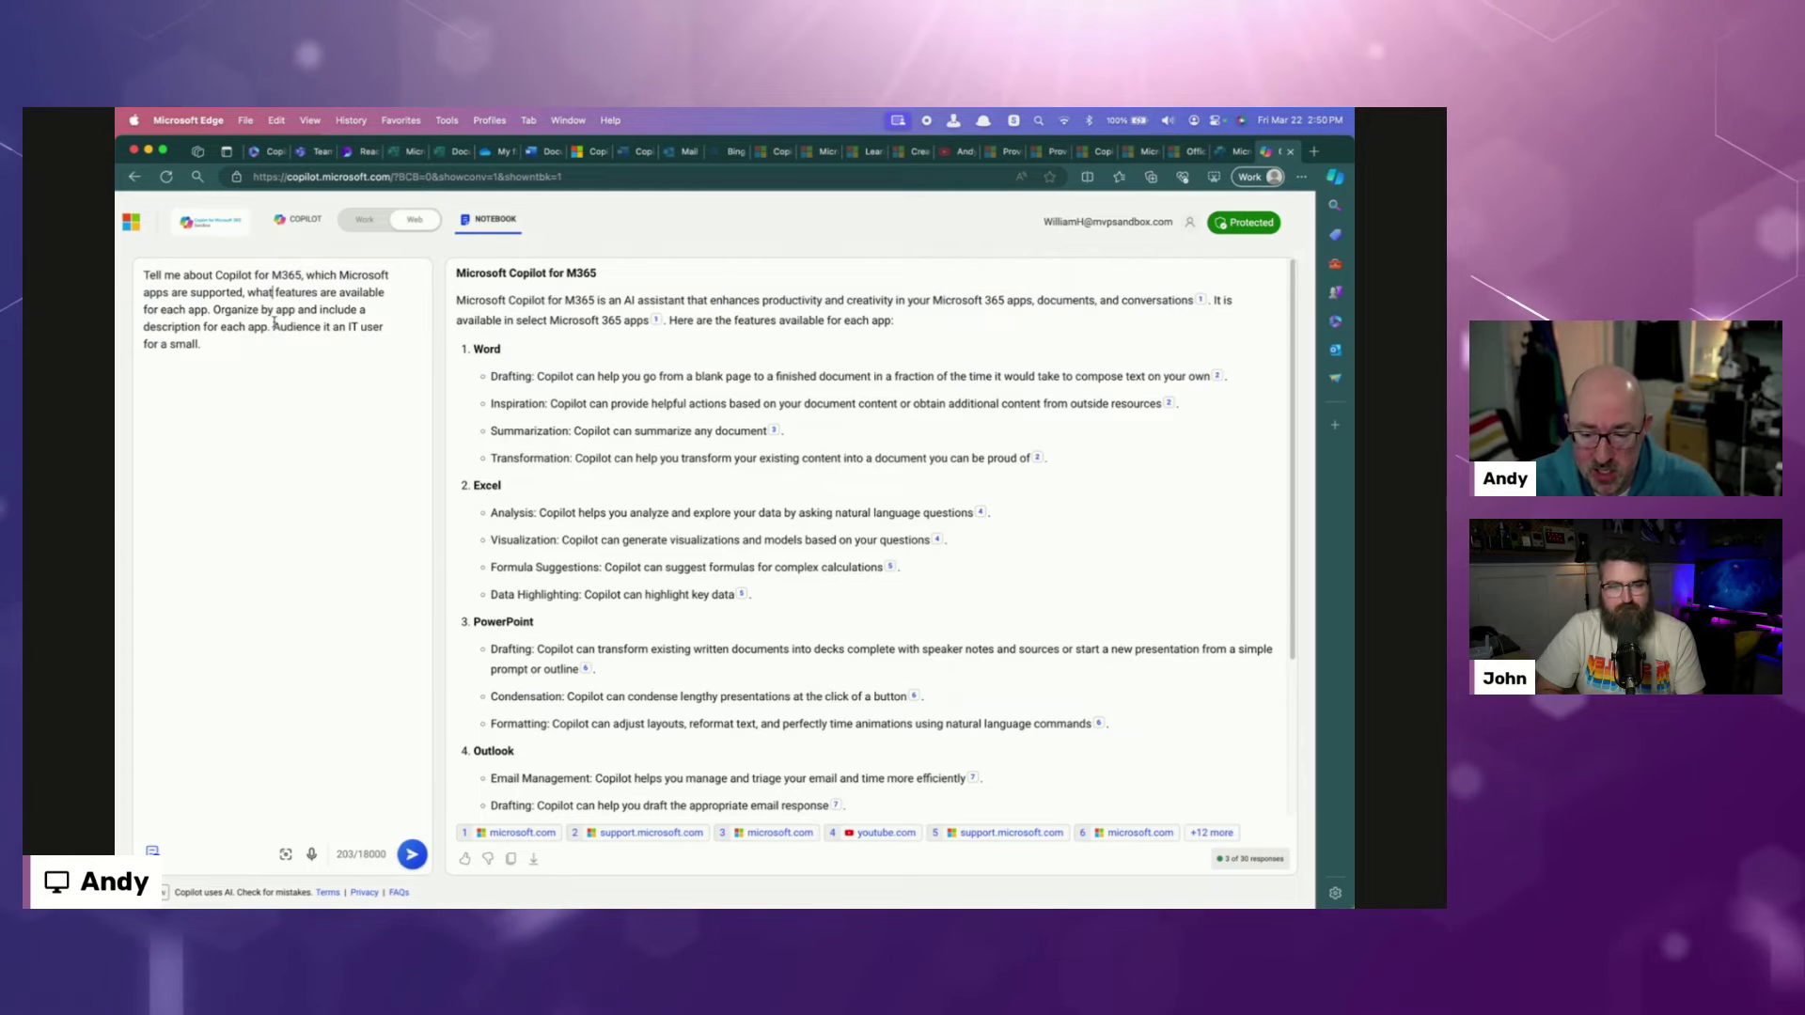
scroll(642, 473, down, 5)
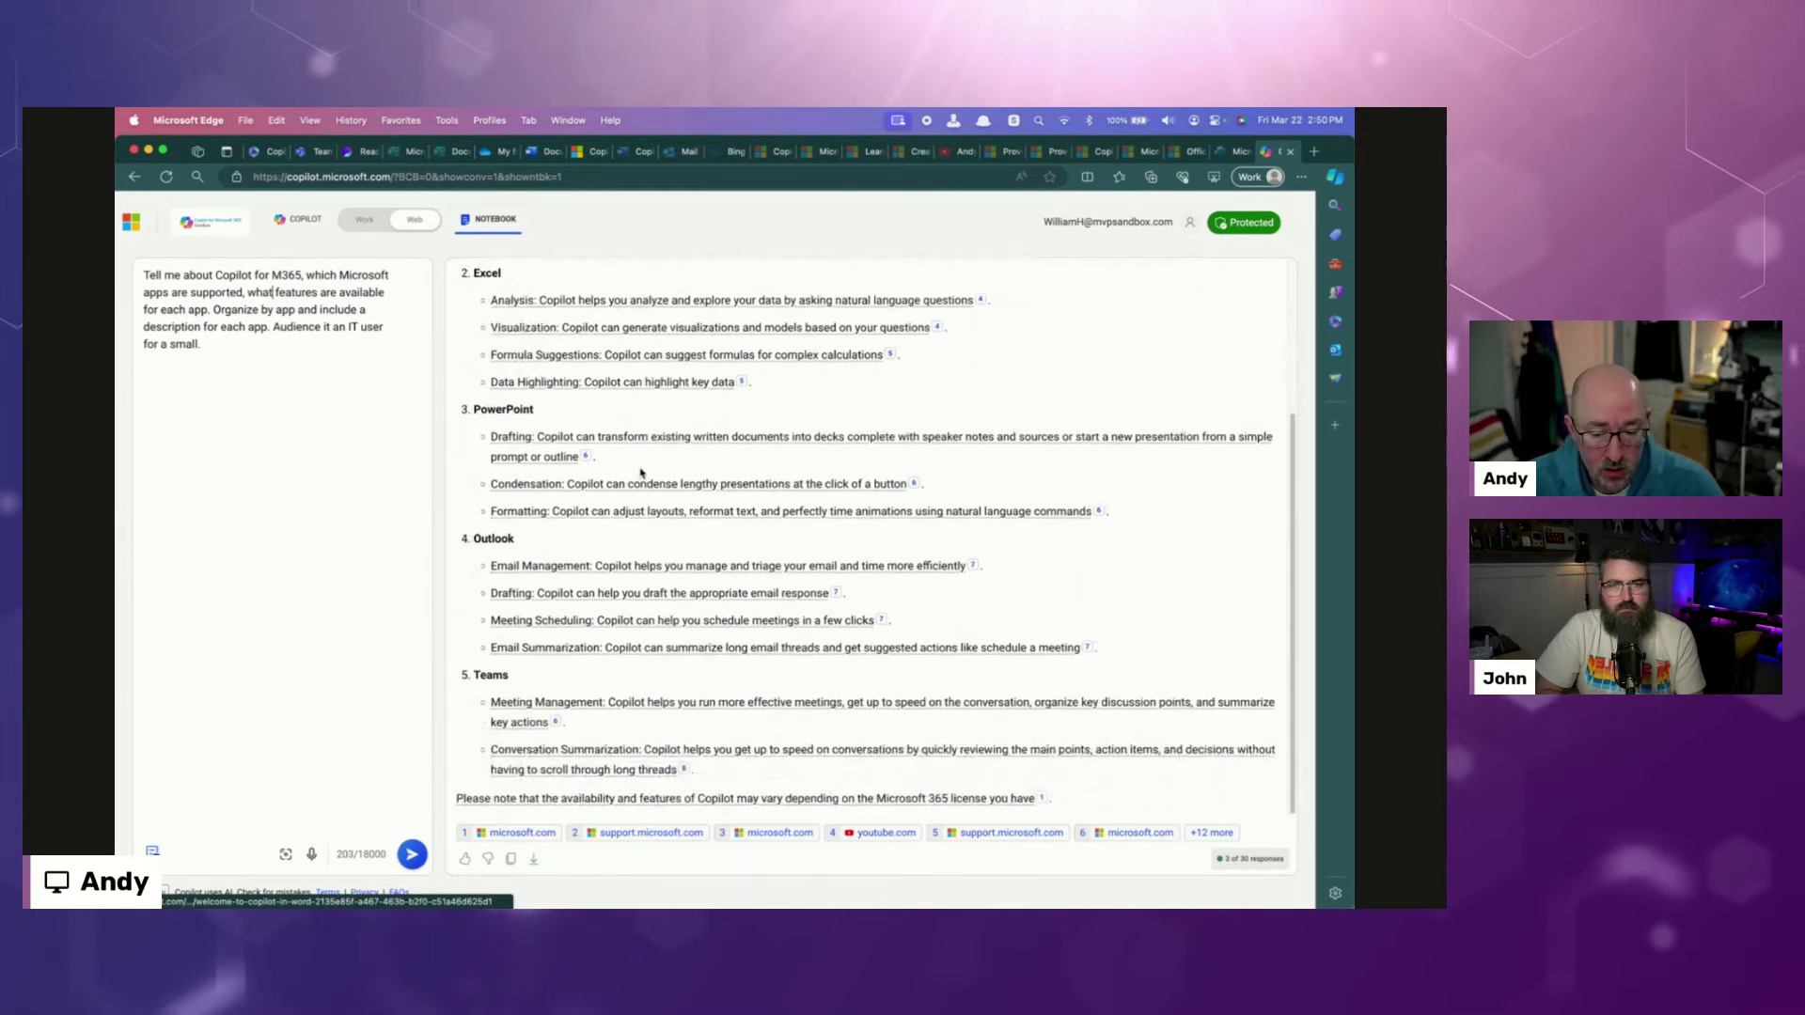
scroll(755, 394, up, 5)
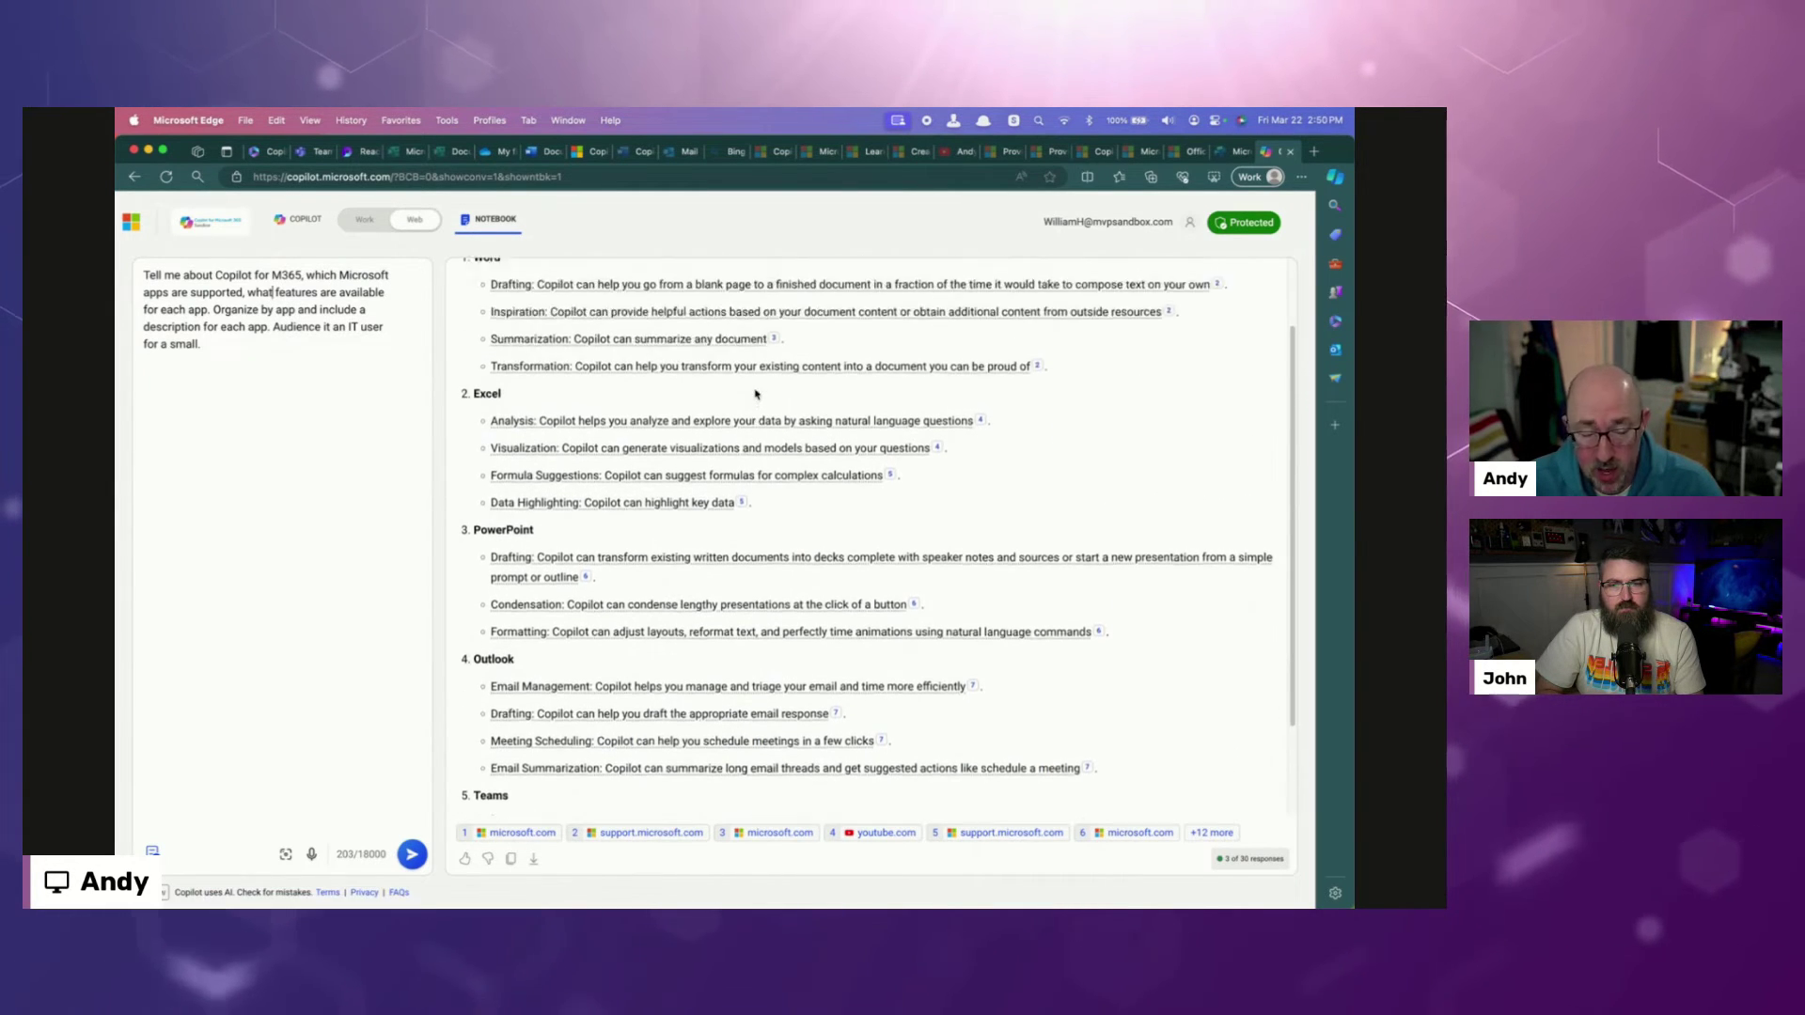
scroll(752, 381, up, 1)
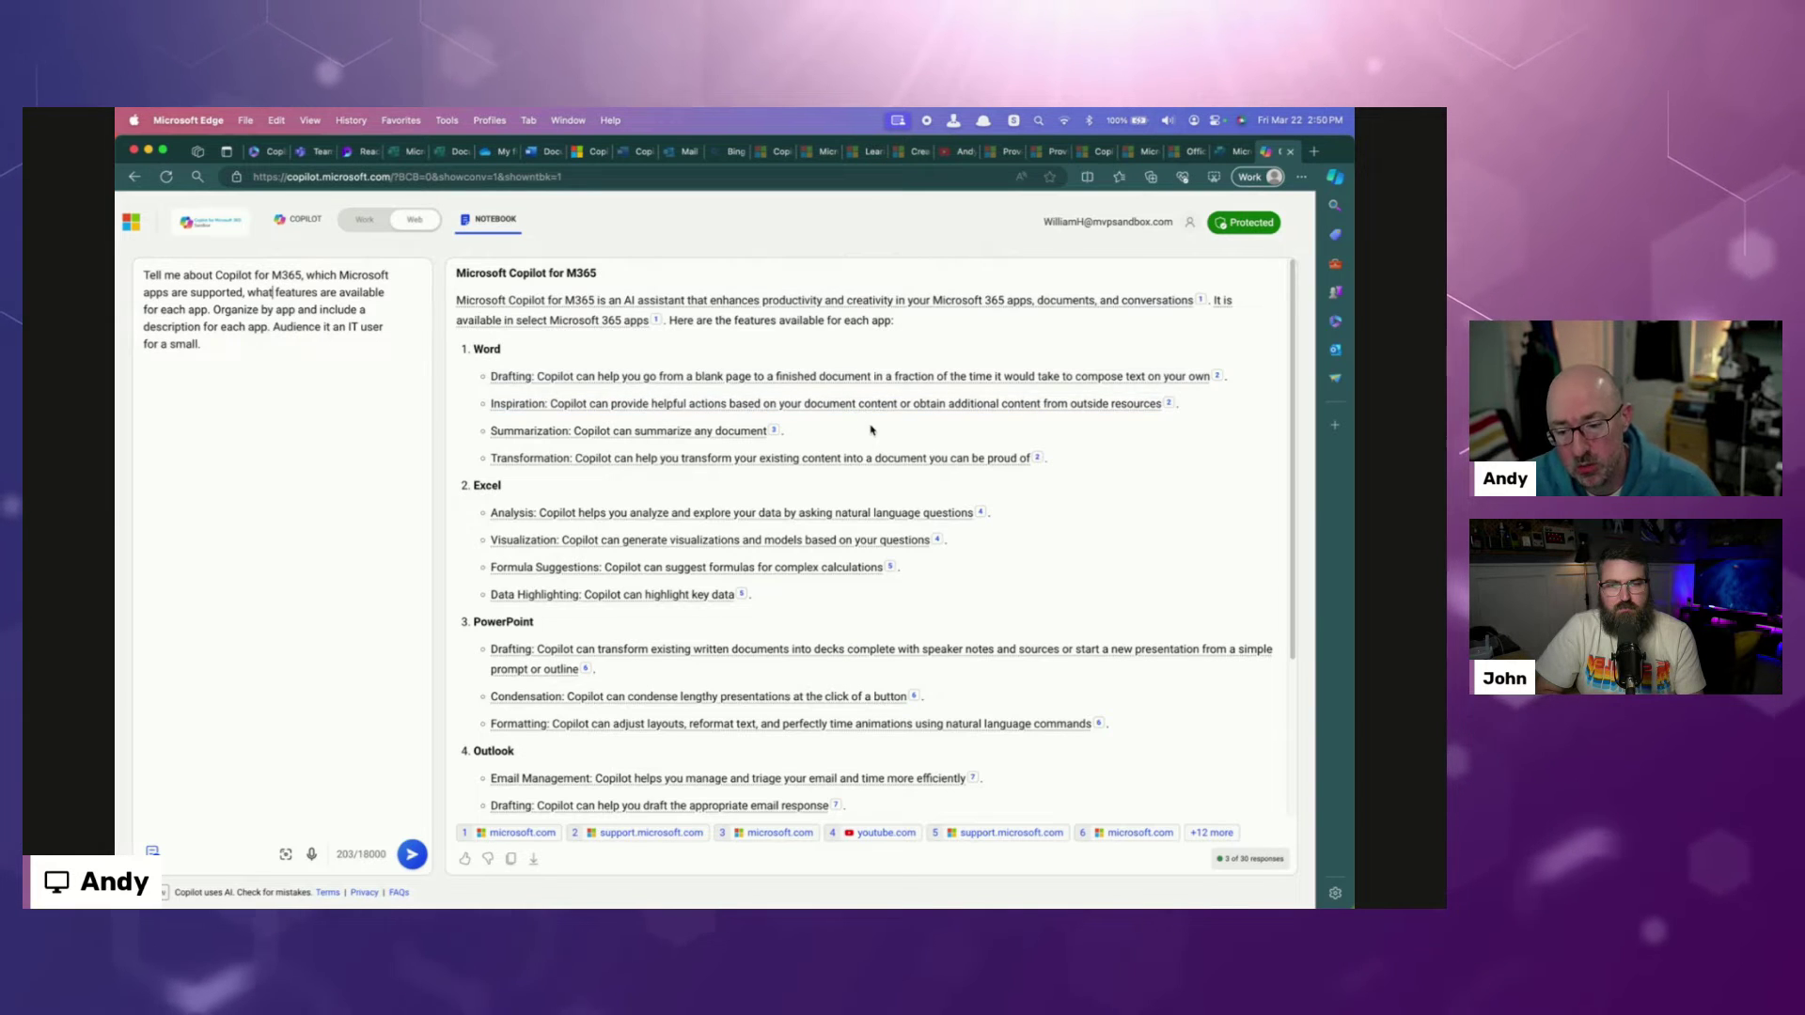
drag(205, 344, 140, 279)
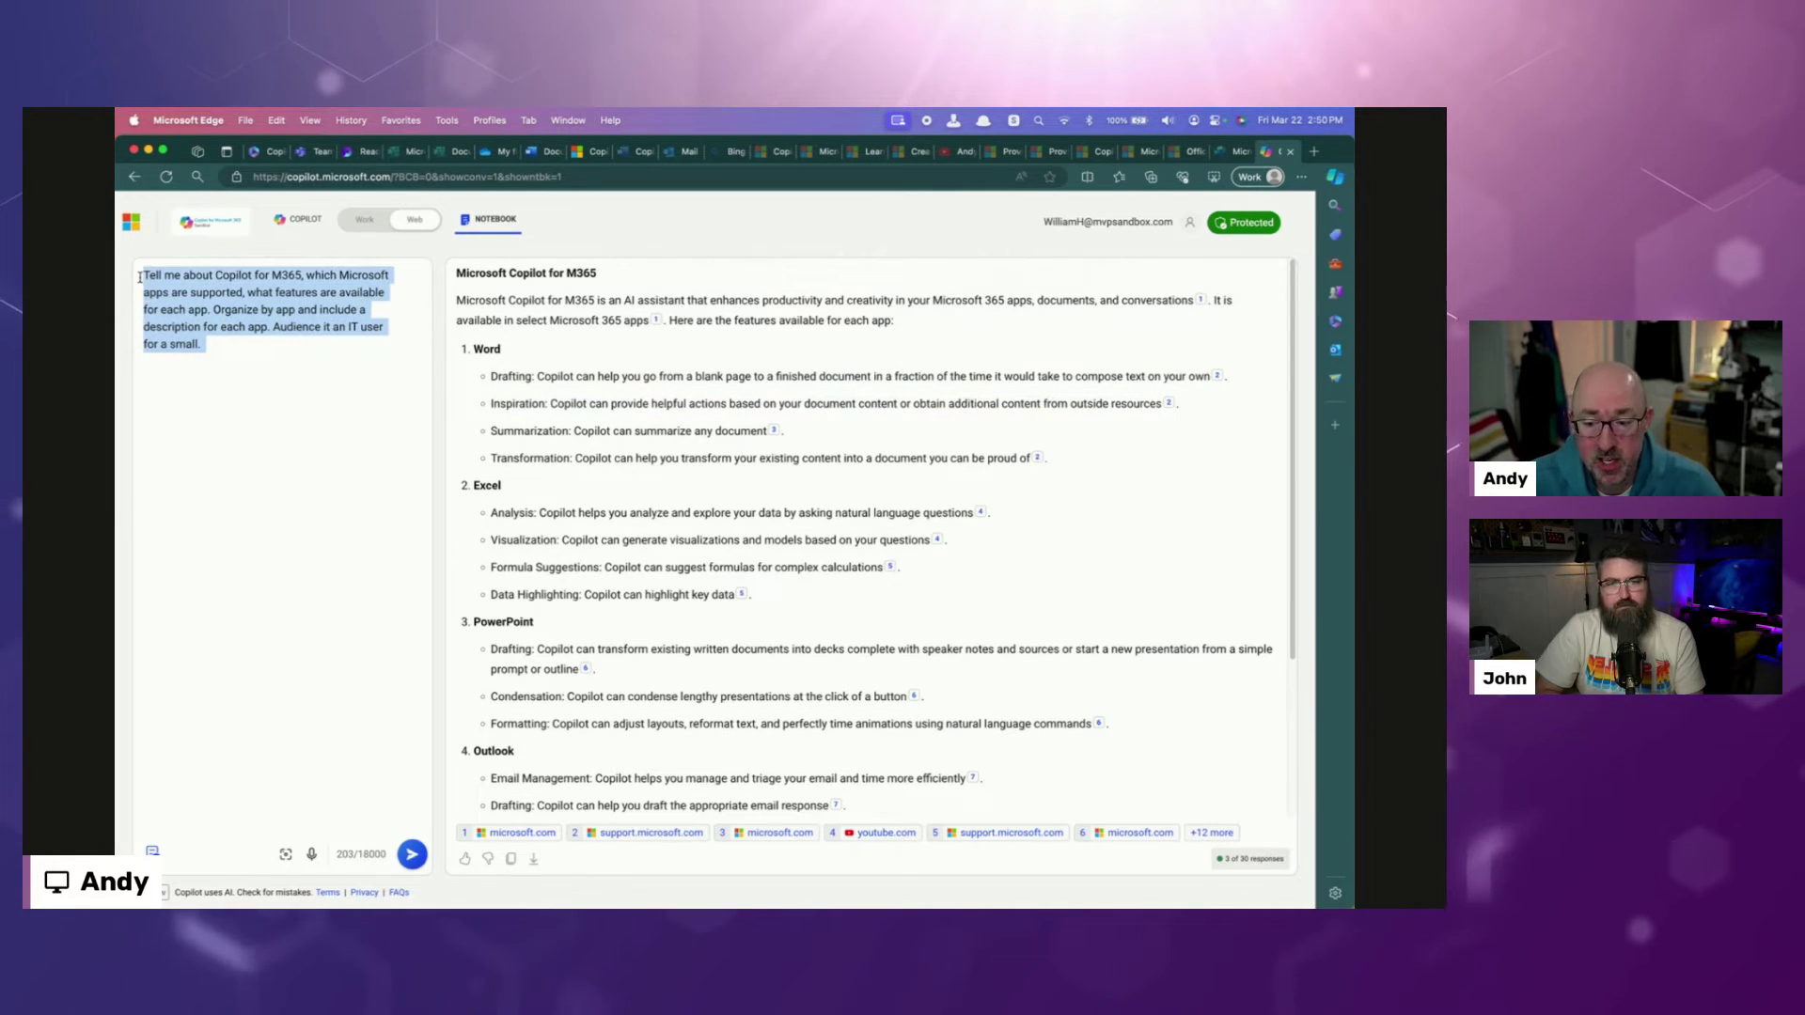
right_click(166, 281)
click(239, 429)
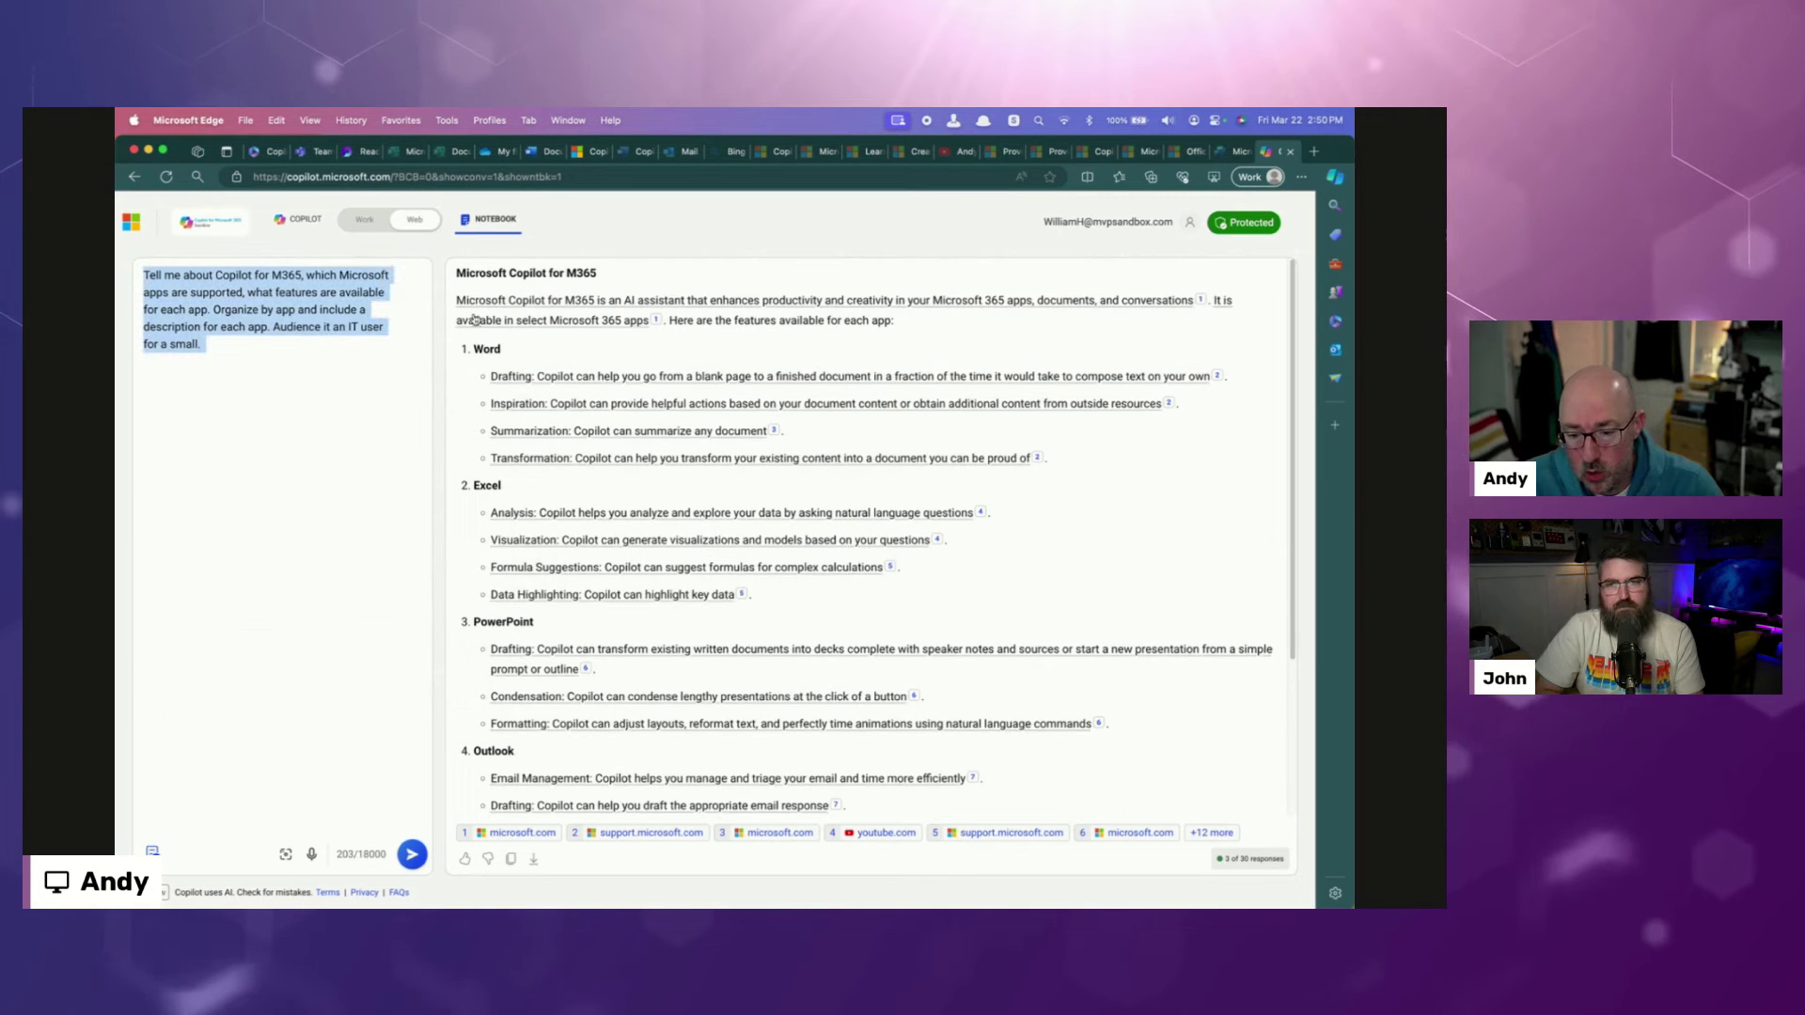
click(445, 326)
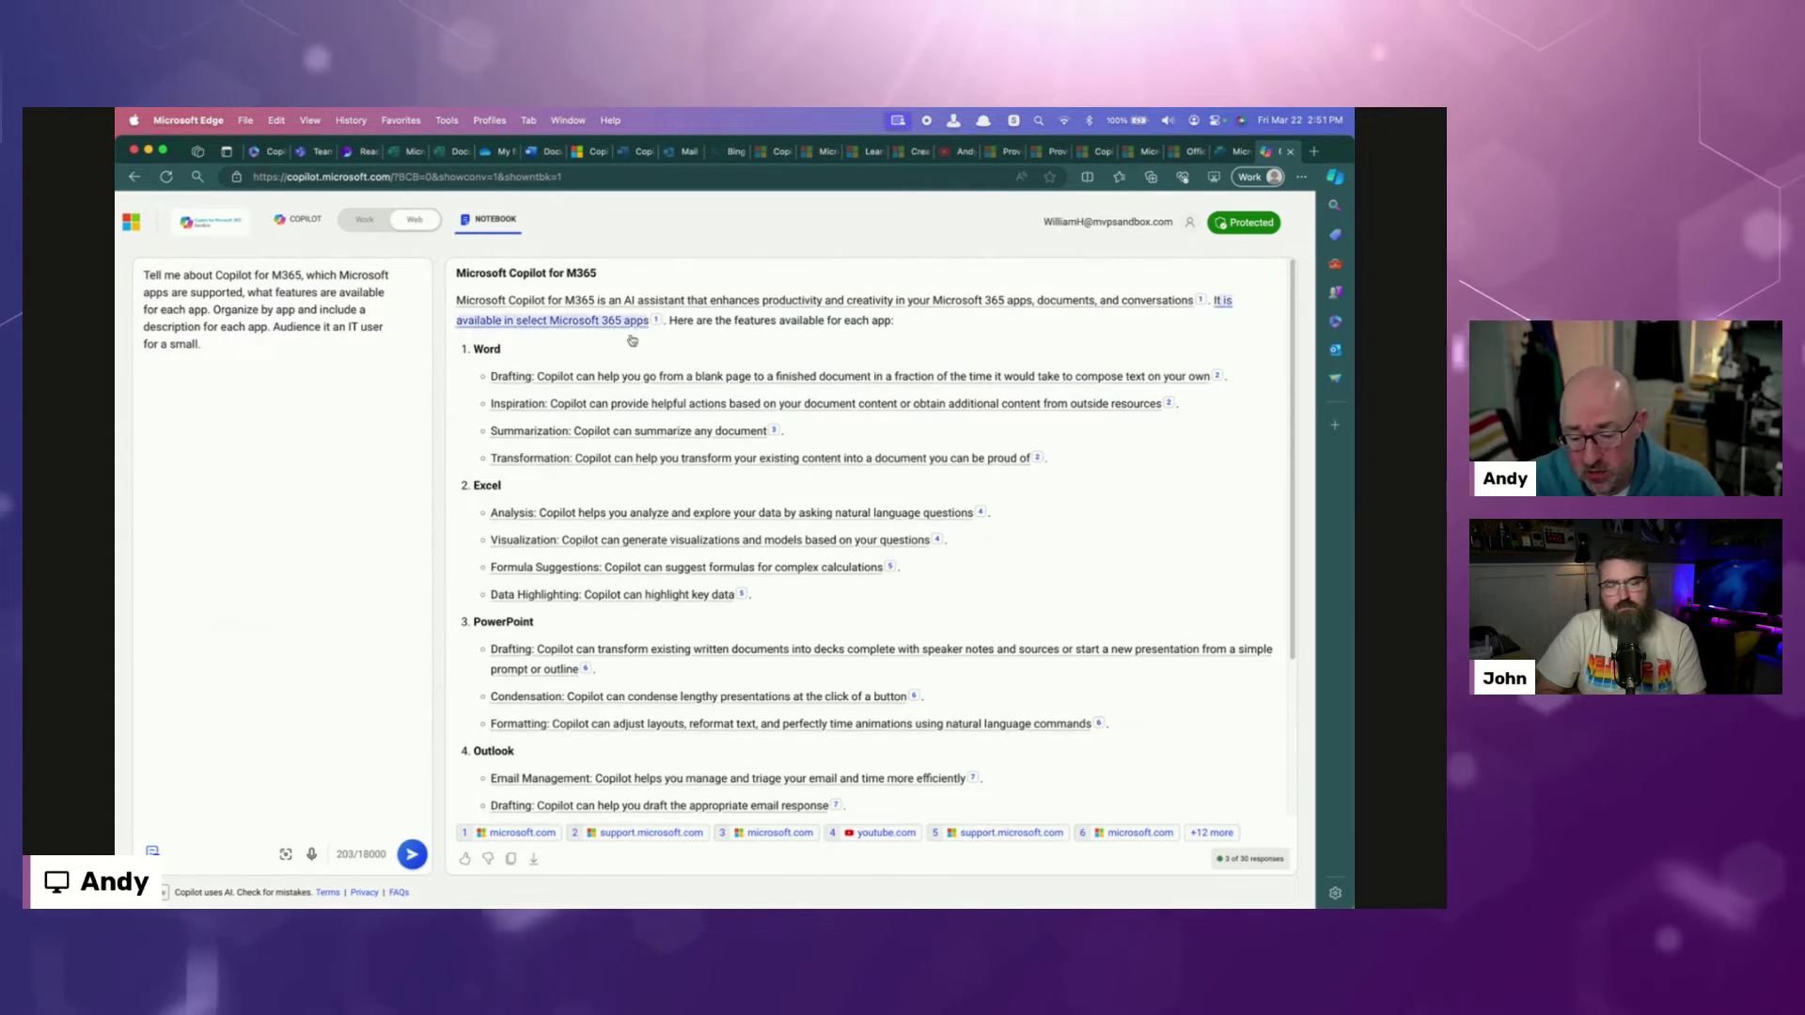
mouse_move(550, 388)
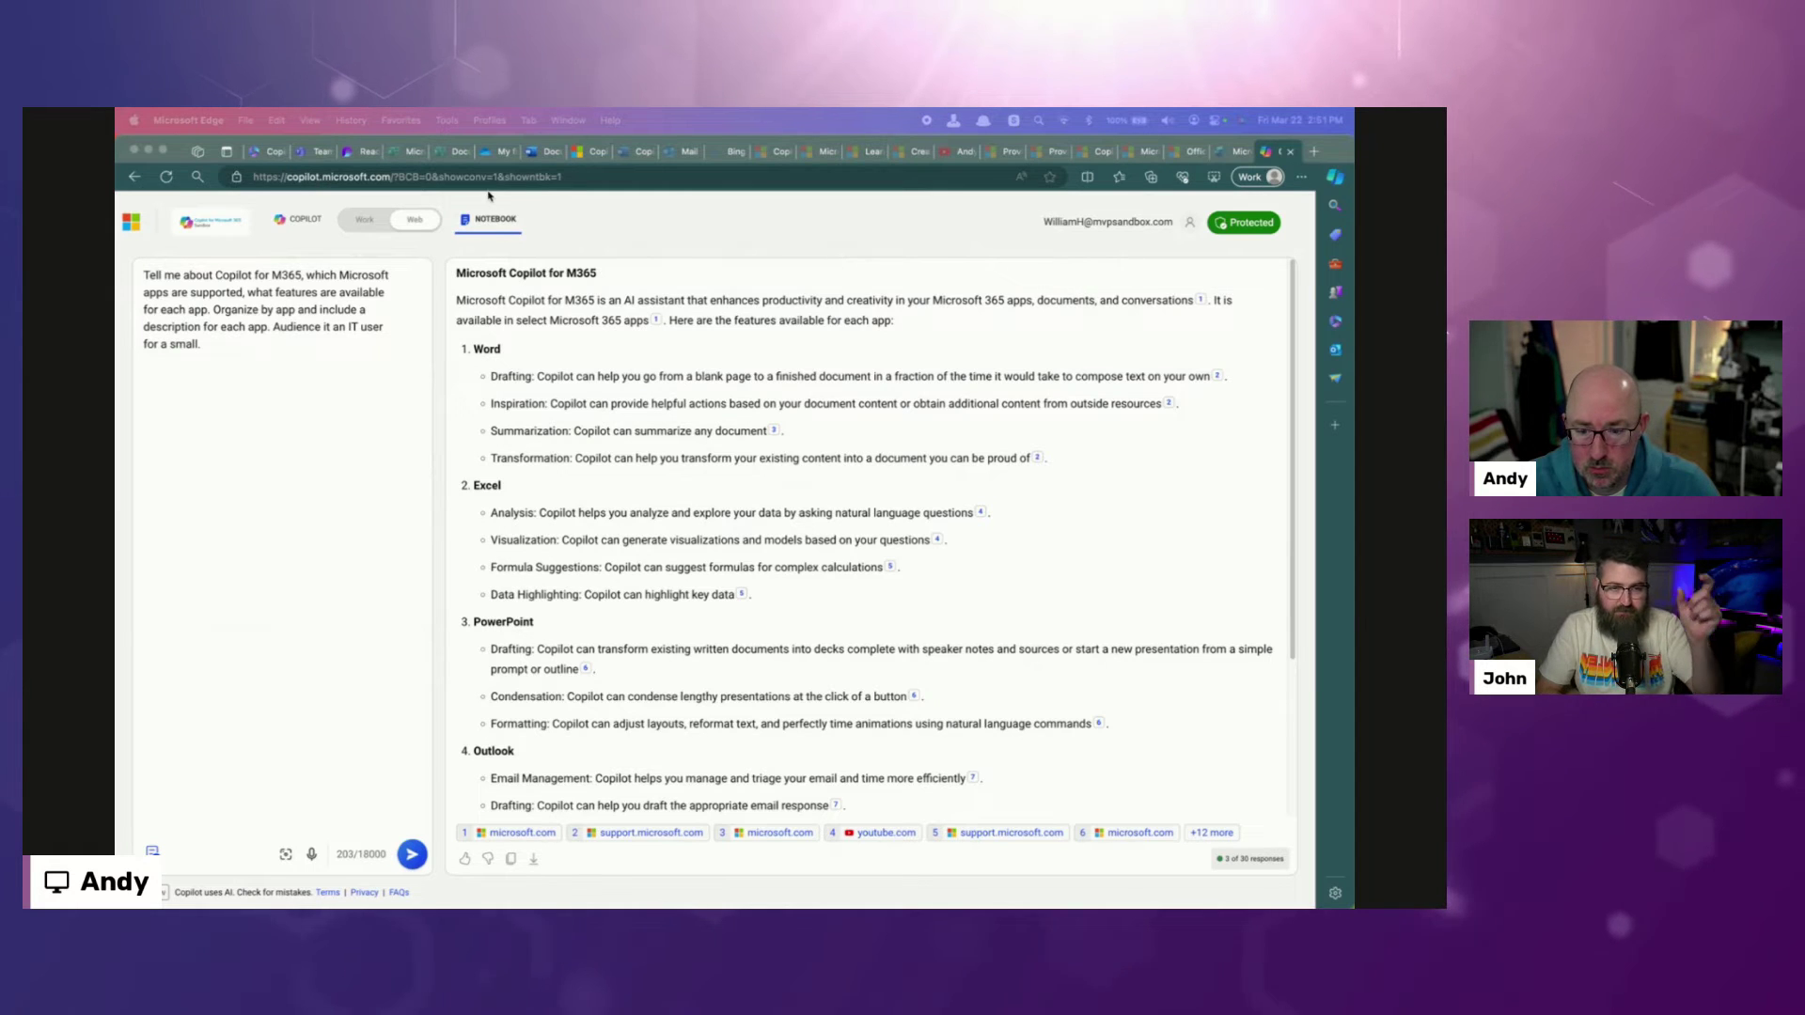
Step: Visit the Copilot Lab prompts tab, then return to the Notebook's M365 answer
click(580, 152)
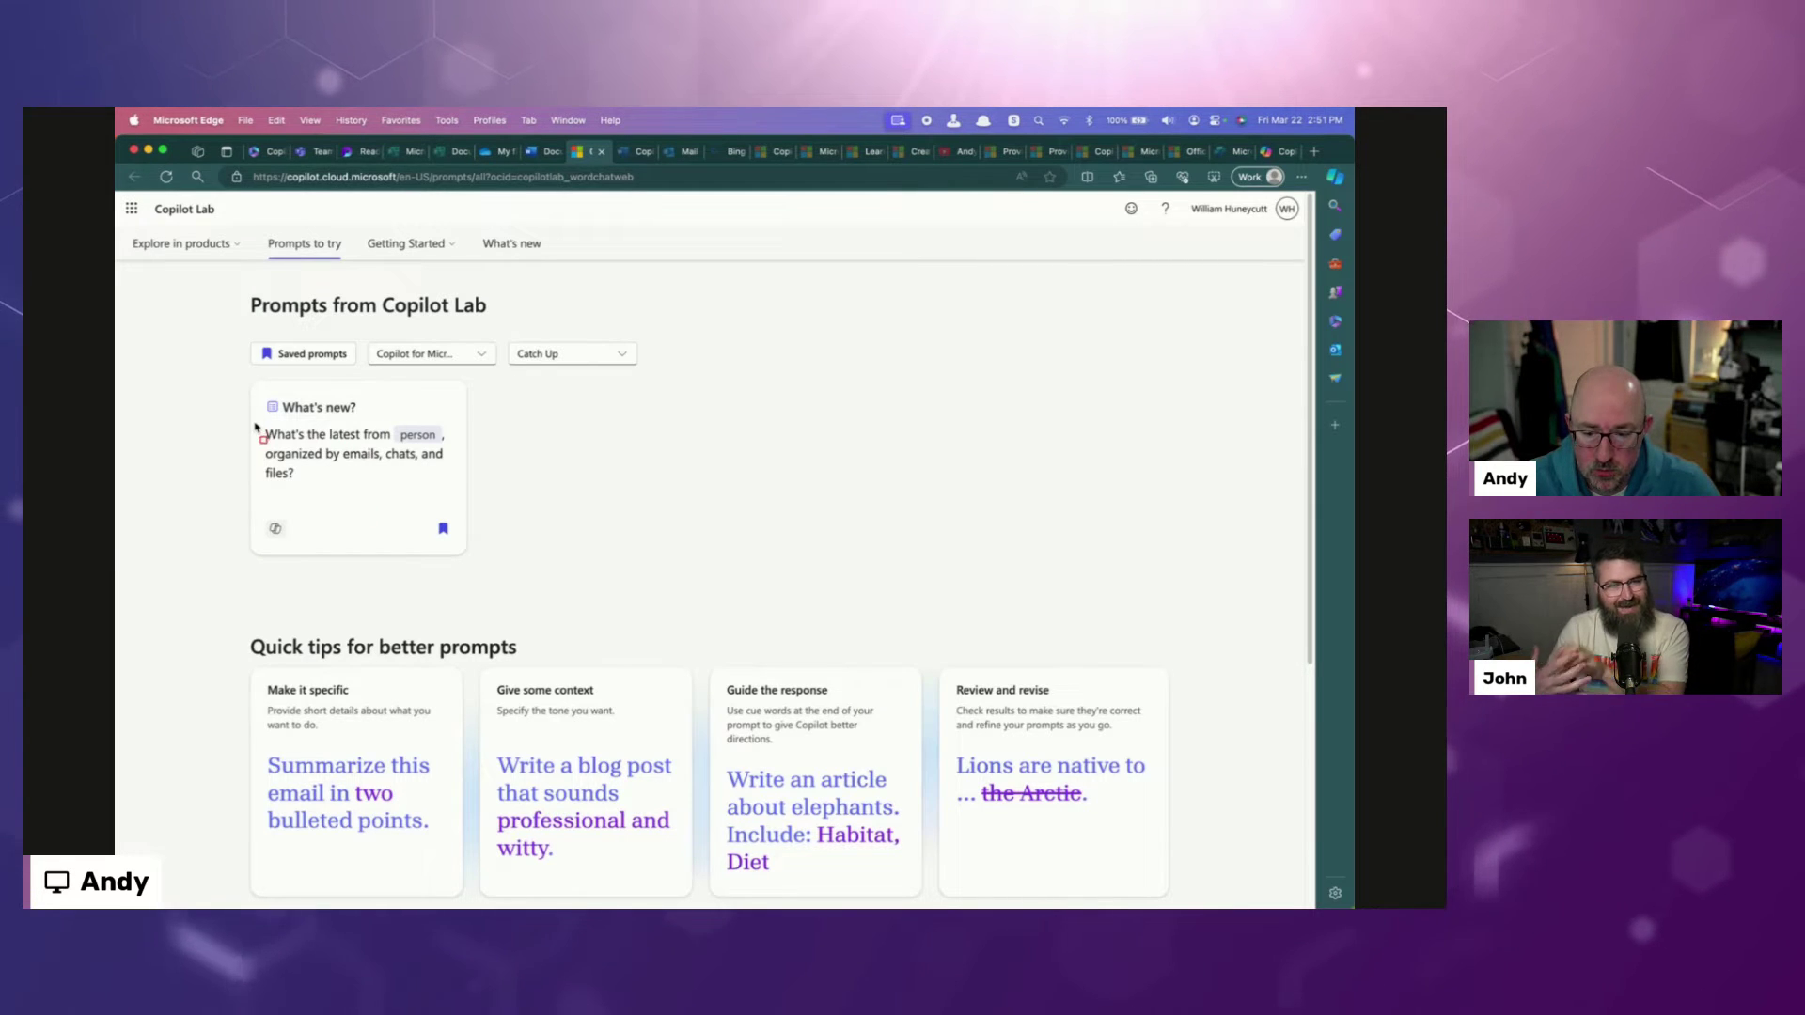
mouse_move(256, 427)
mouse_down()
mouse_move(350, 437)
mouse_move(459, 496)
mouse_up()
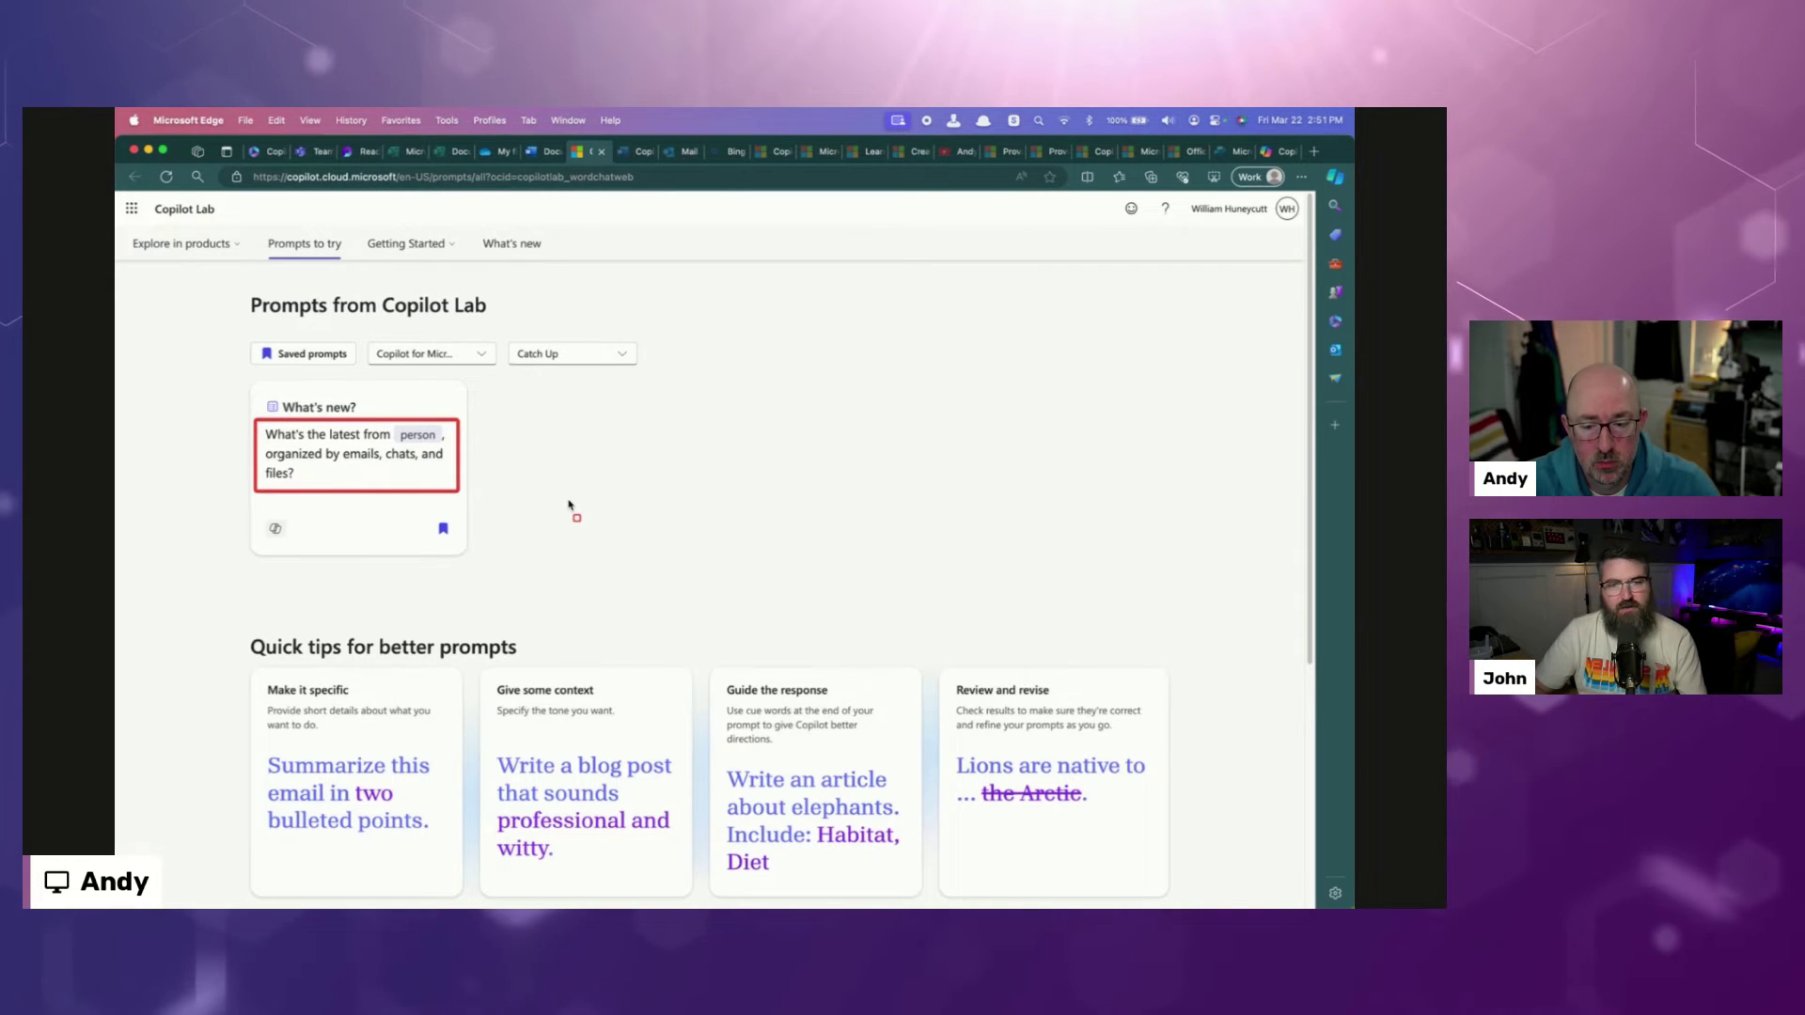
key(Escape)
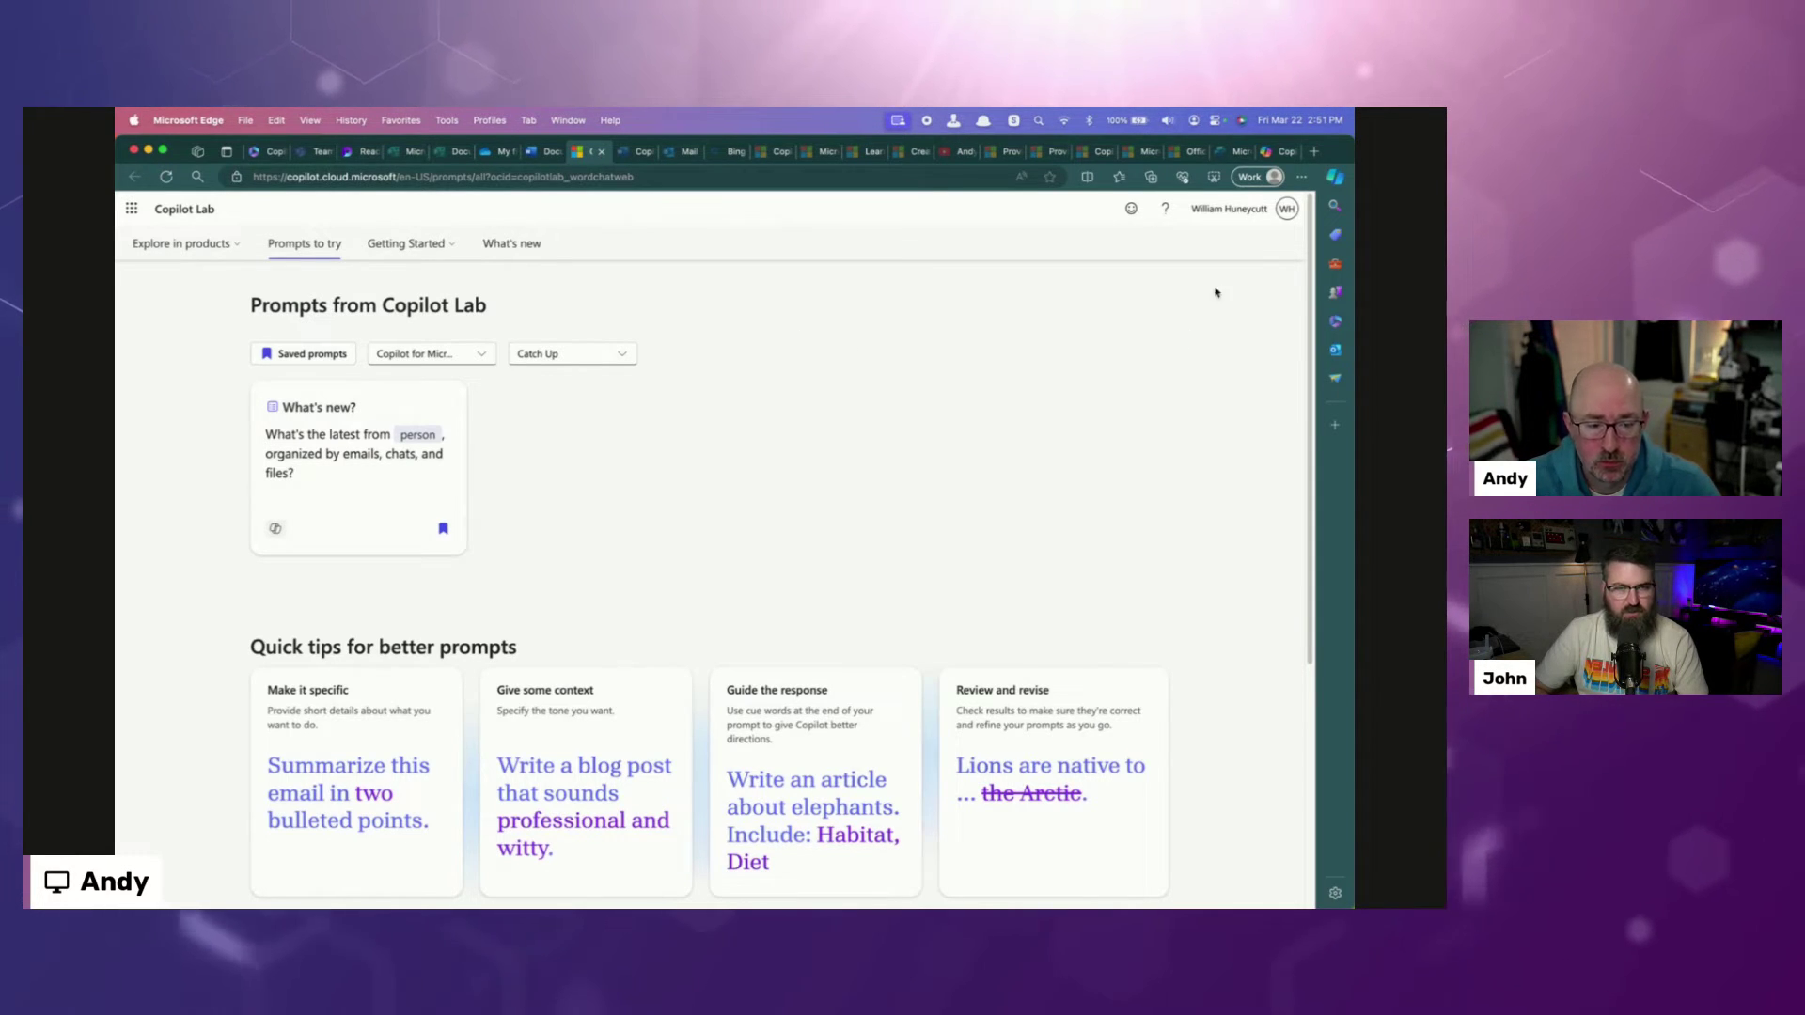
click(1271, 153)
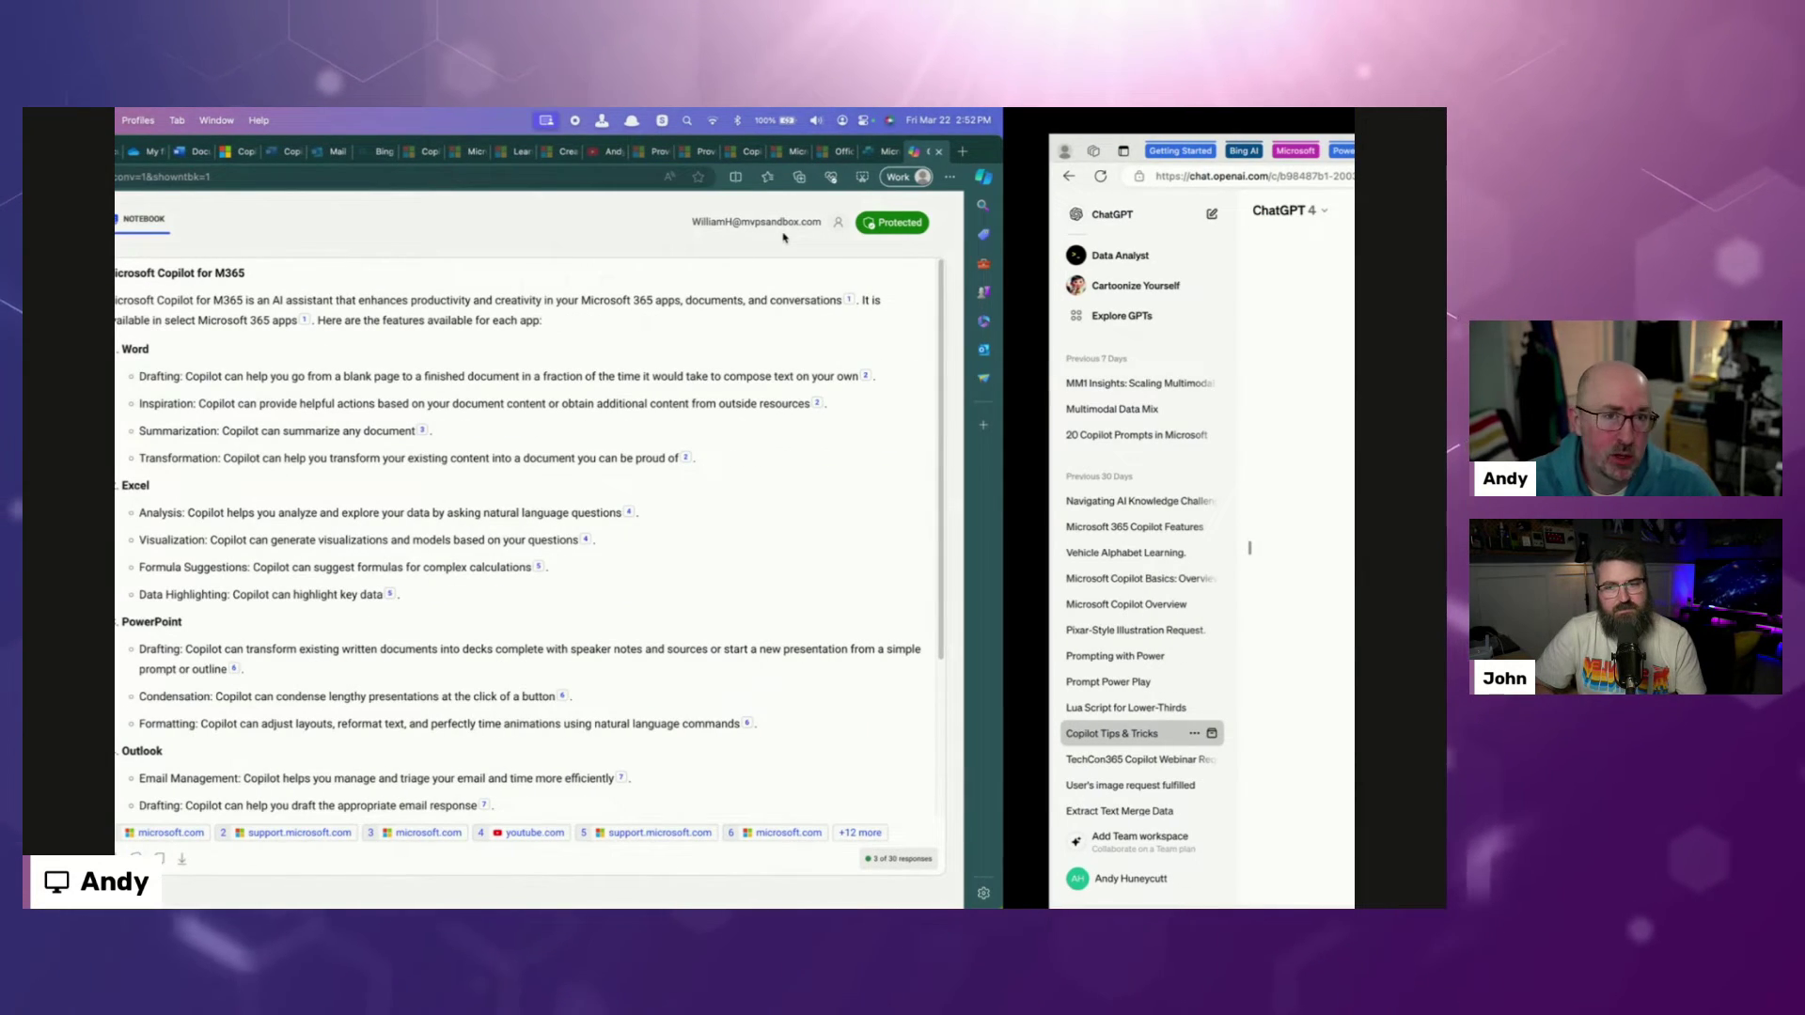
Step: Bring the ChatGPT window forward and take it out of full screen
key(ctrl+Right)
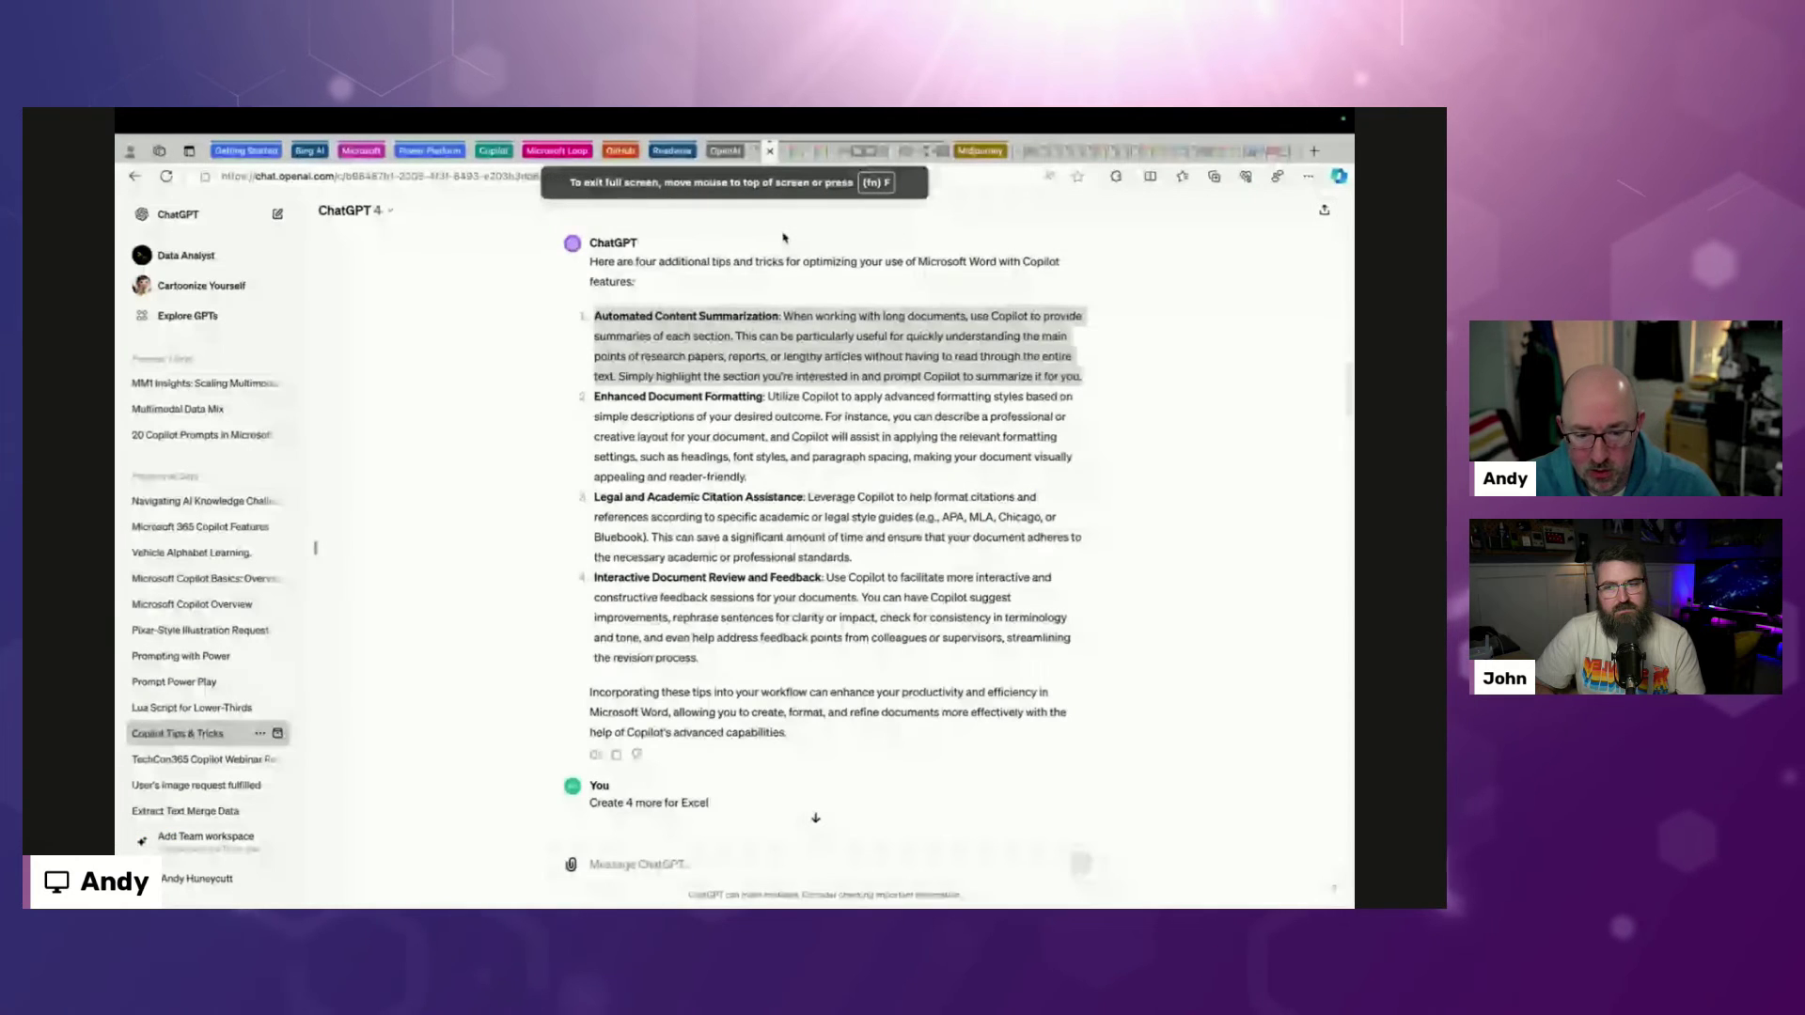
key(super+l)
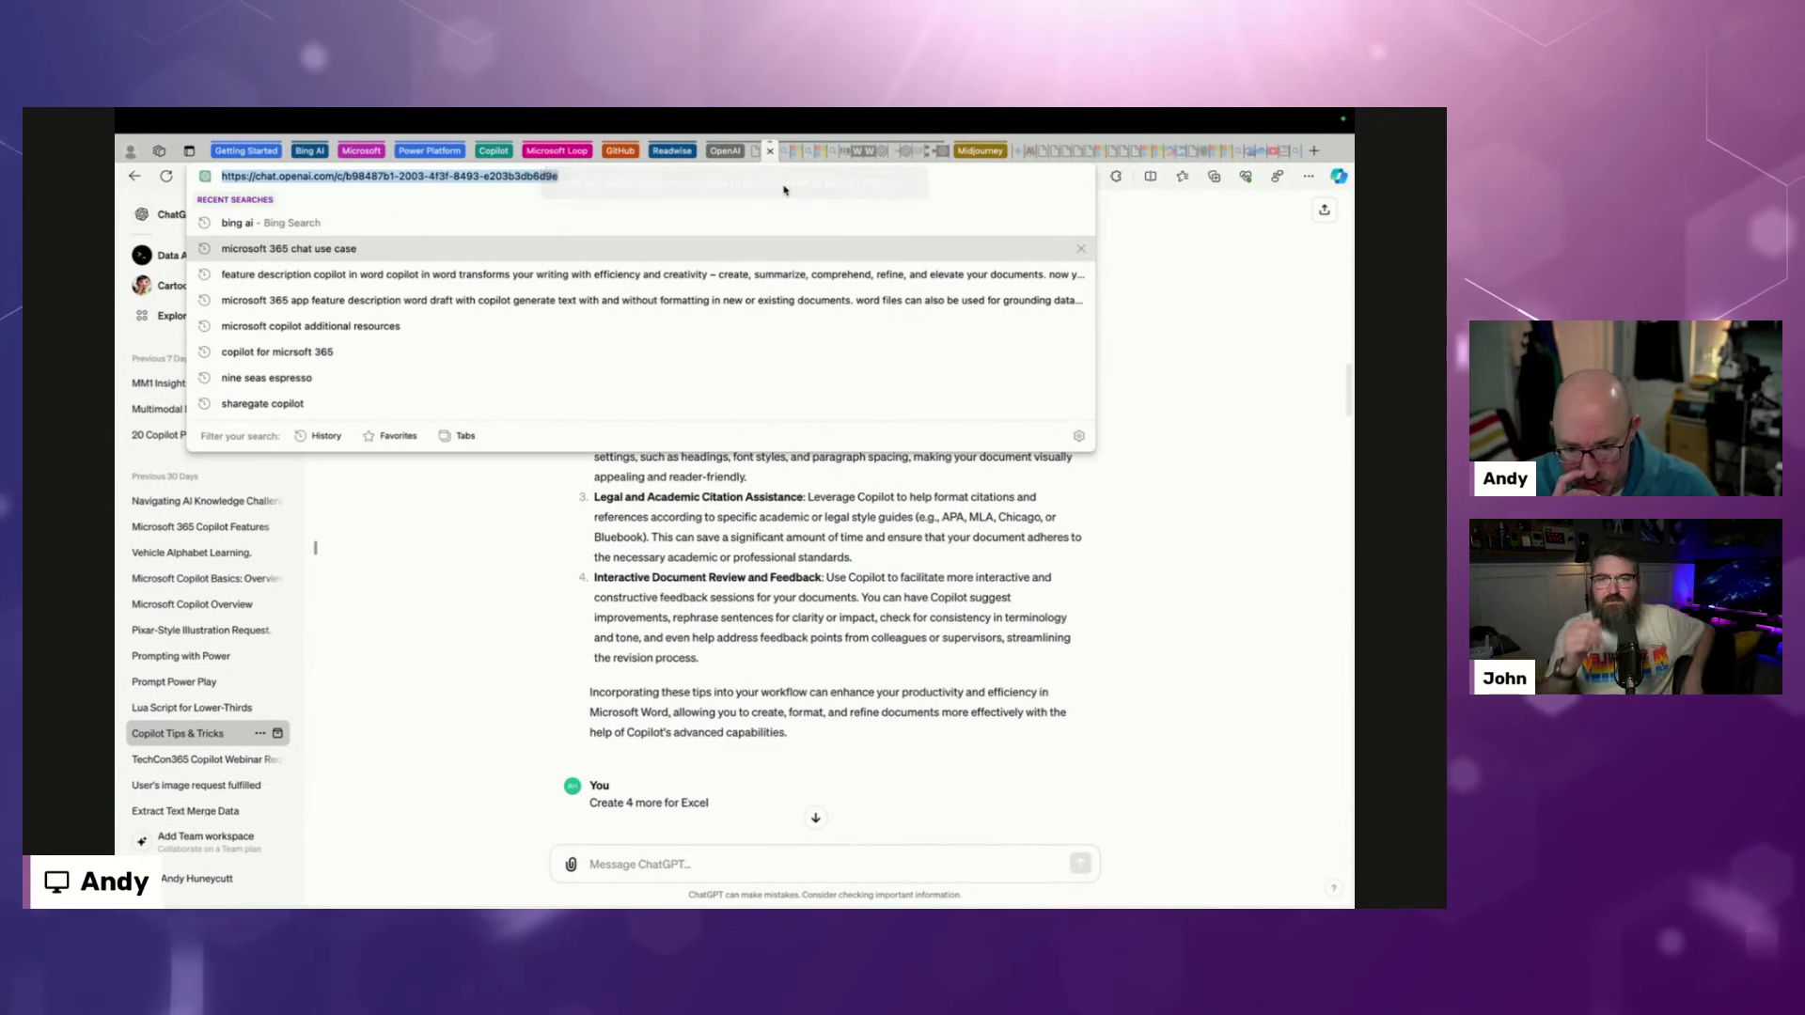
click(1168, 282)
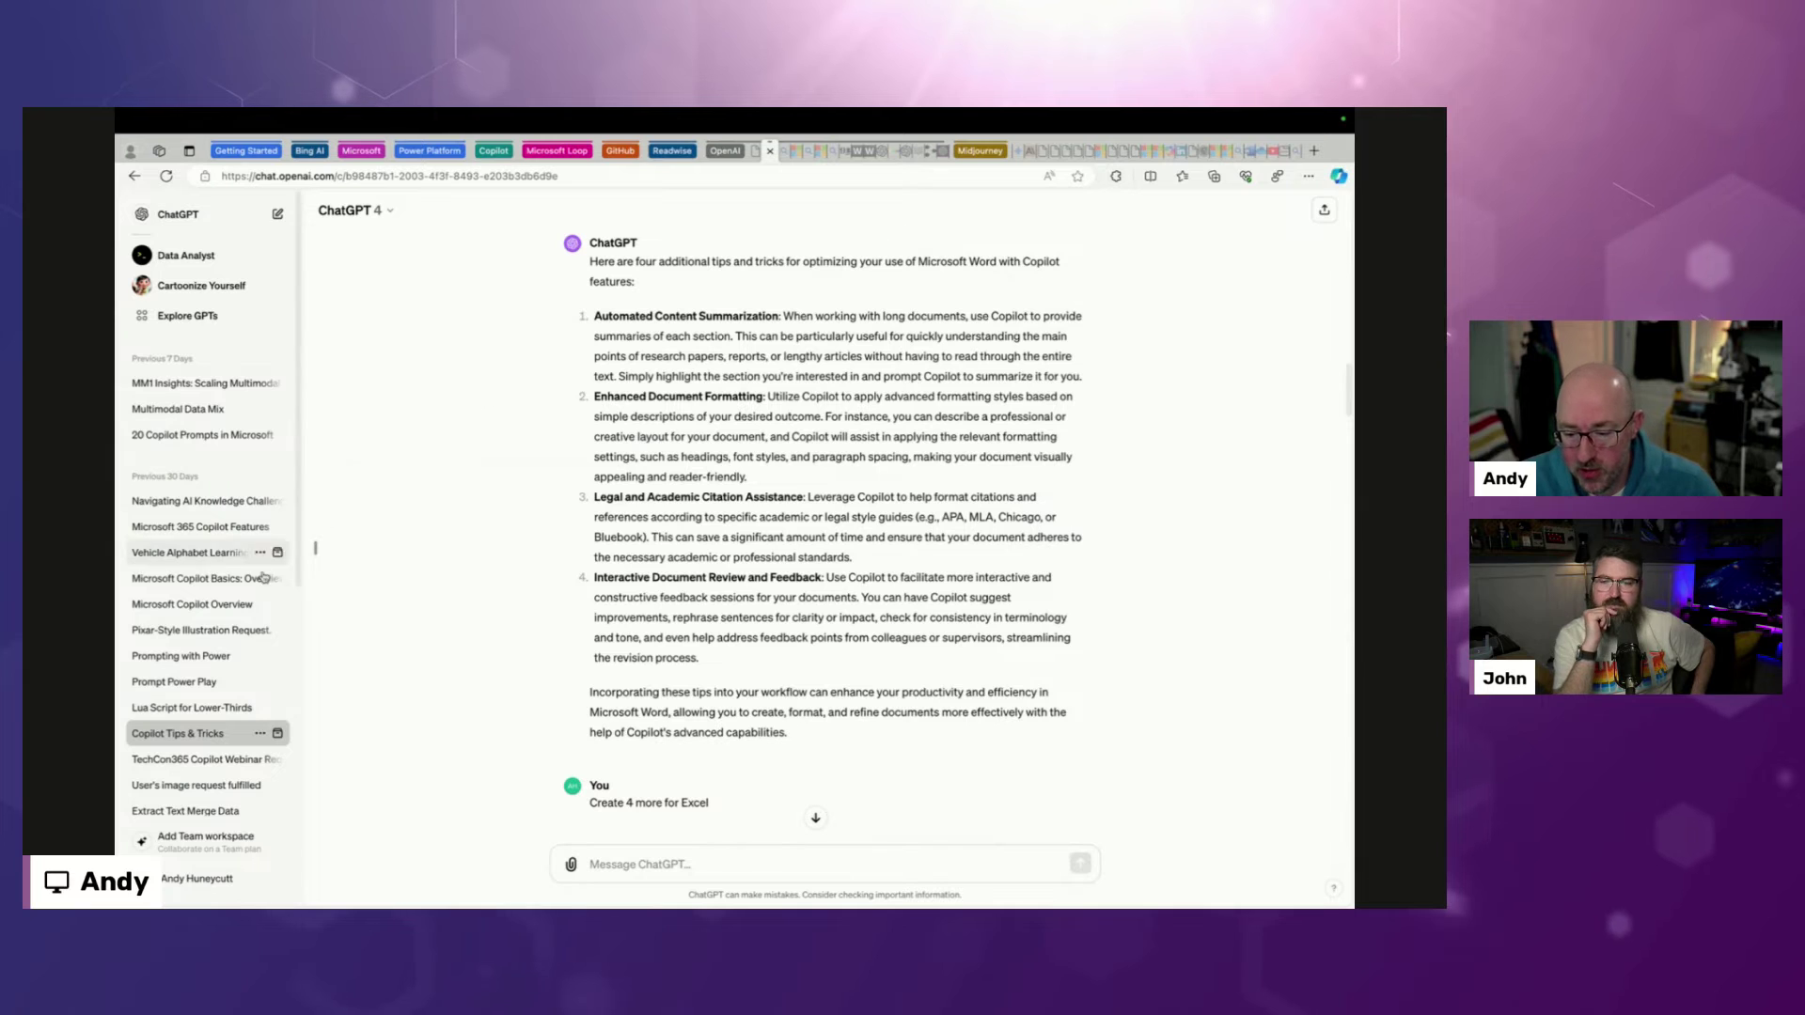
Step: Scroll the ChatGPT sidebar history down to older chats until the xlookup conversation appears
scroll(240, 598, down, 5)
scroll(241, 599, down, 10)
scroll(241, 599, down, 10)
scroll(223, 626, down, 10)
scroll(223, 625, down, 10)
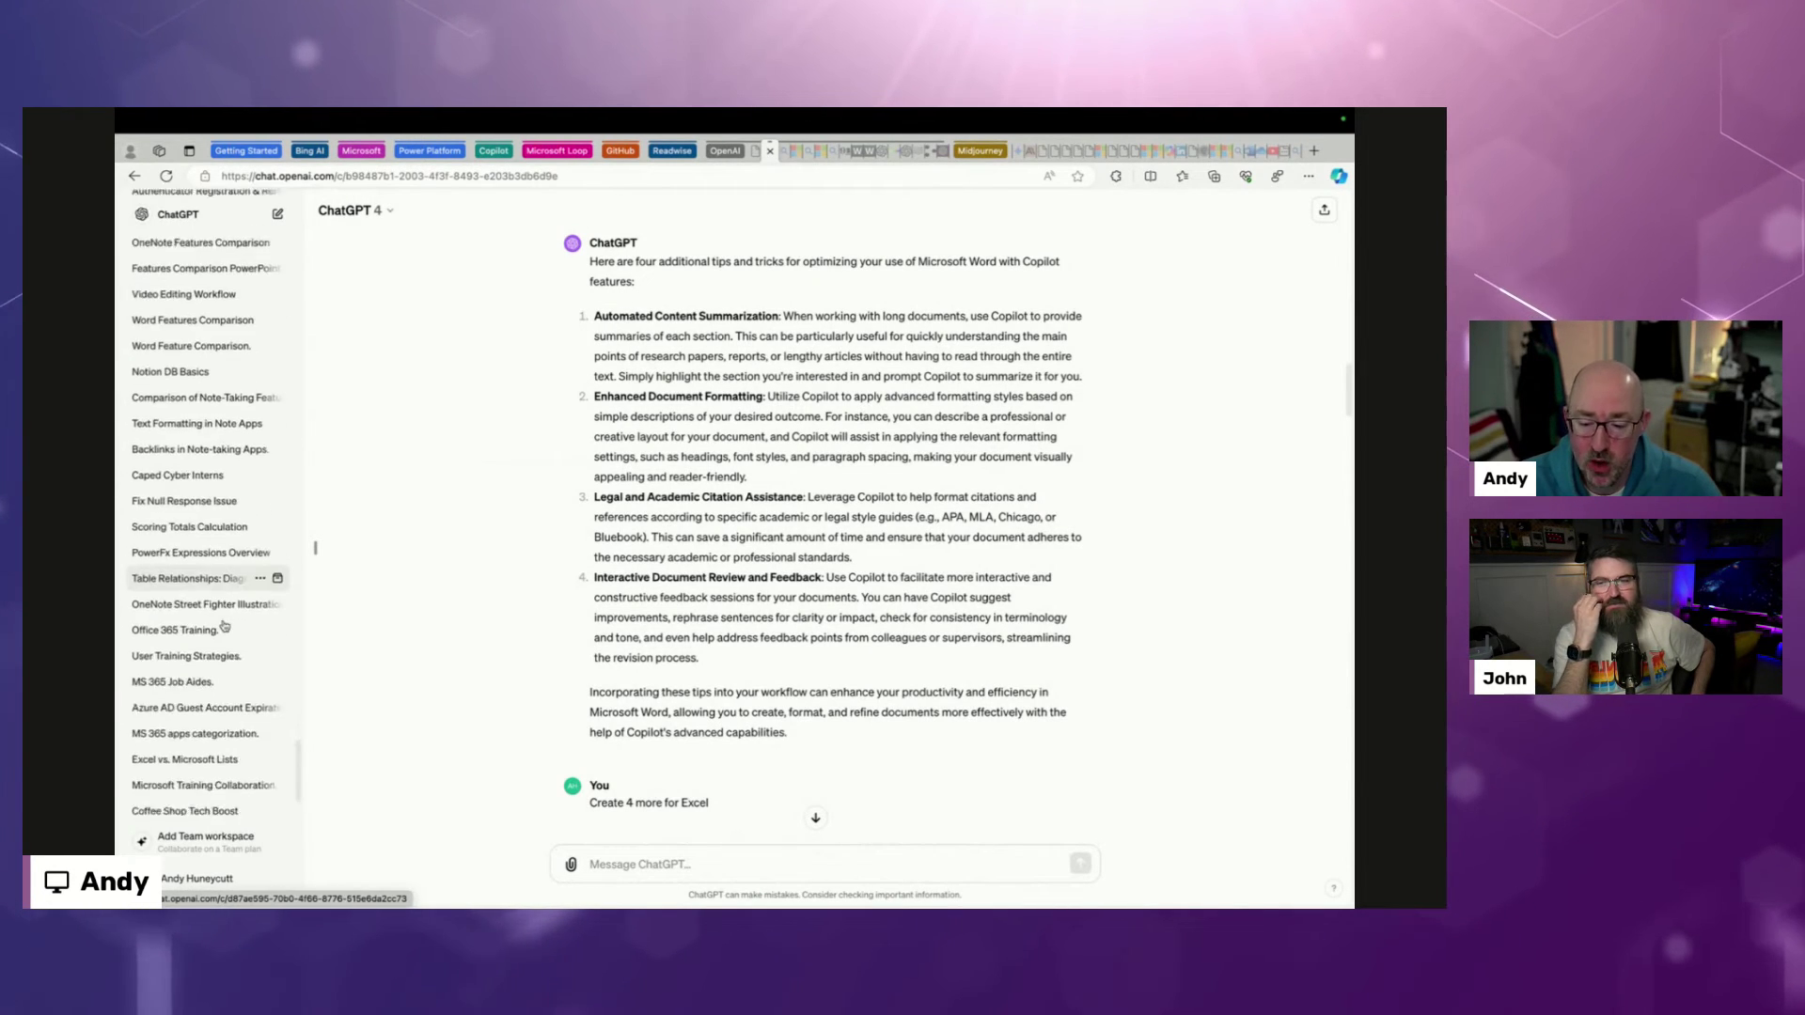
scroll(224, 626, down, 10)
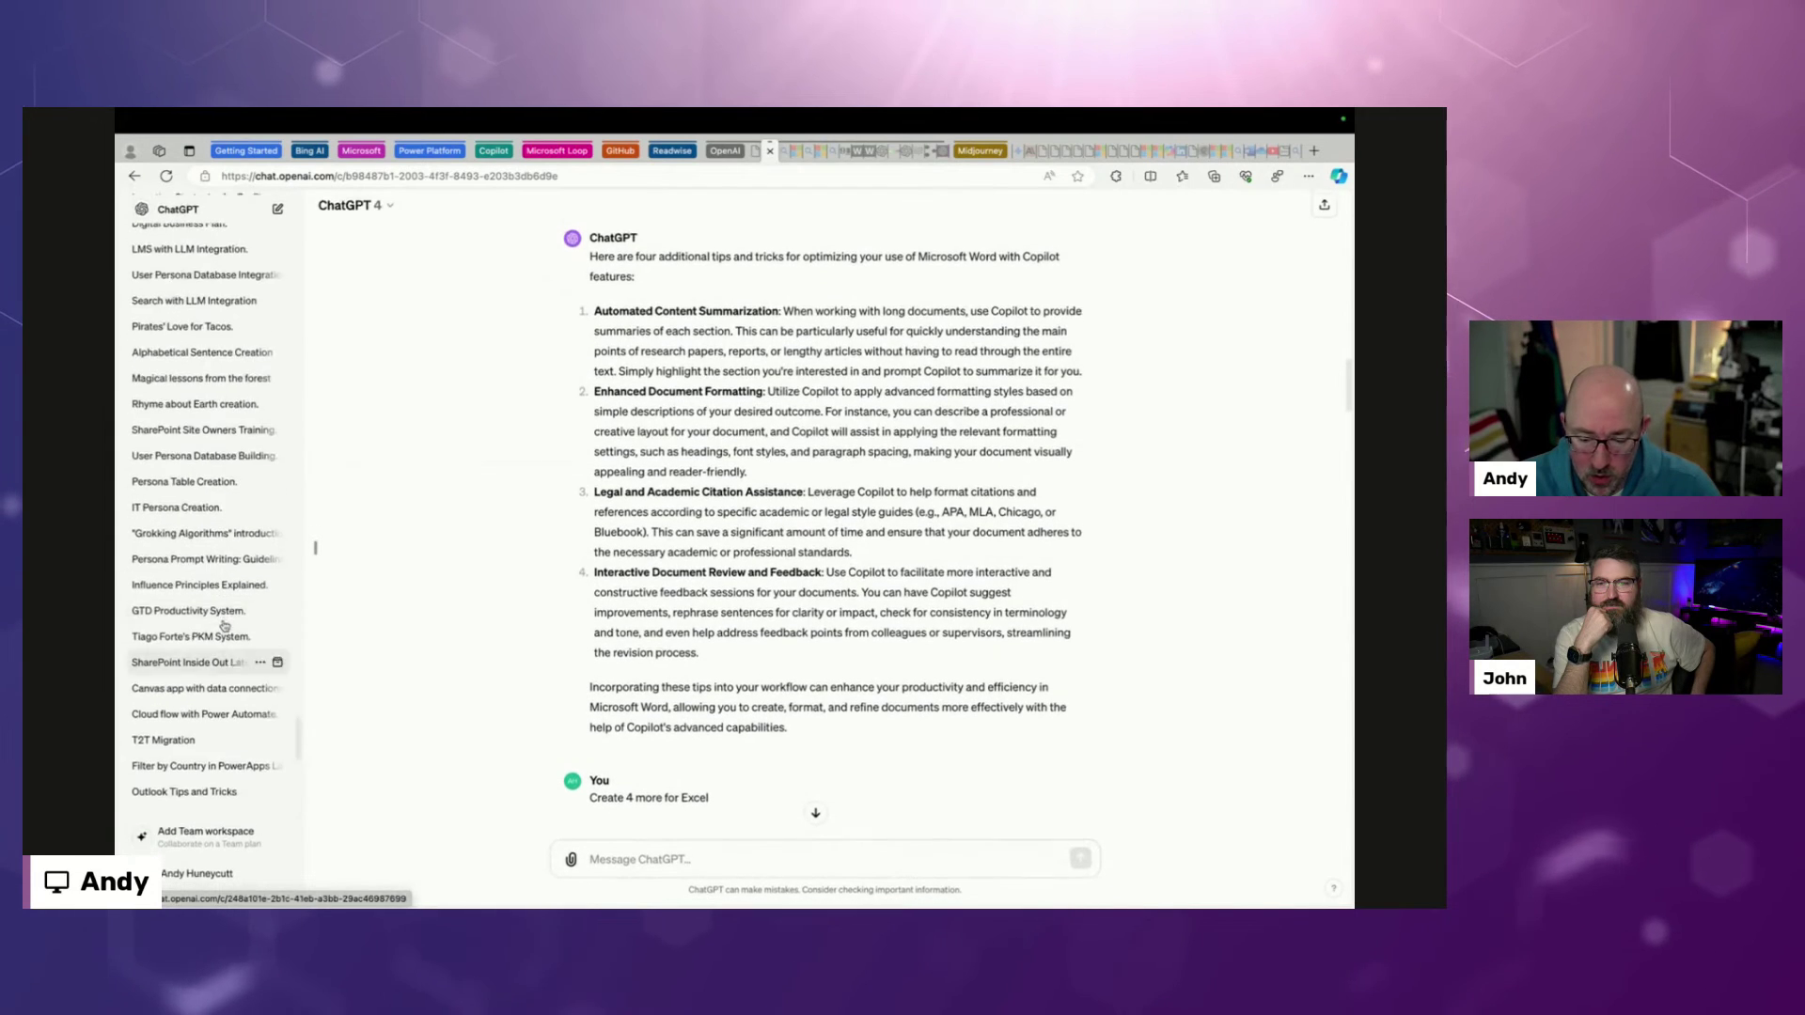
scroll(224, 626, down, 10)
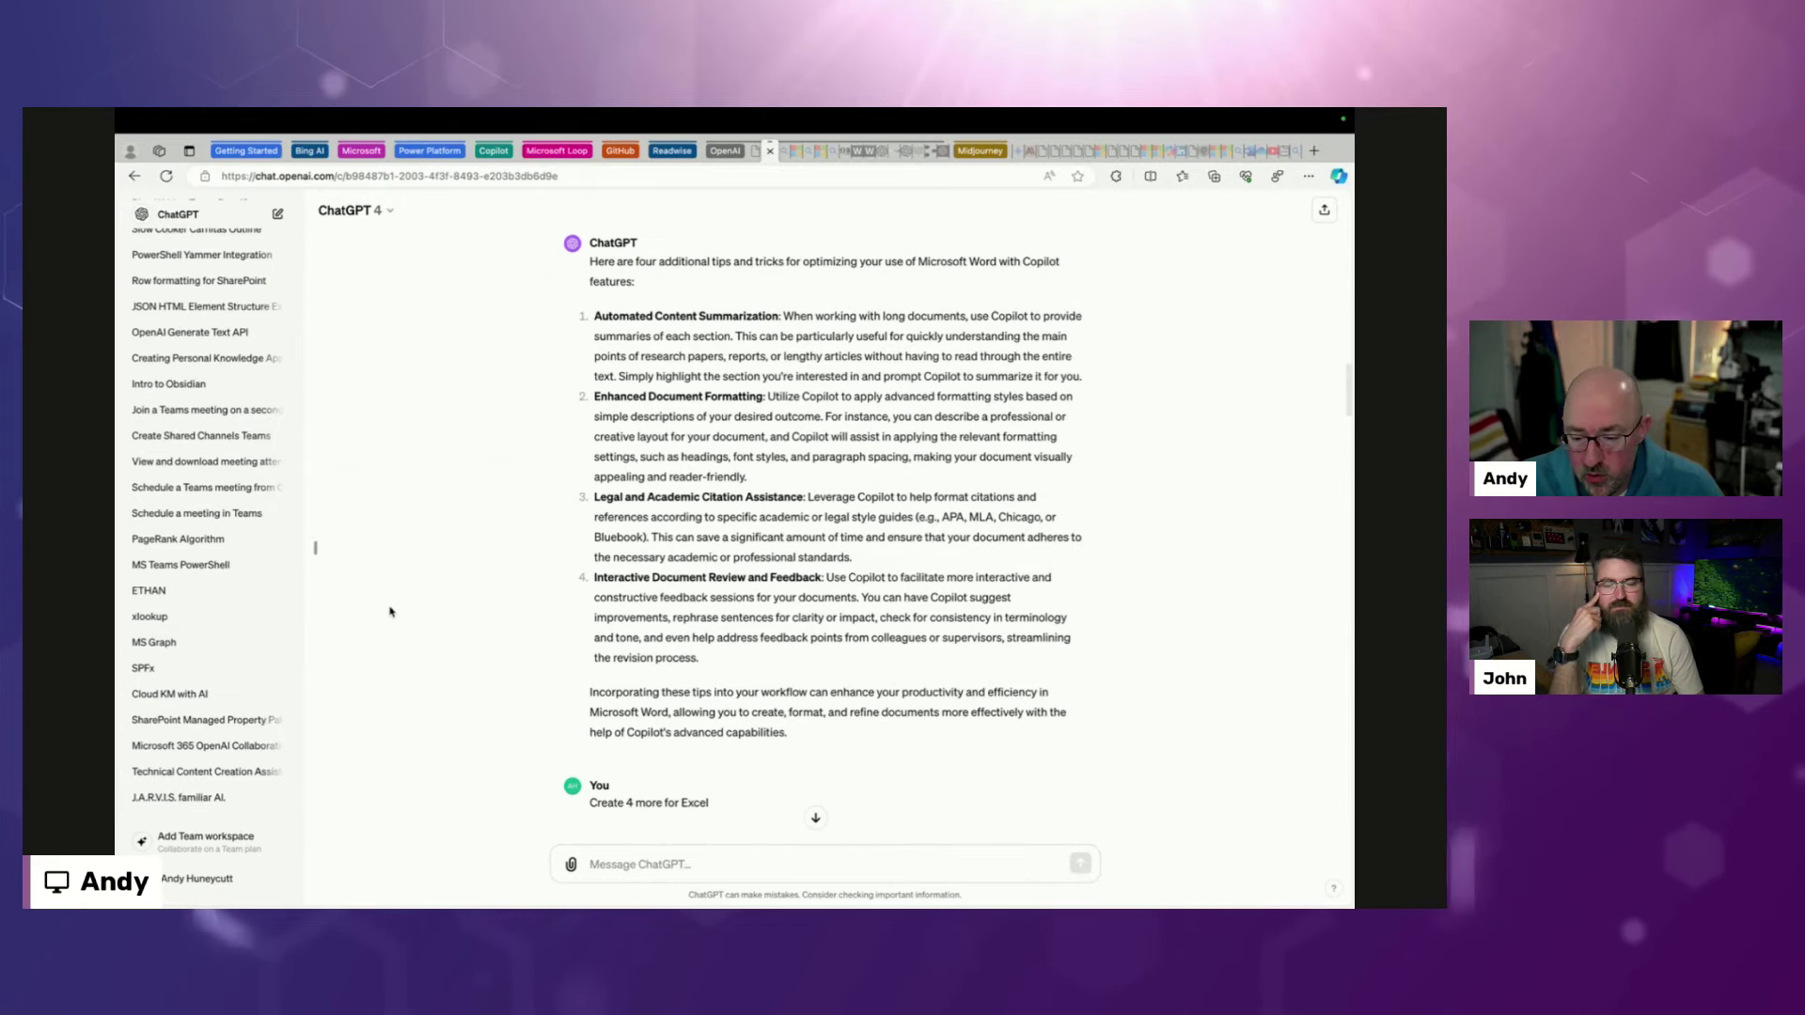
Step: Open the xlookup chat, highlight the 'Explain Excel xlookup' and cross-sheet questions, then return to Copilot
click(188, 616)
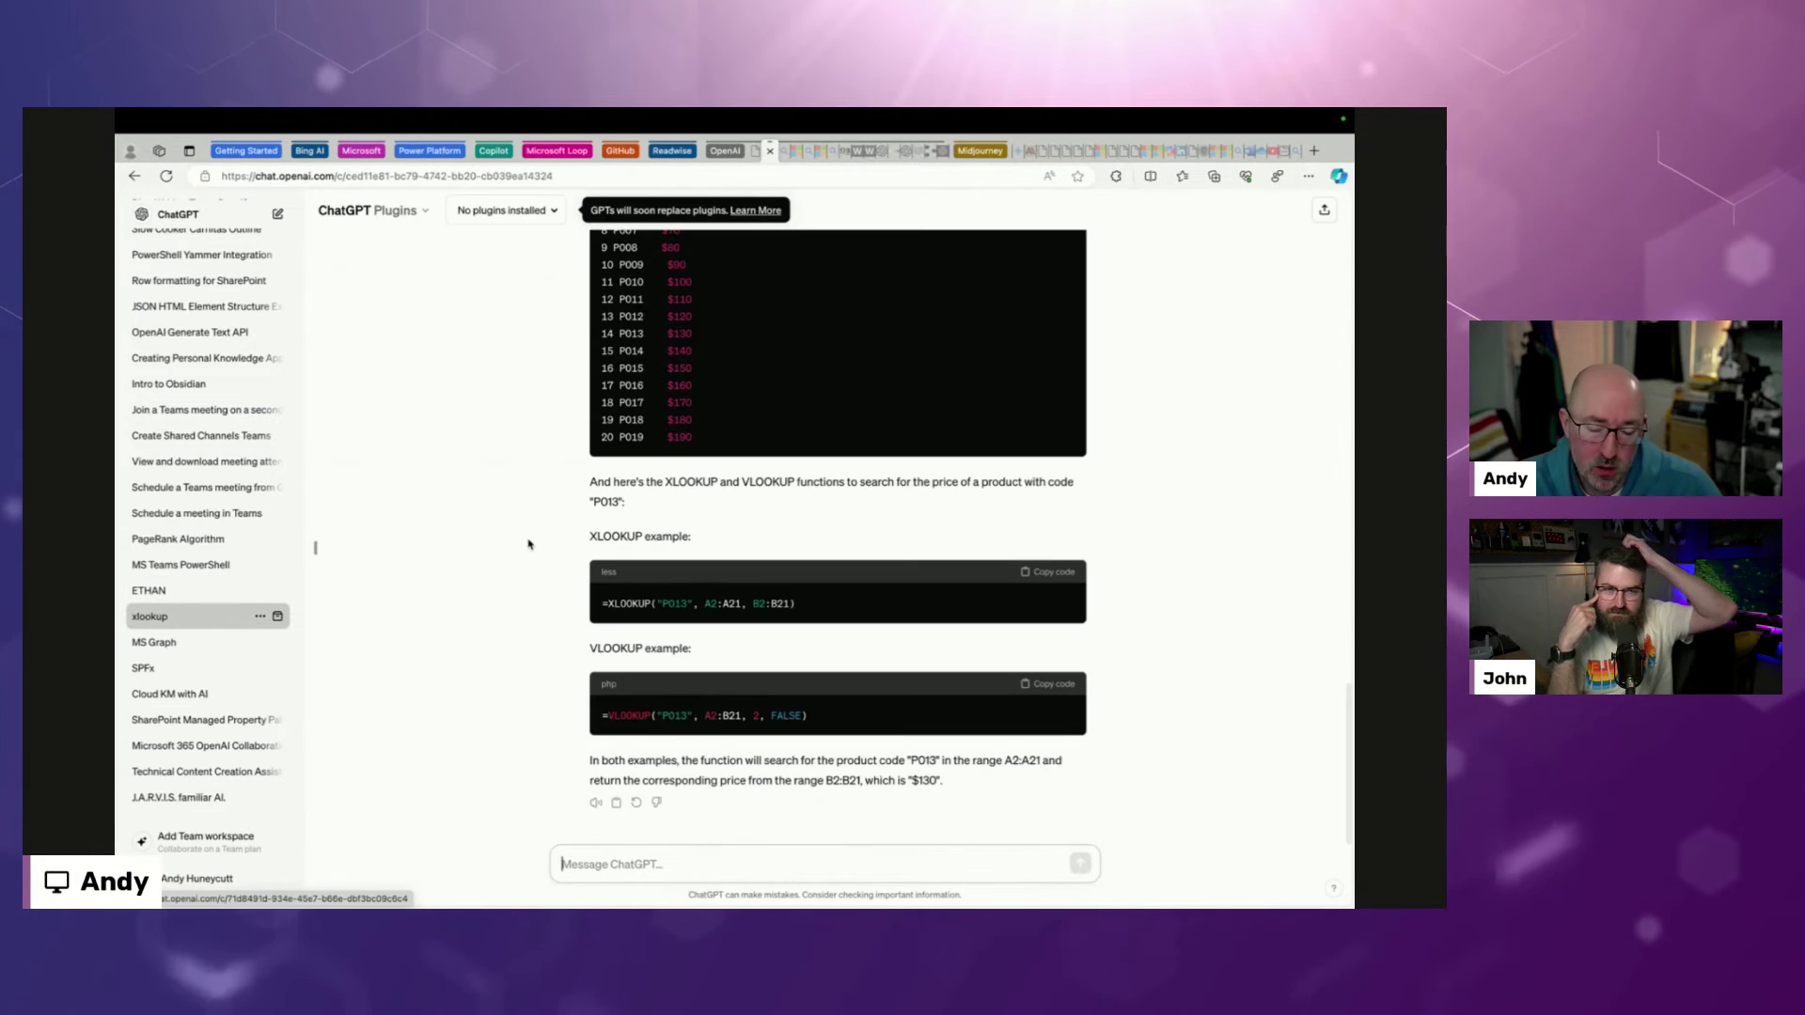
scroll(592, 470, up, 15)
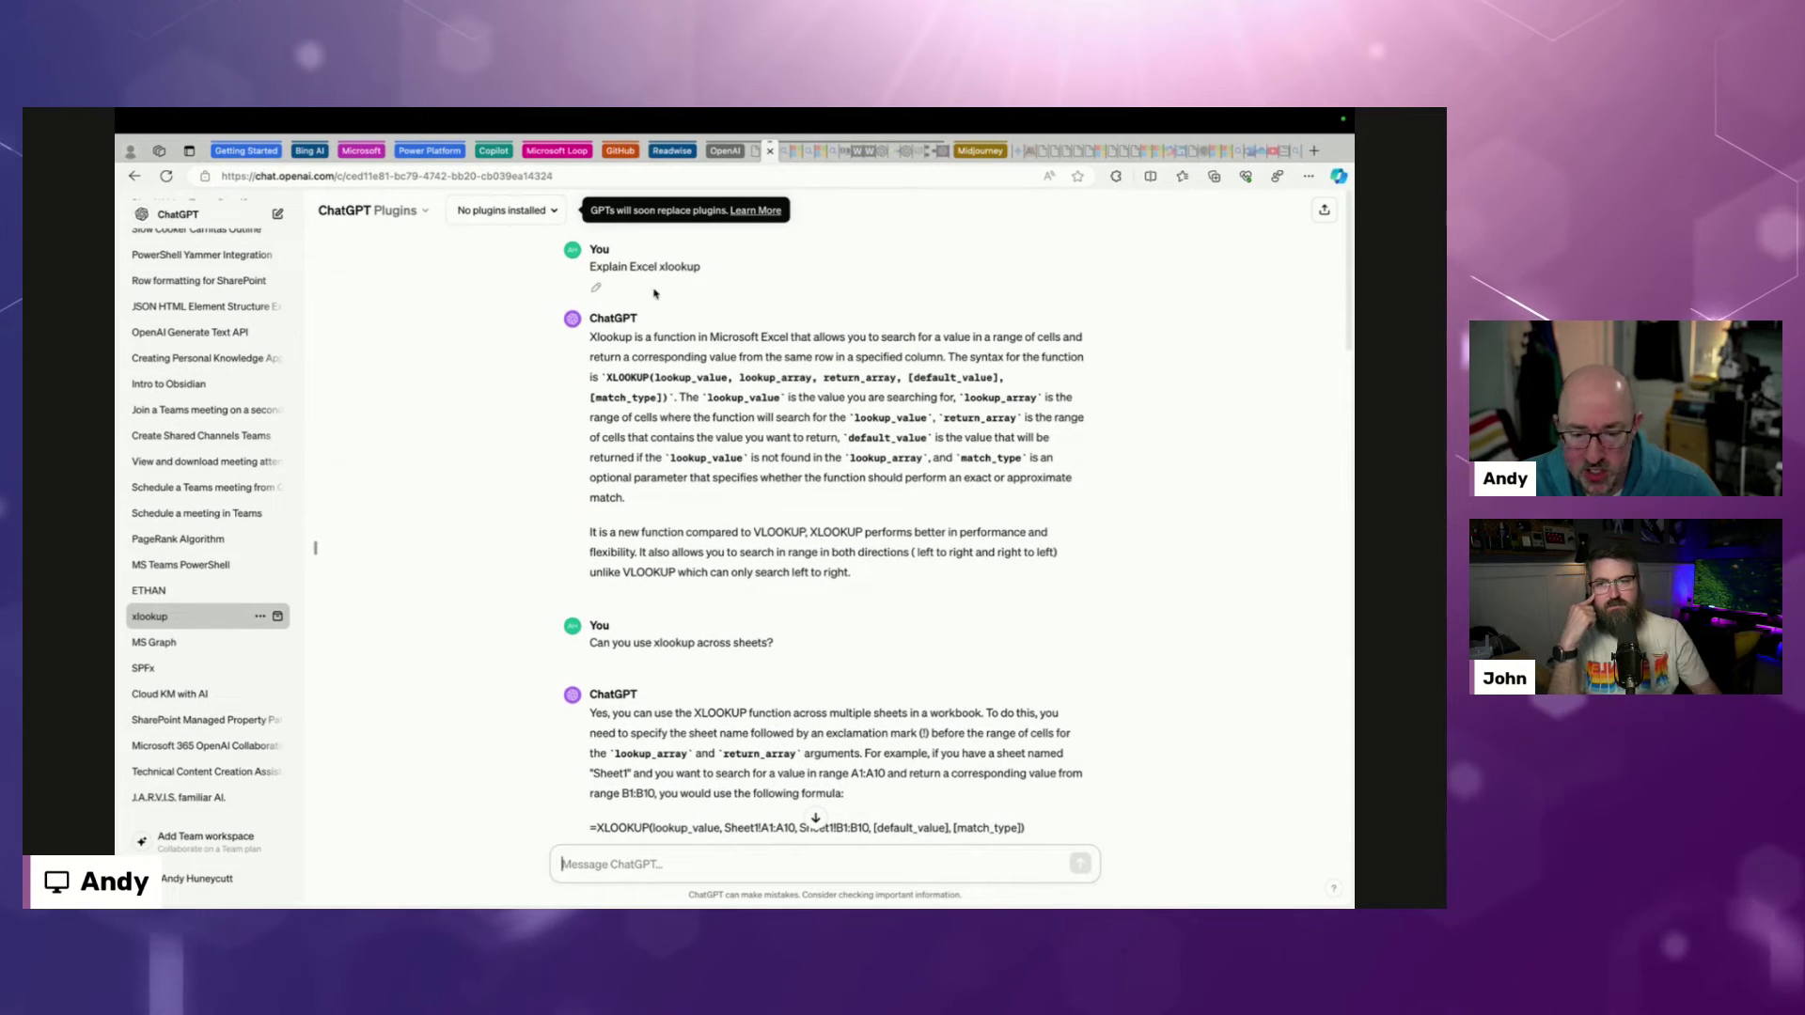
triple_click(720, 261)
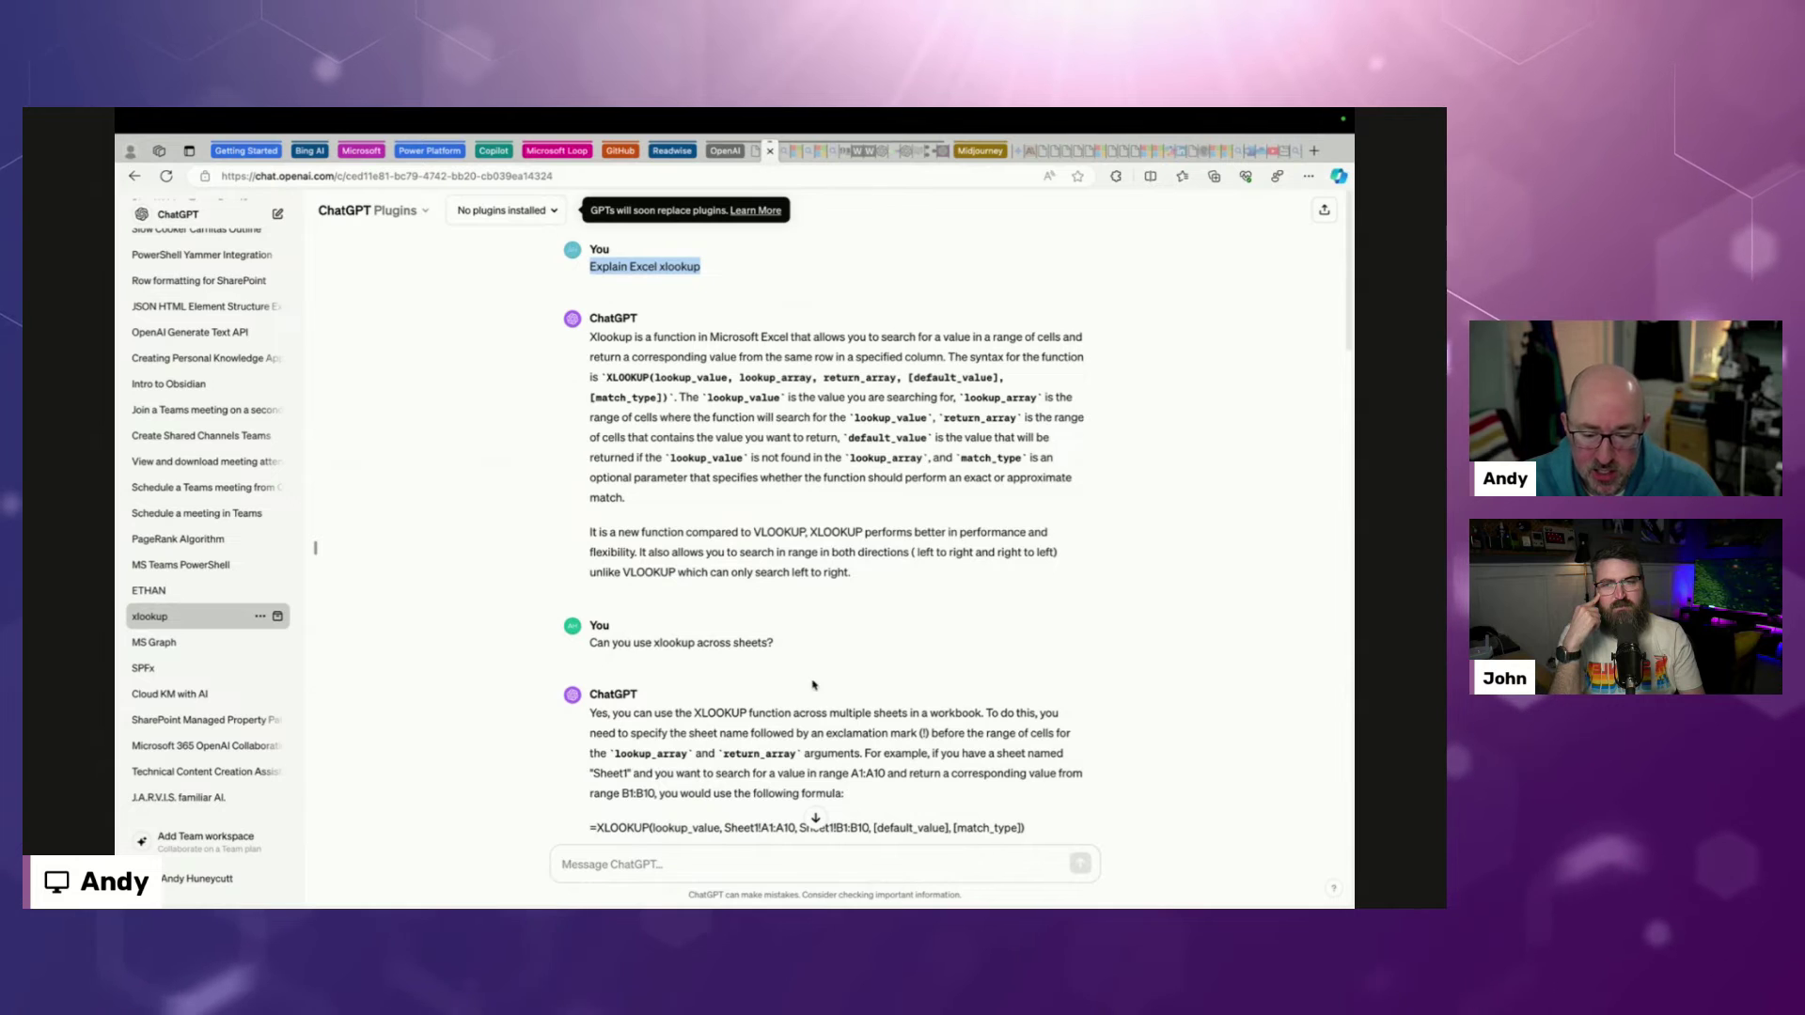
drag(773, 643, 578, 649)
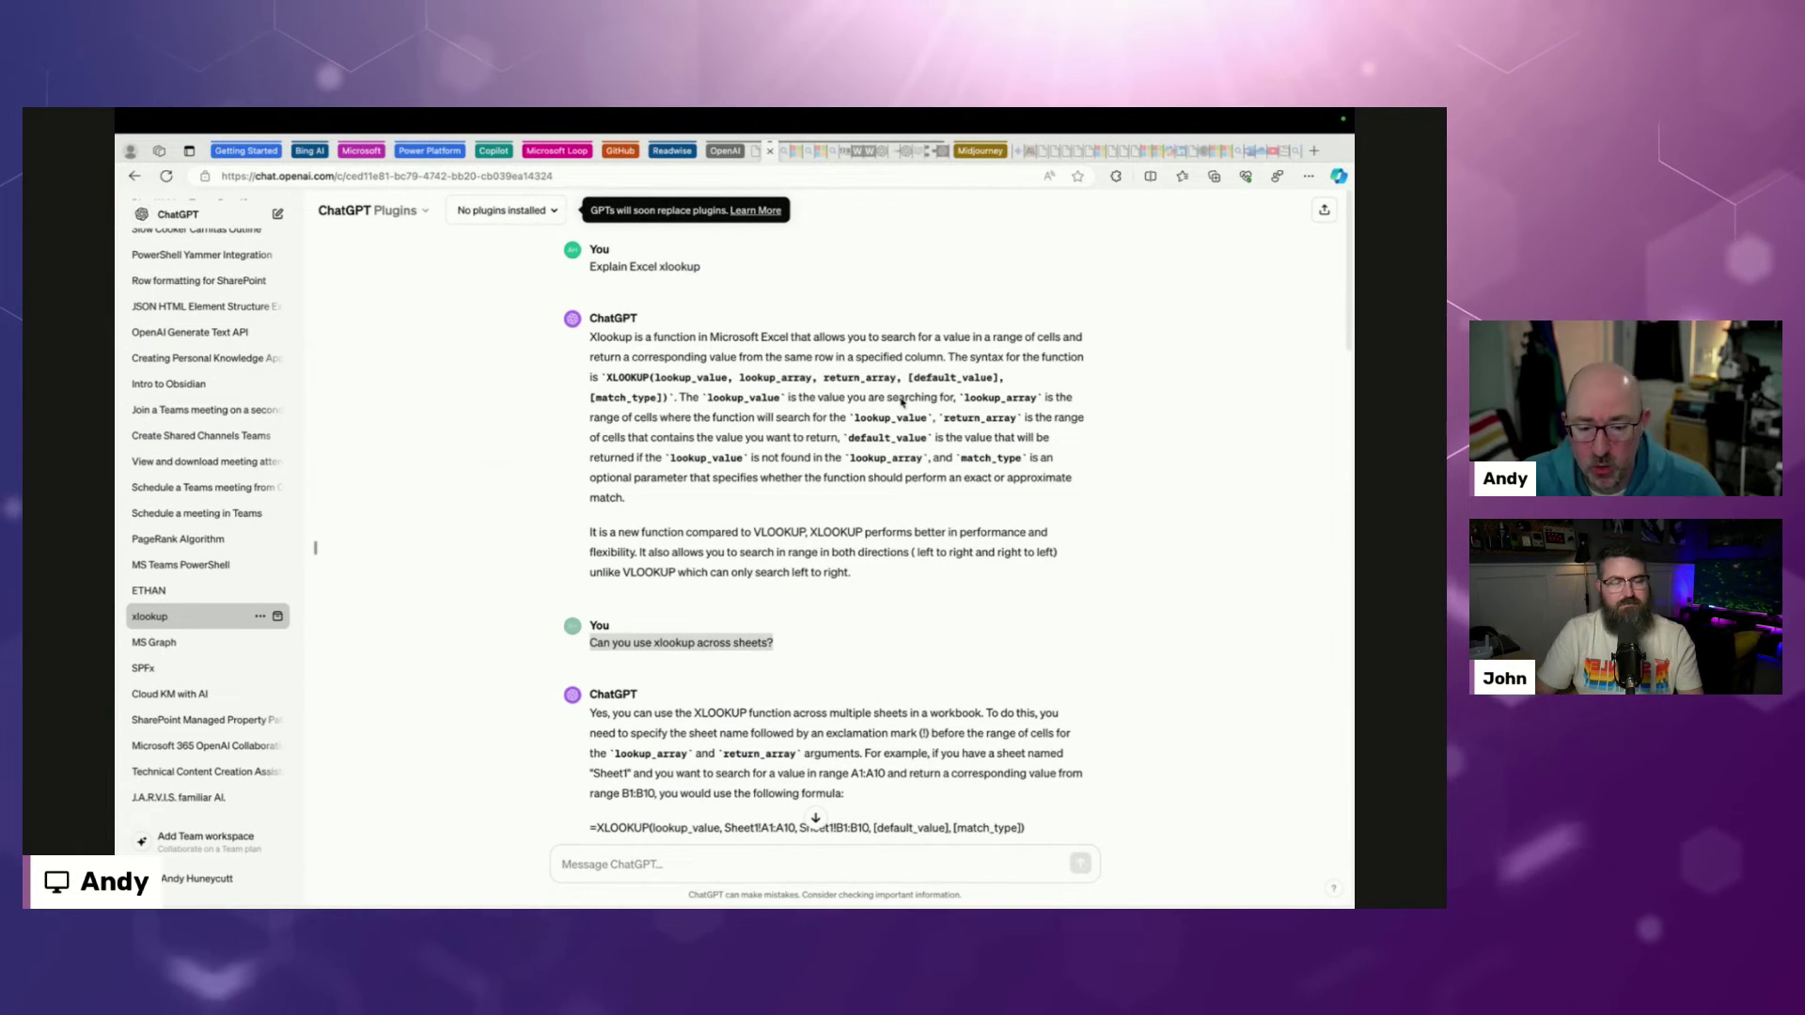
key(alt+Tab)
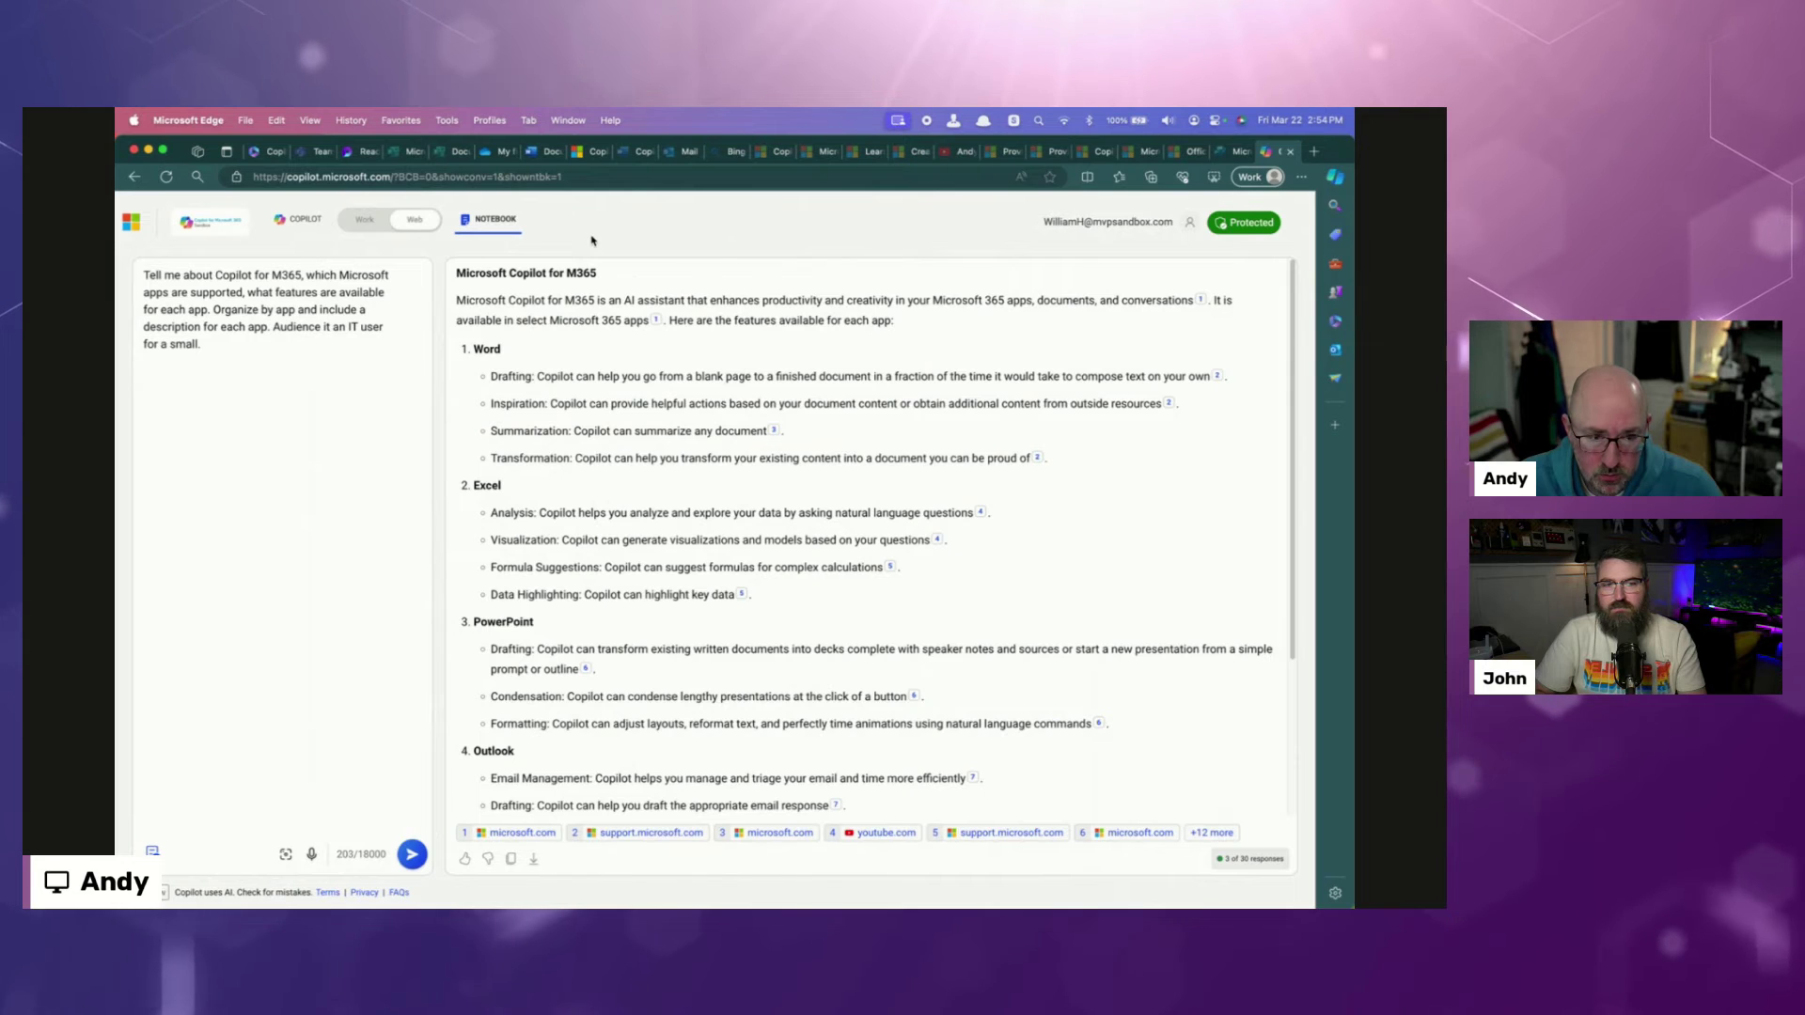
Step: In Microsoft 365 Copilot, open the saved 'Create a how-to guide' chat about SharePoint file sharing
click(263, 155)
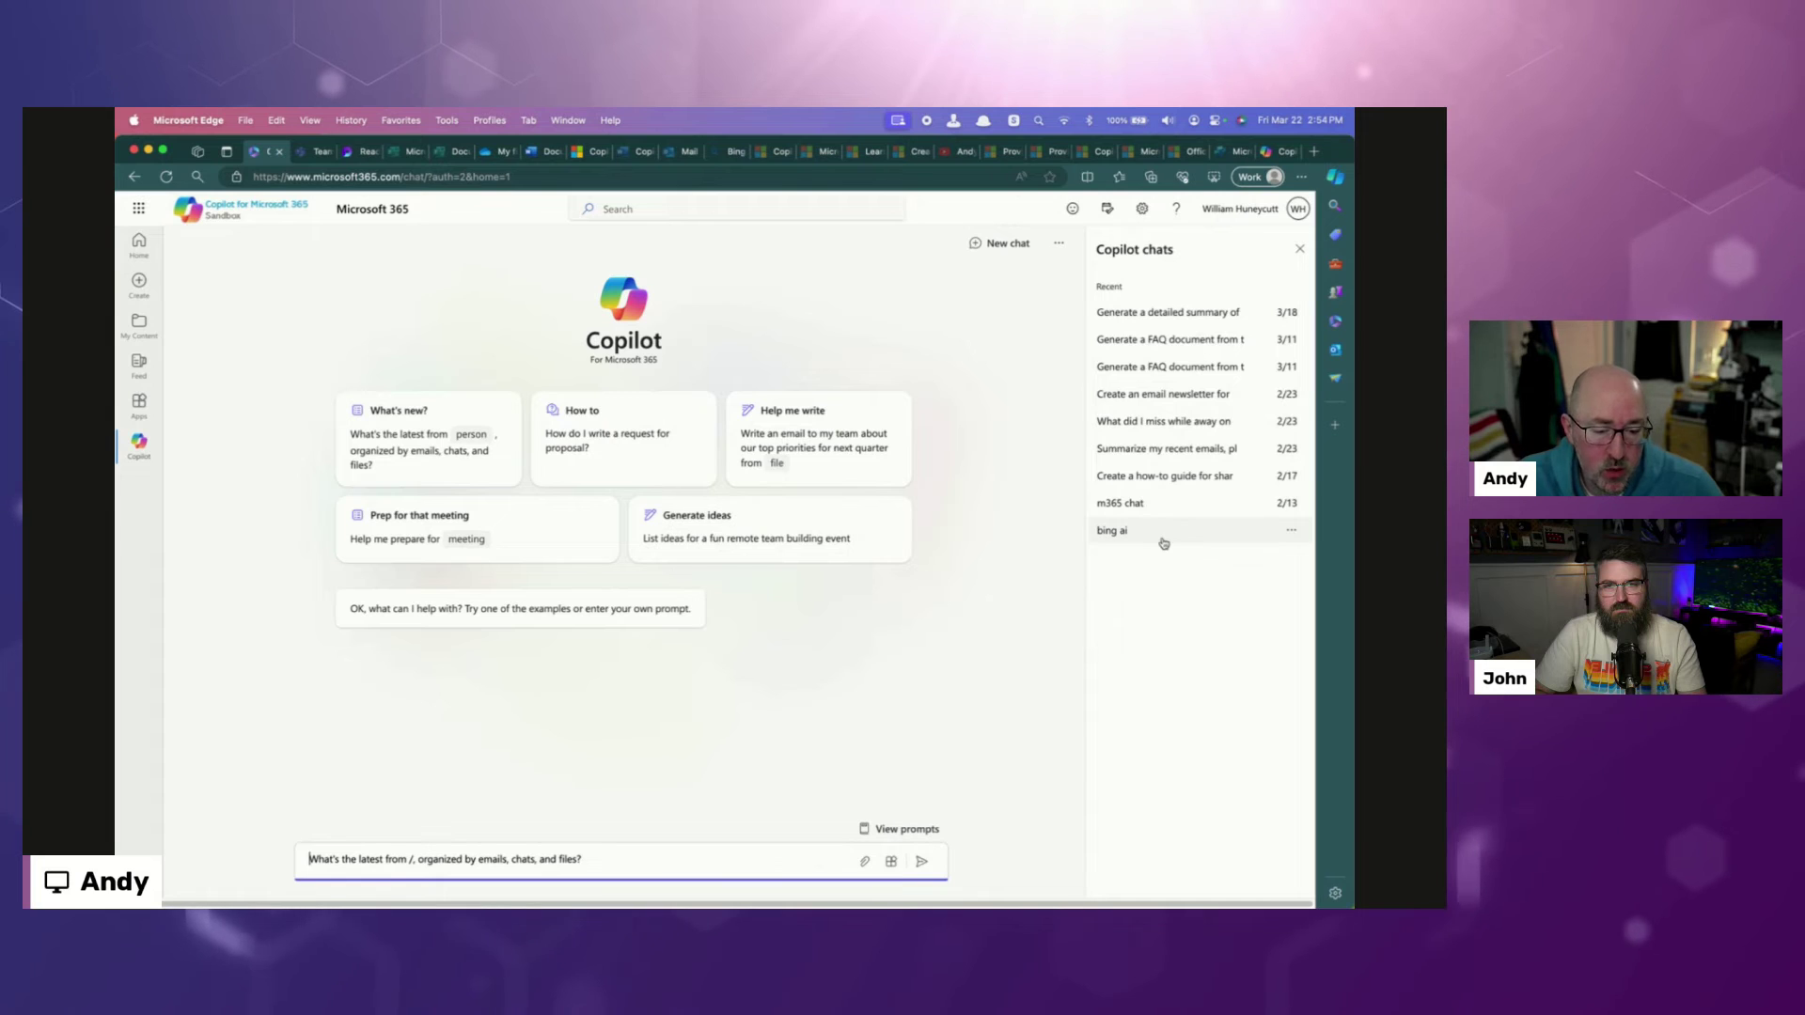
click(1154, 477)
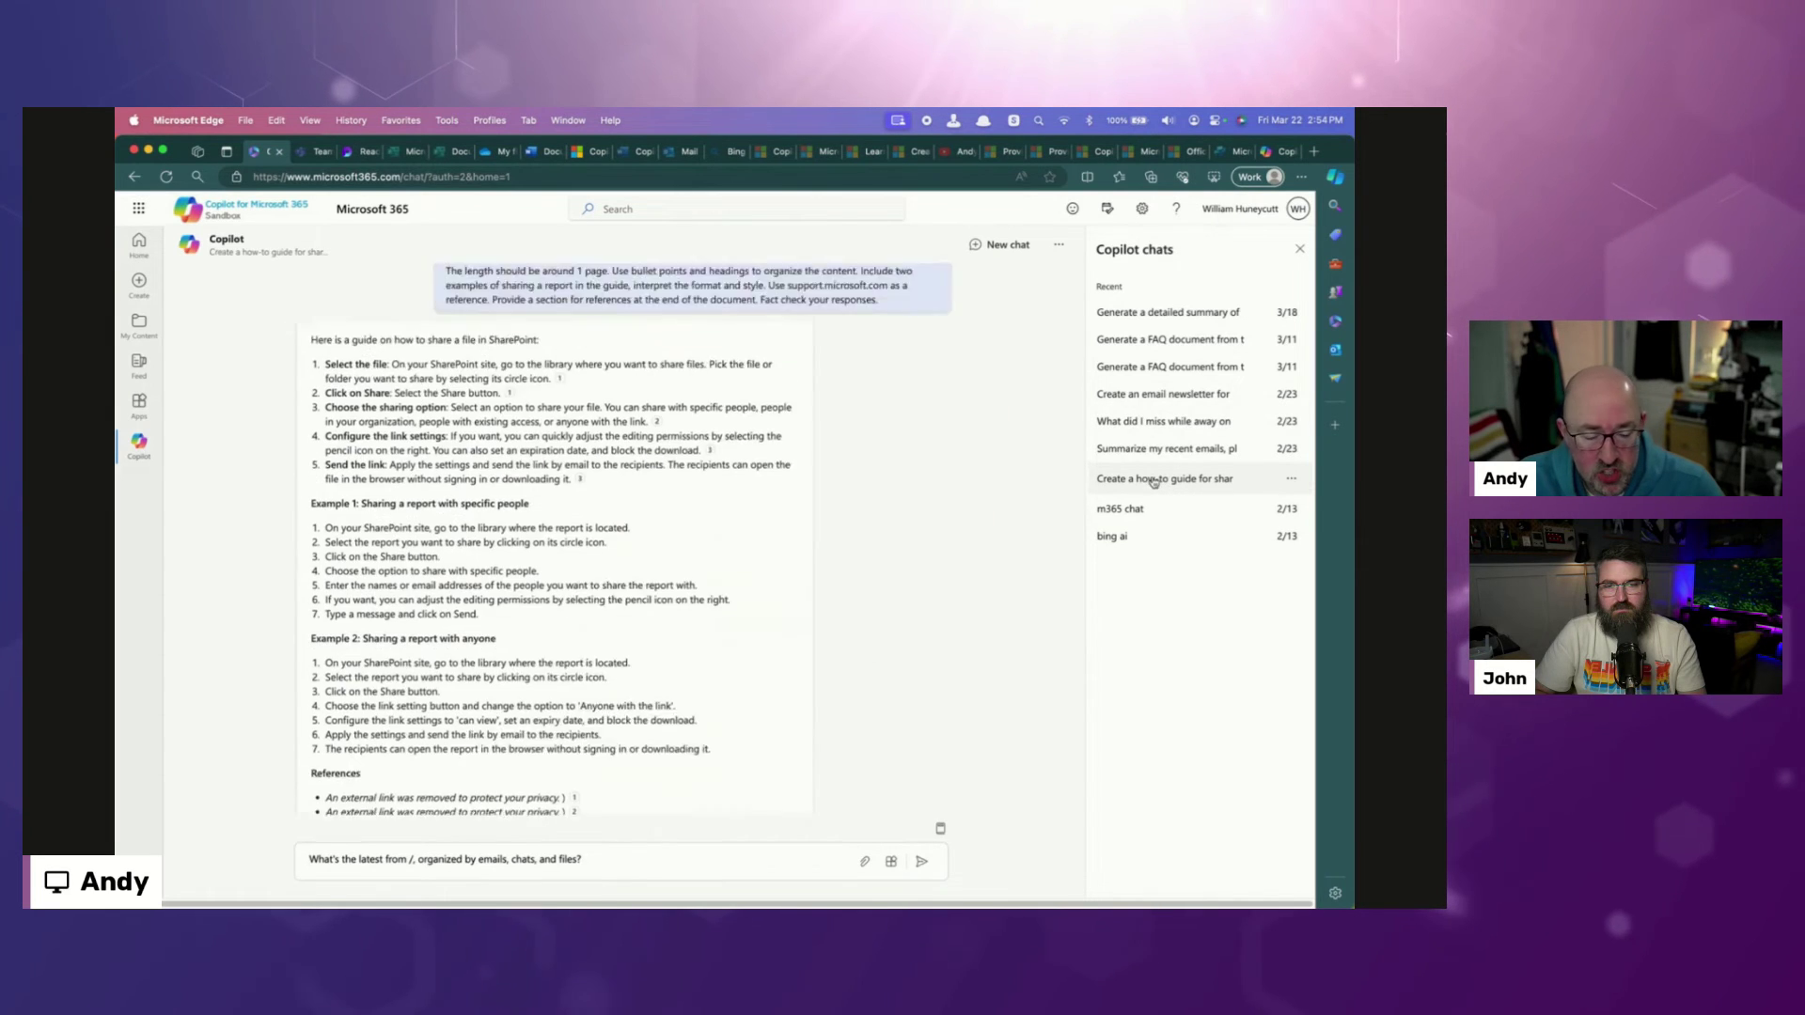
scroll(964, 402, up, 3)
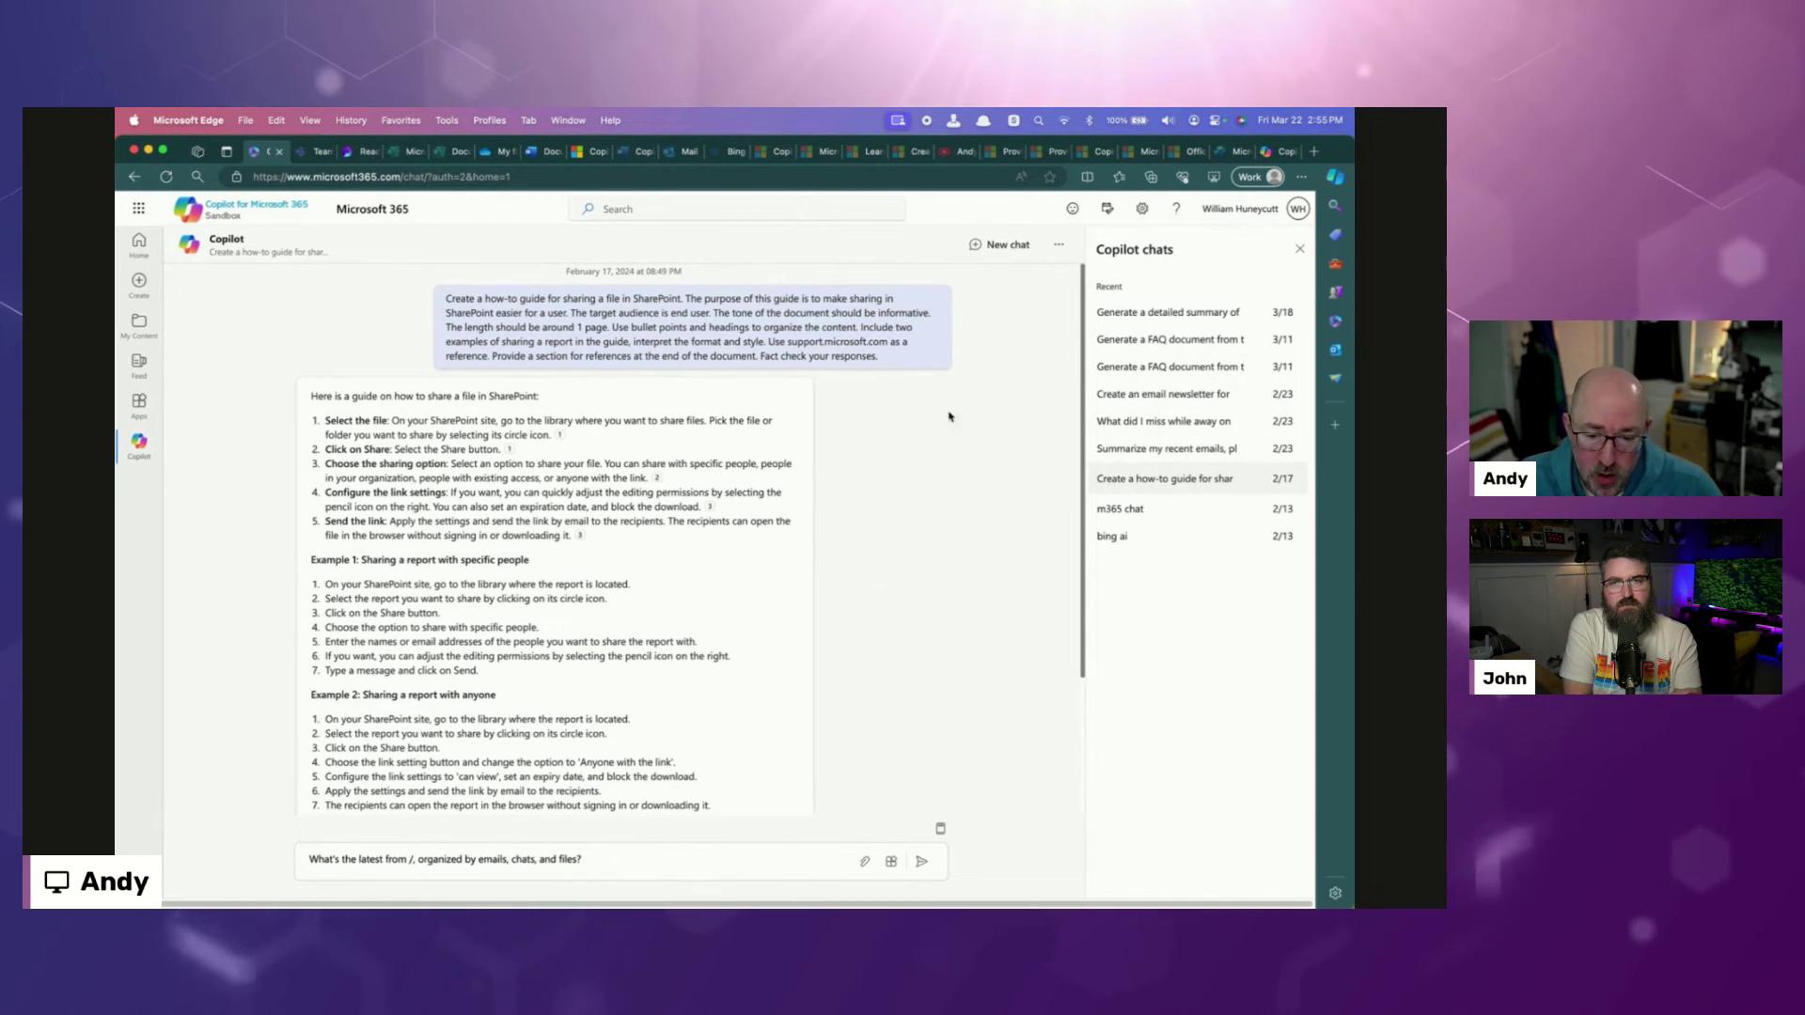
Step: Copy the original SharePoint how-to guide prompt, then go to the Copilot Lab prompts page
drag(892, 363, 452, 299)
right_click(577, 326)
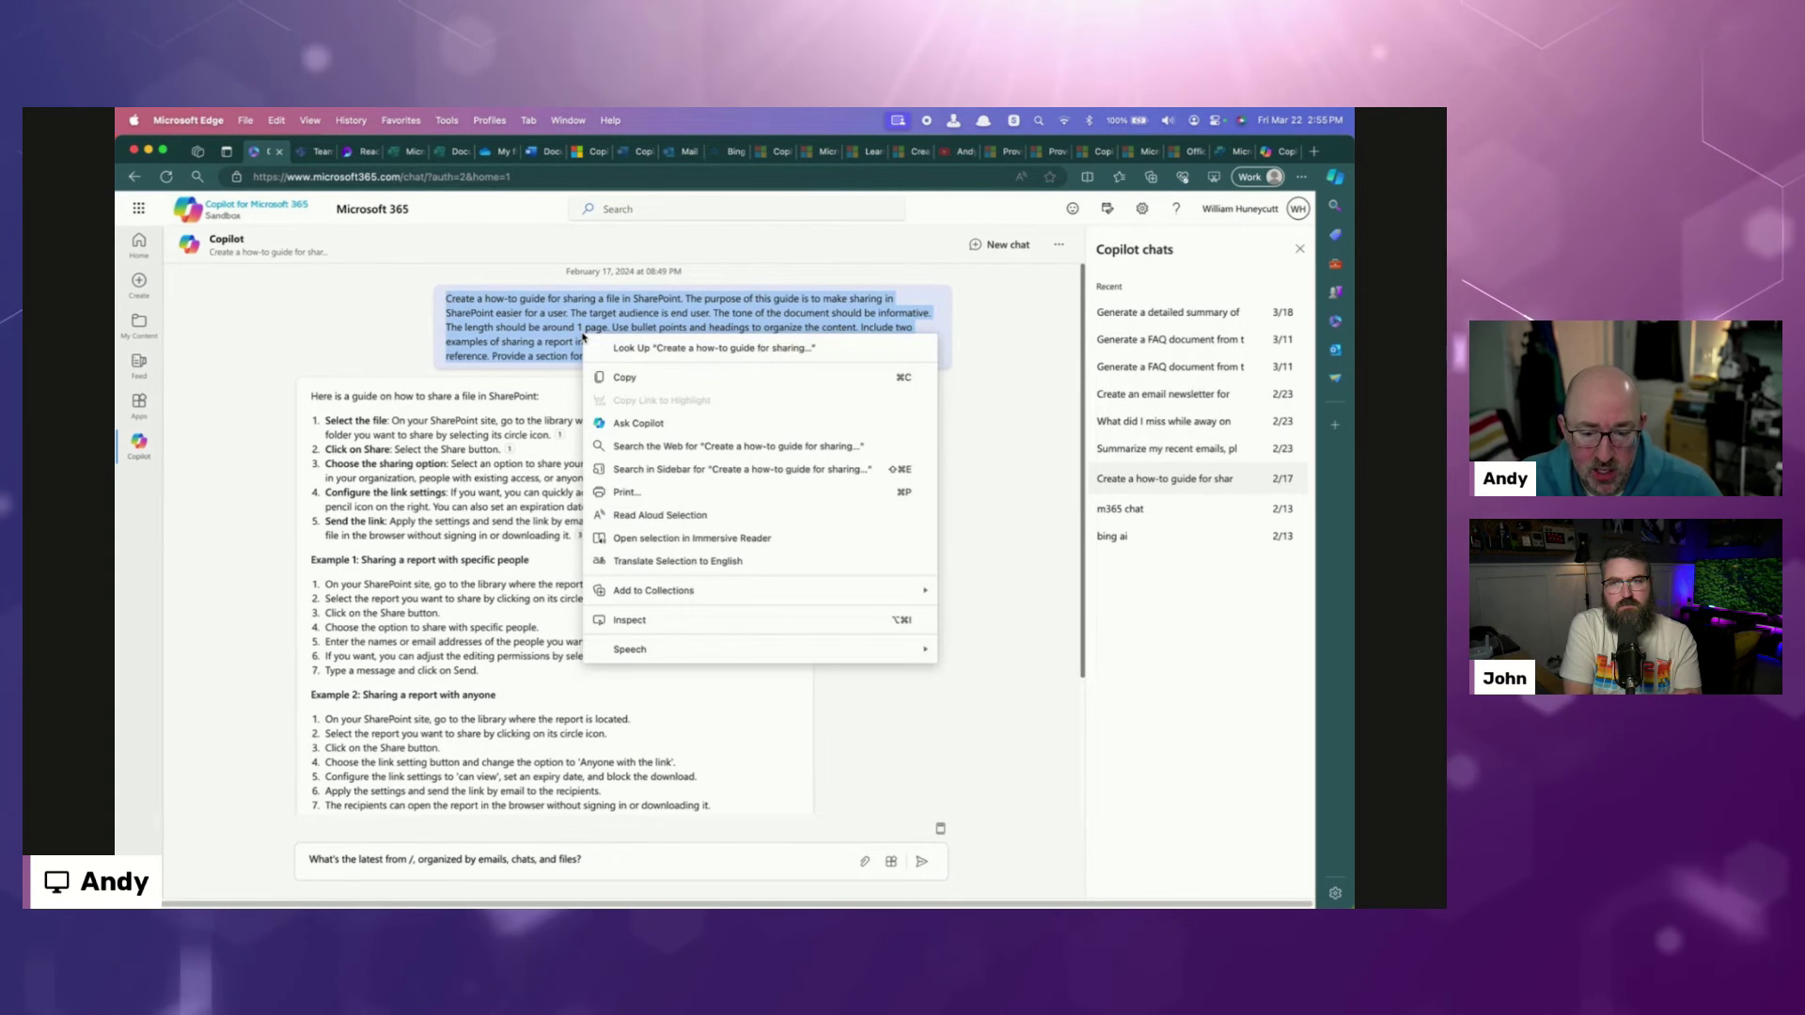
click(639, 378)
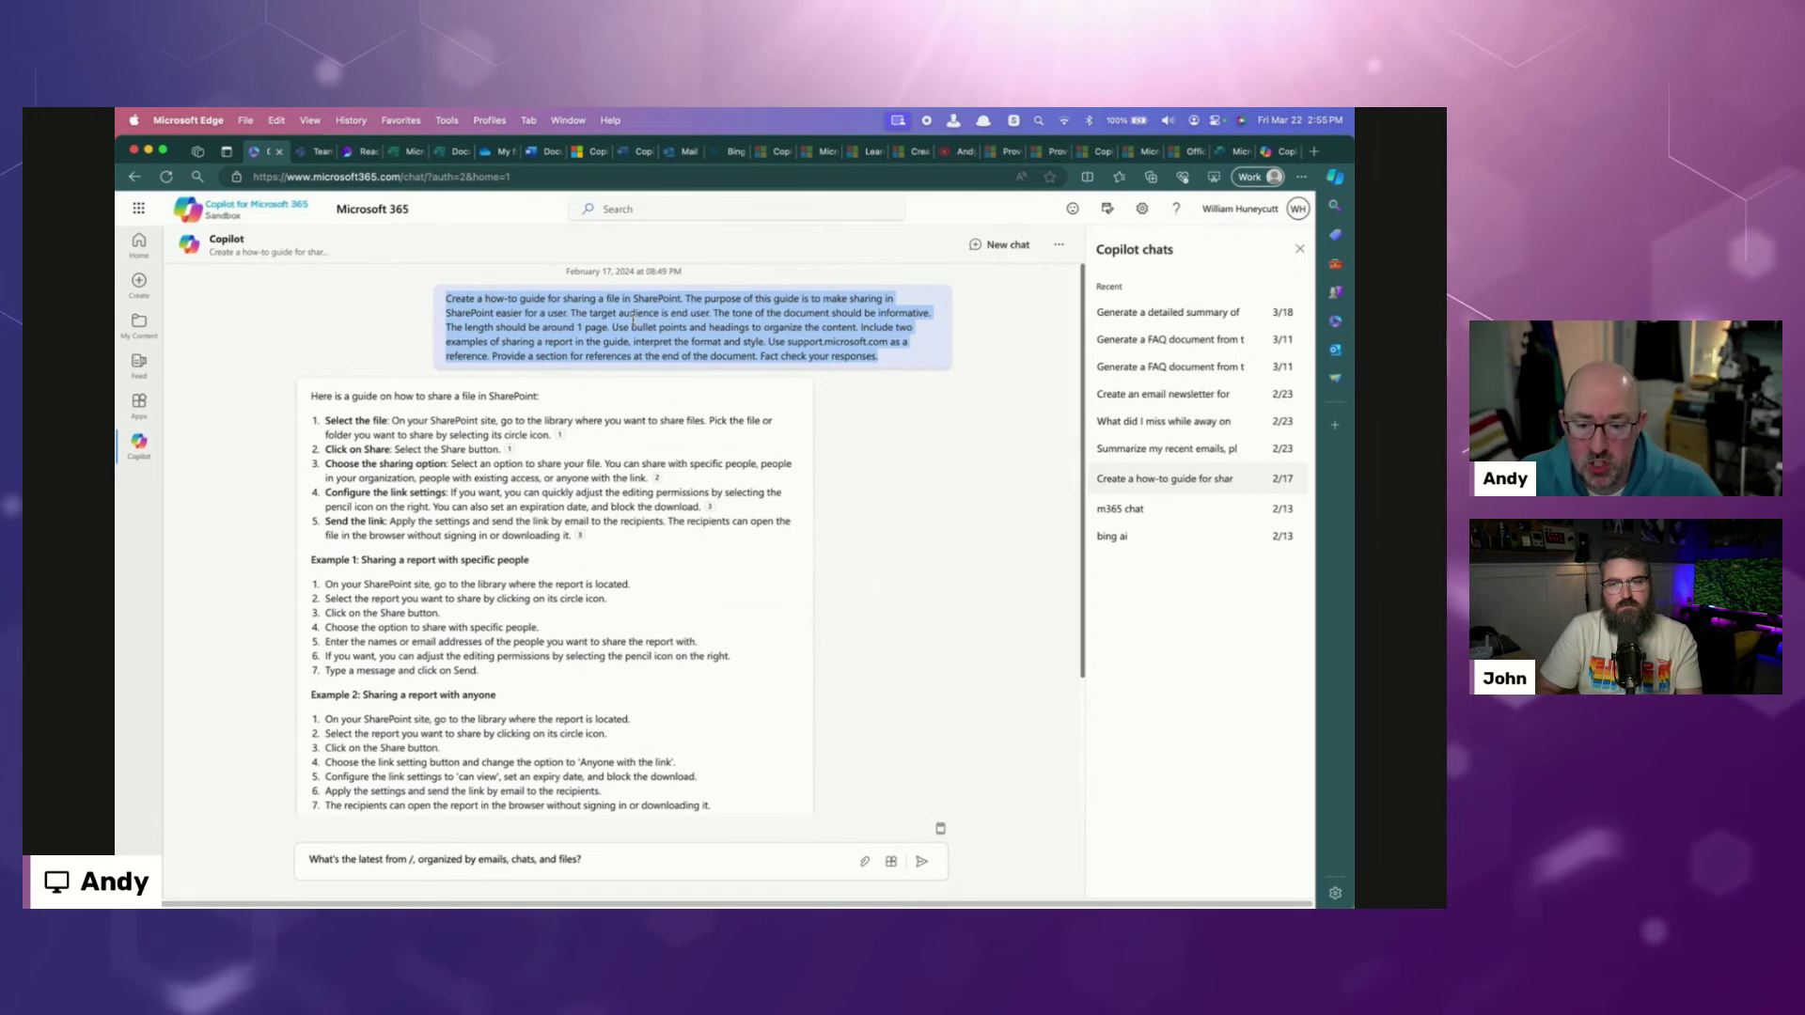
click(580, 155)
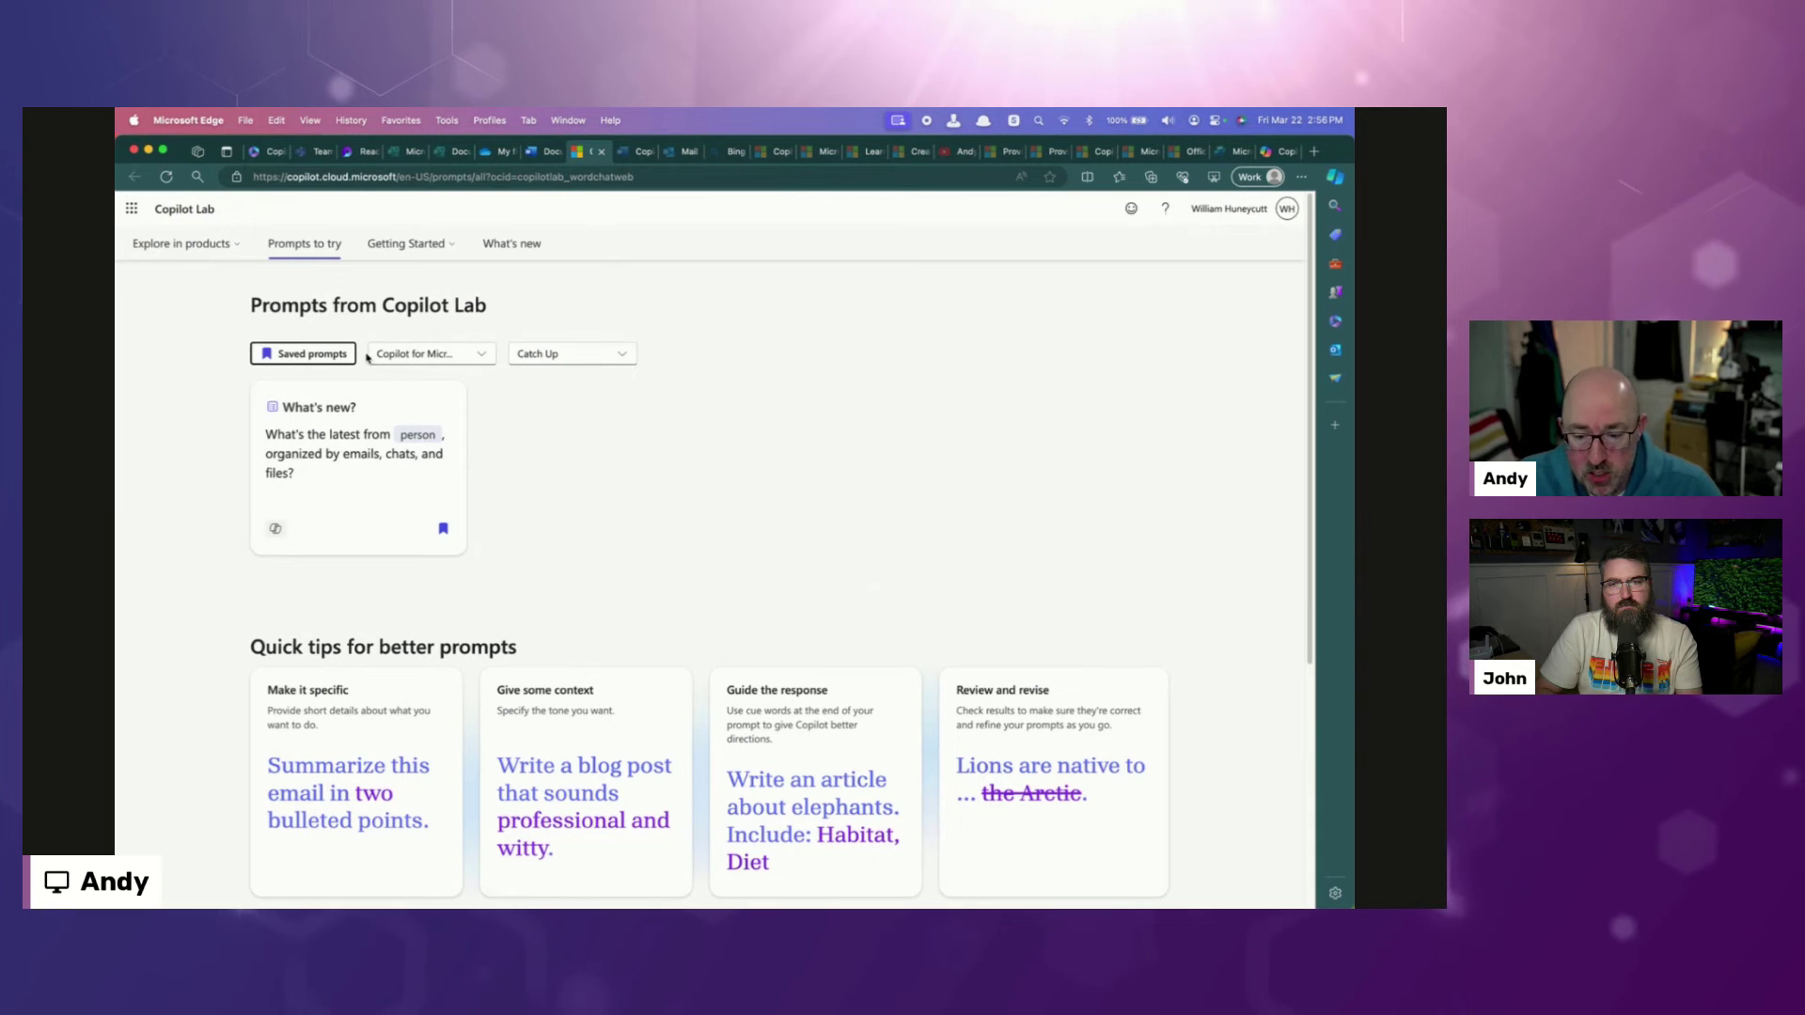
Step: Clear the Copilot Lab App filter to list all prompts, then return to Microsoft 365 Copilot chat
click(432, 355)
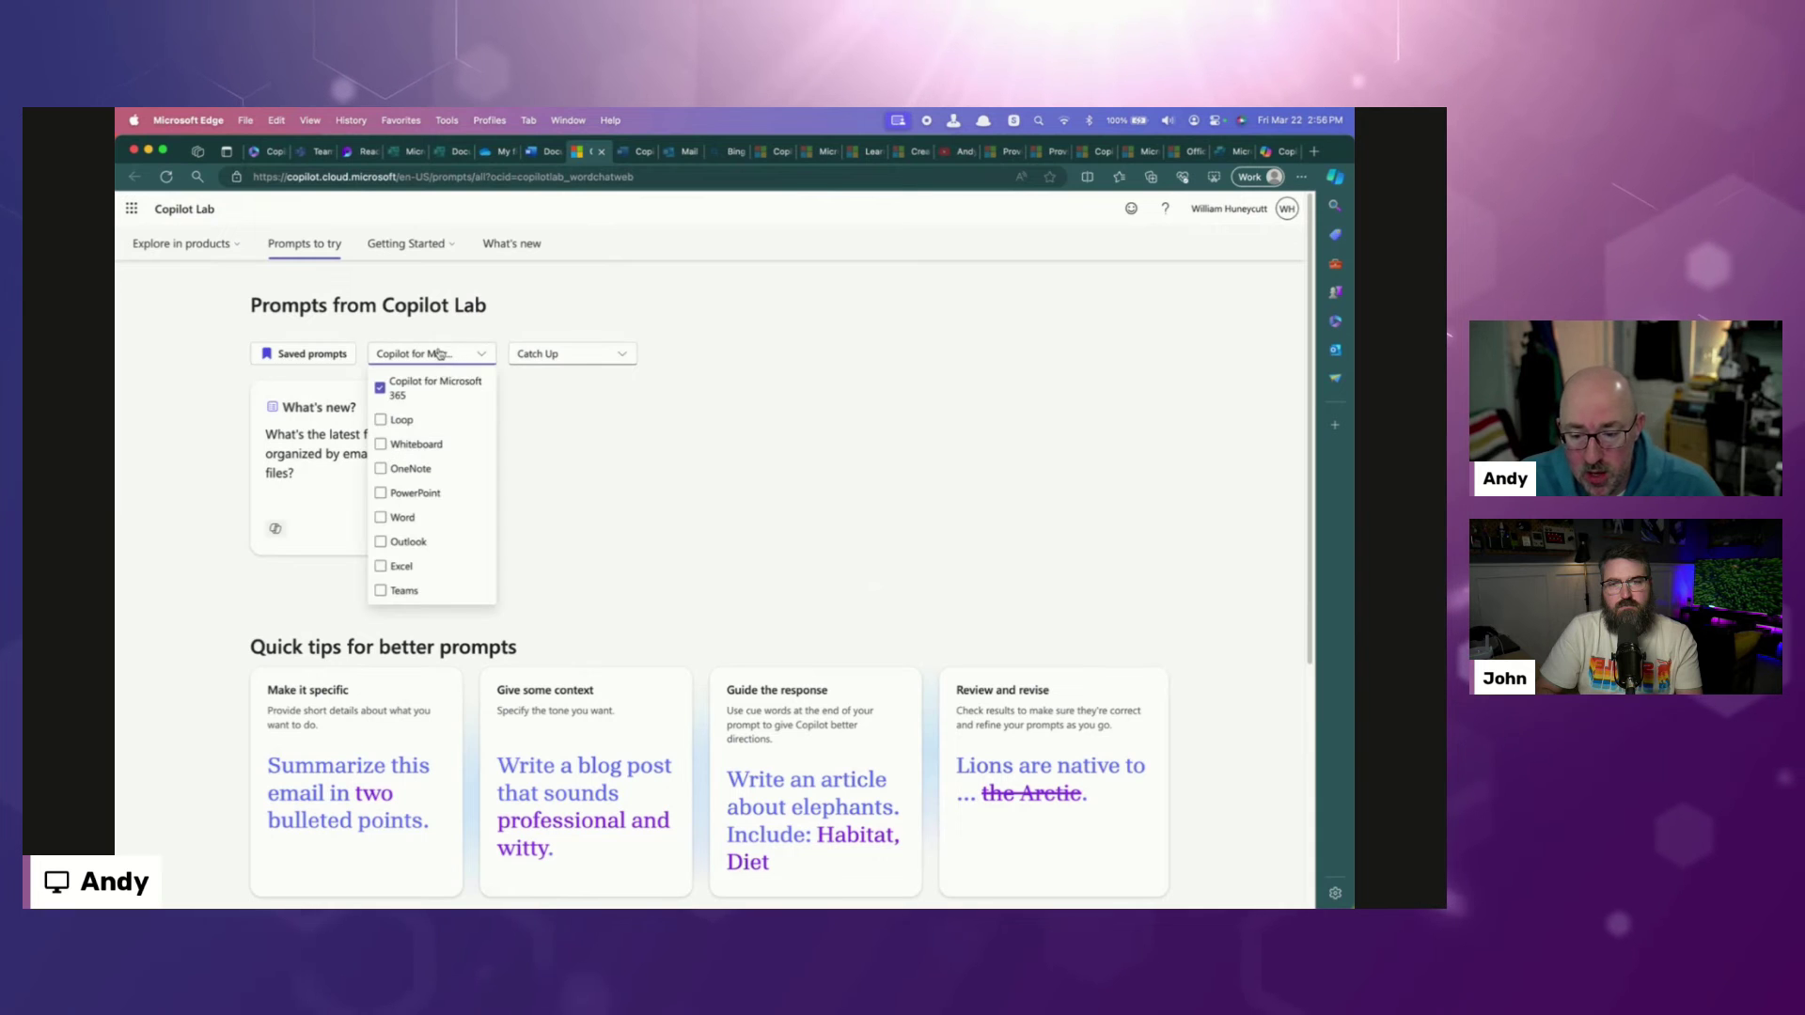
click(366, 300)
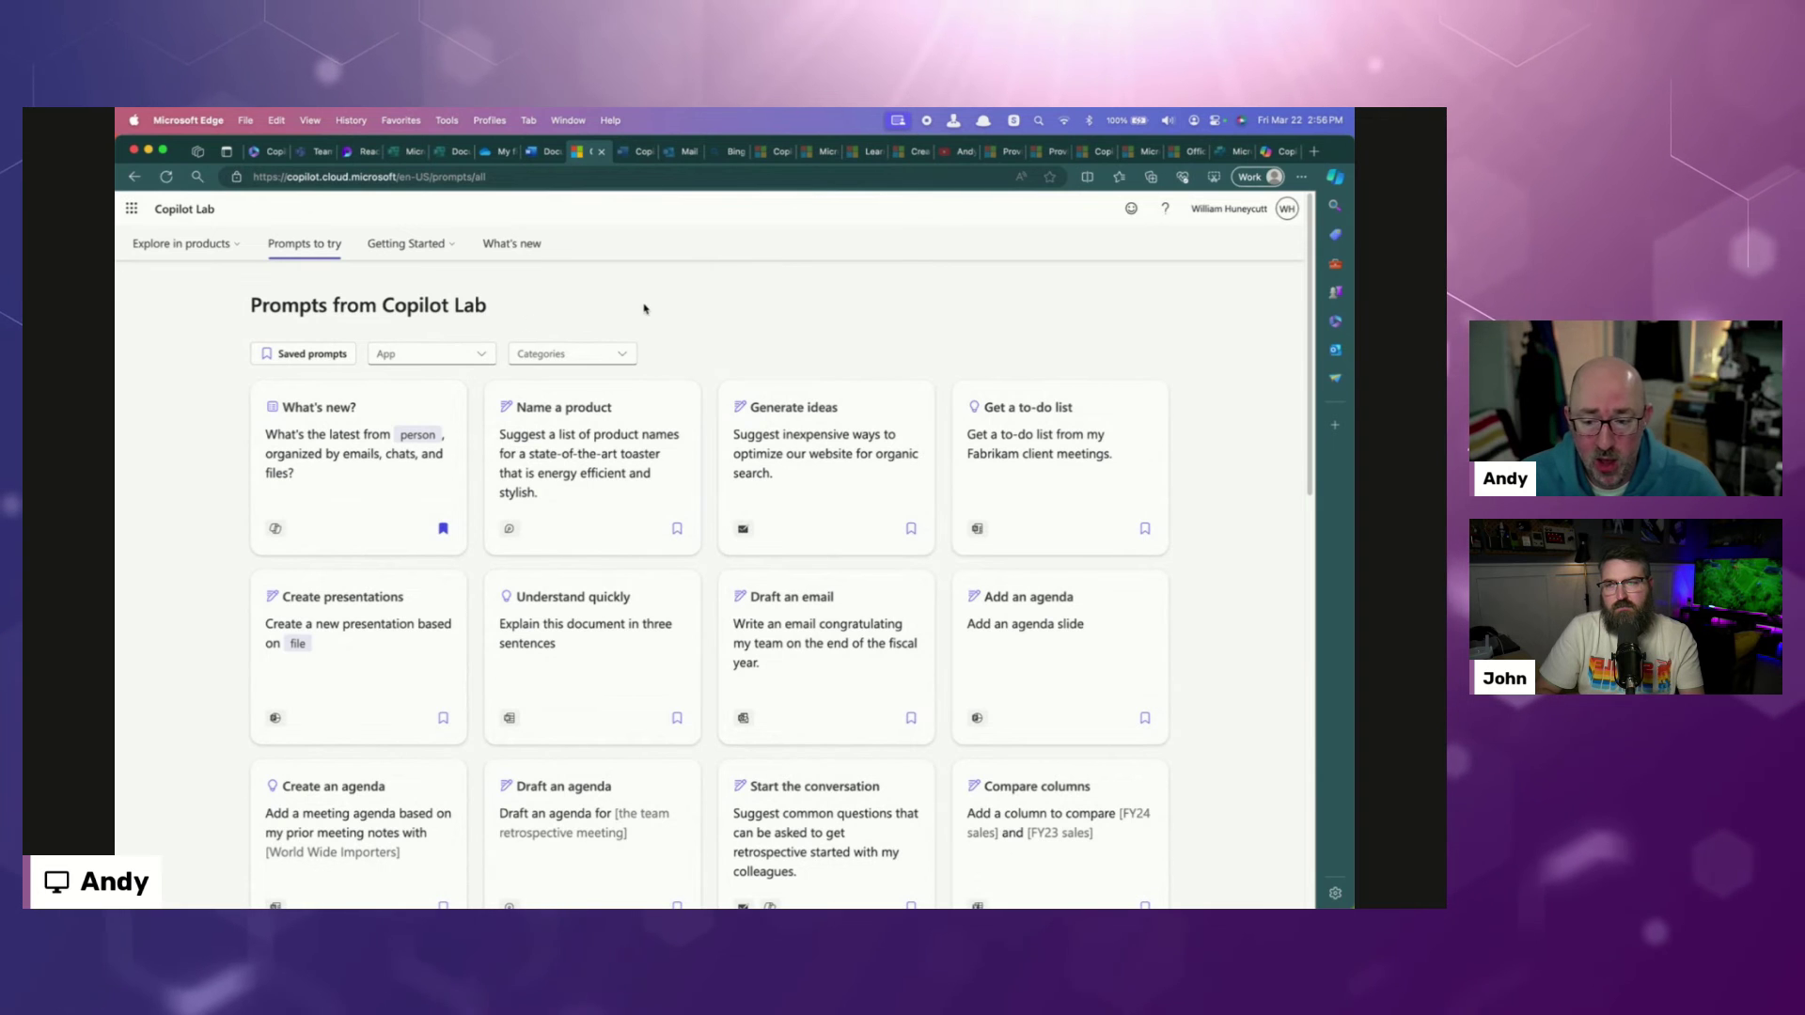
click(261, 153)
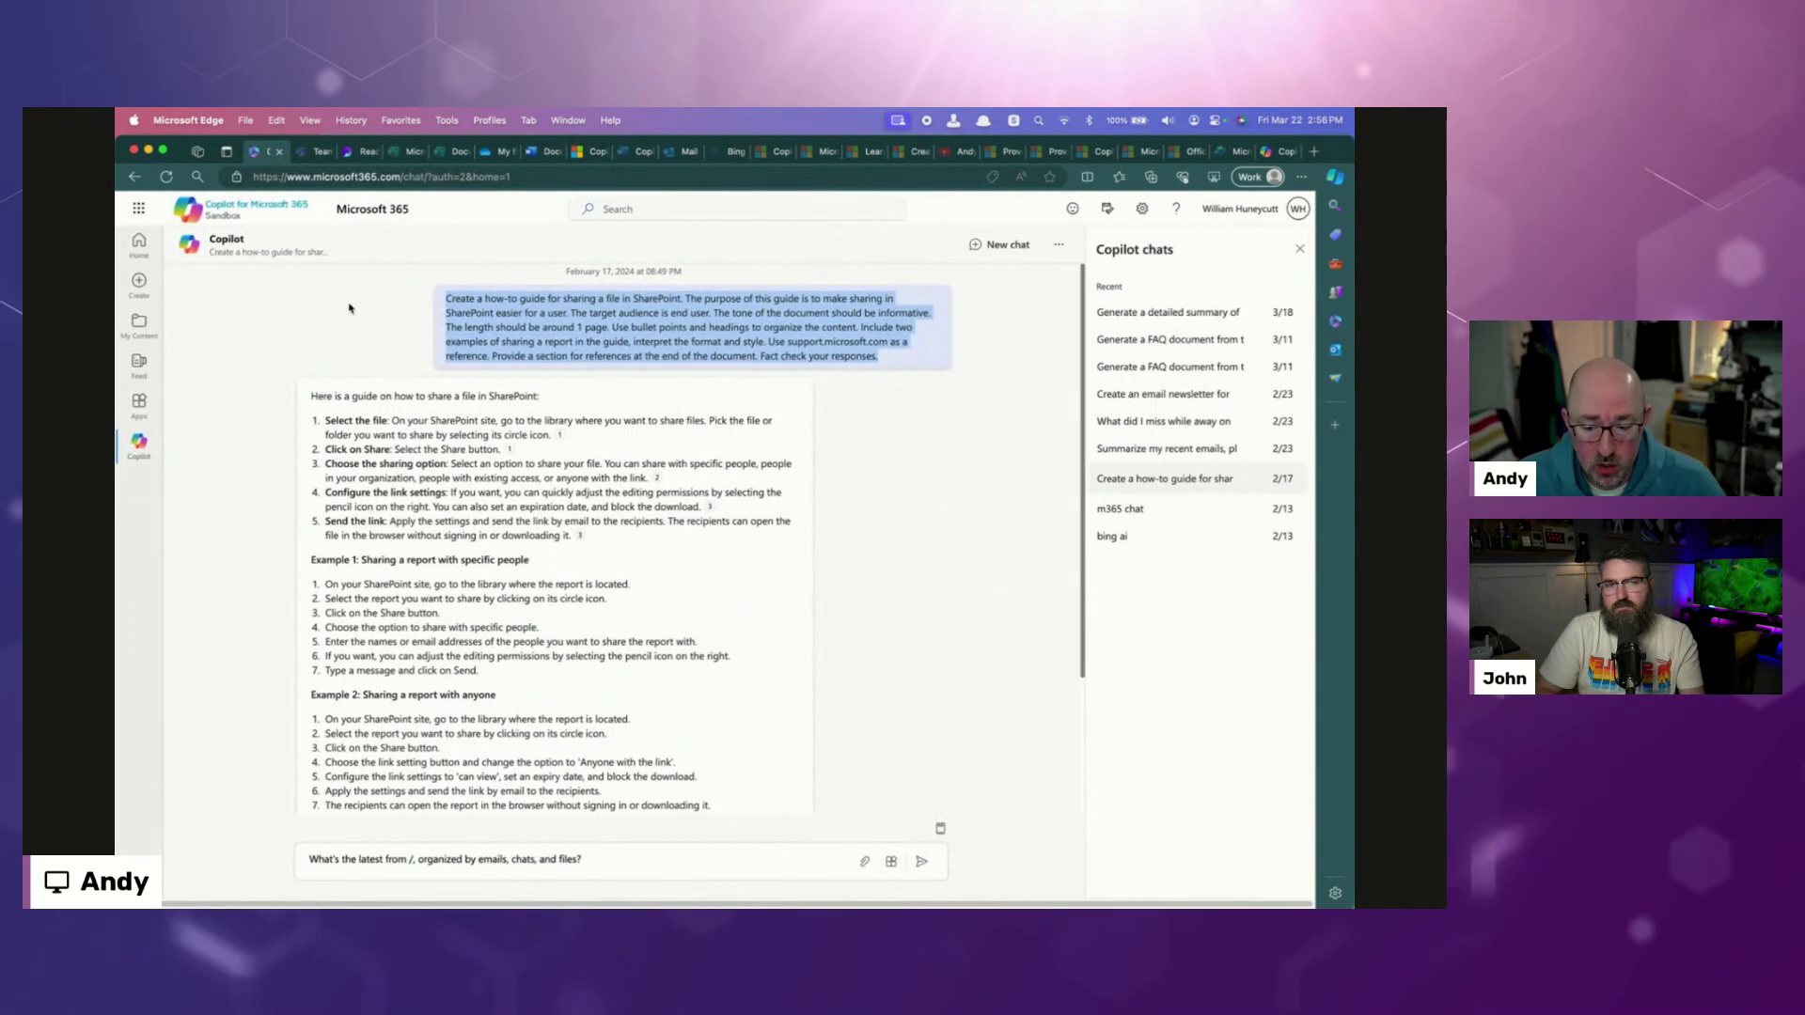
Step: Cycle through the Copilot notebook and M365 Copilot pages, ending on the Copilot Lab prompt gallery
click(1280, 154)
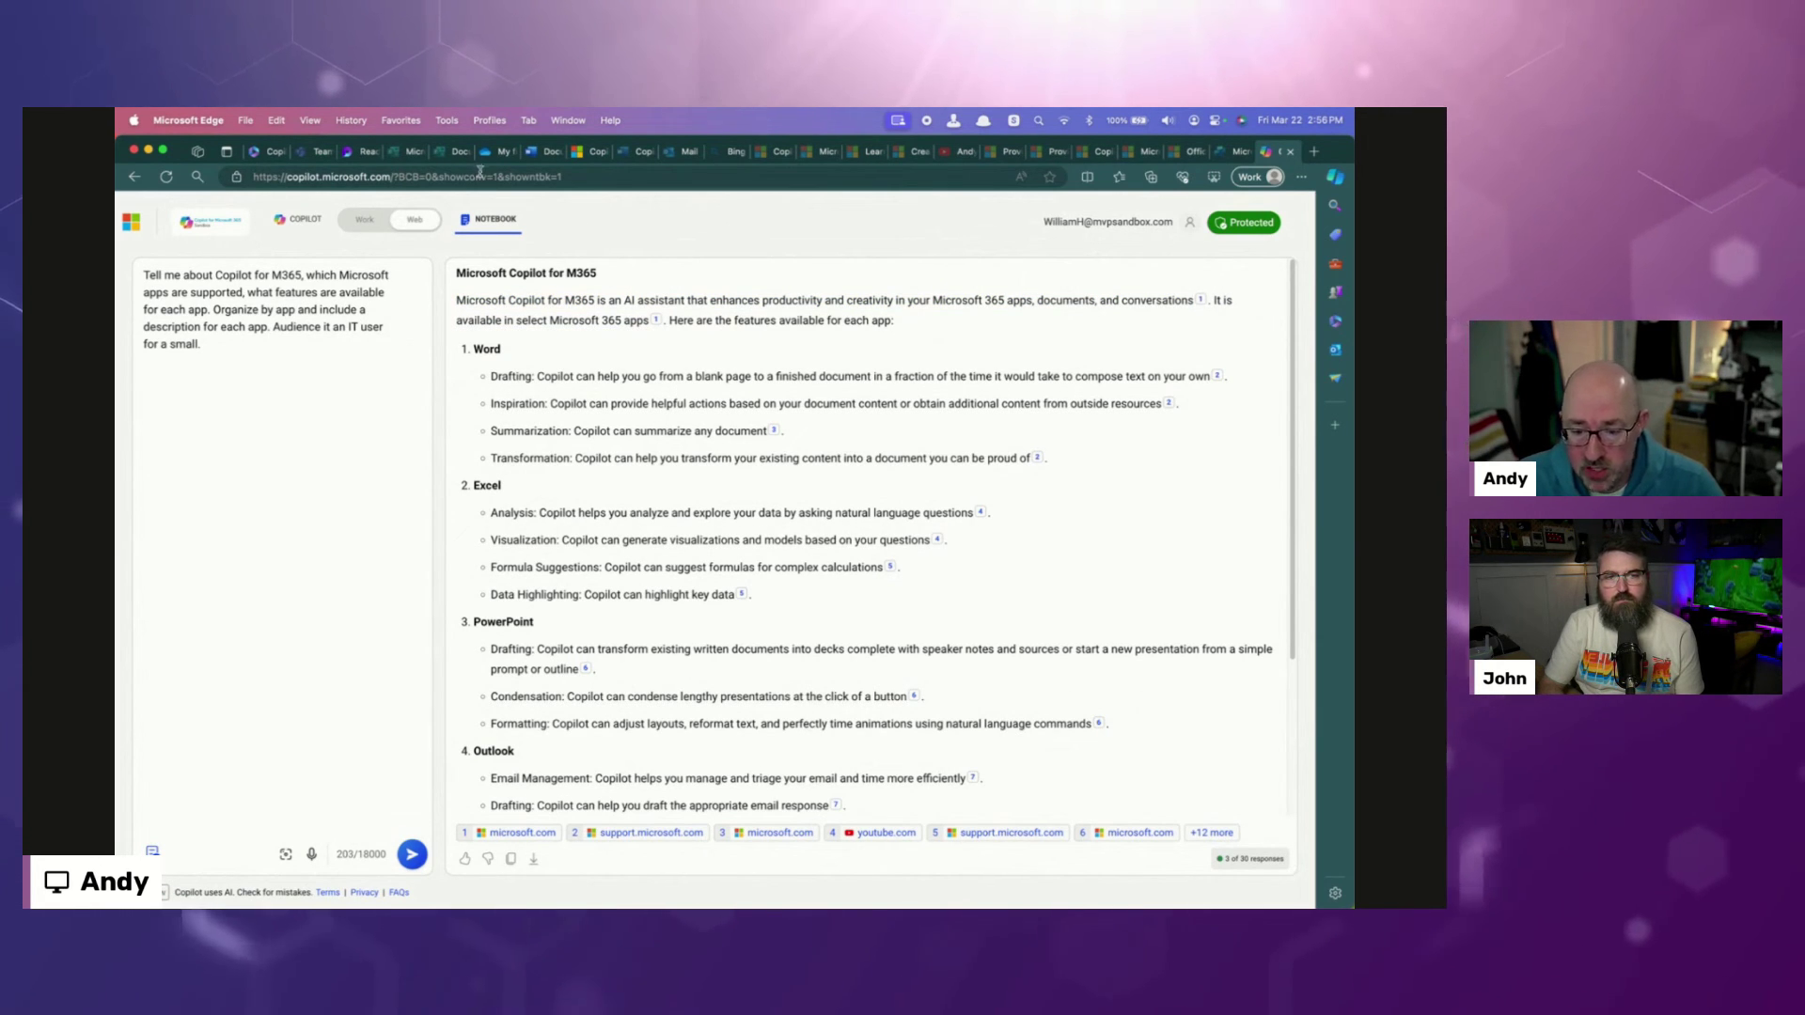
click(263, 155)
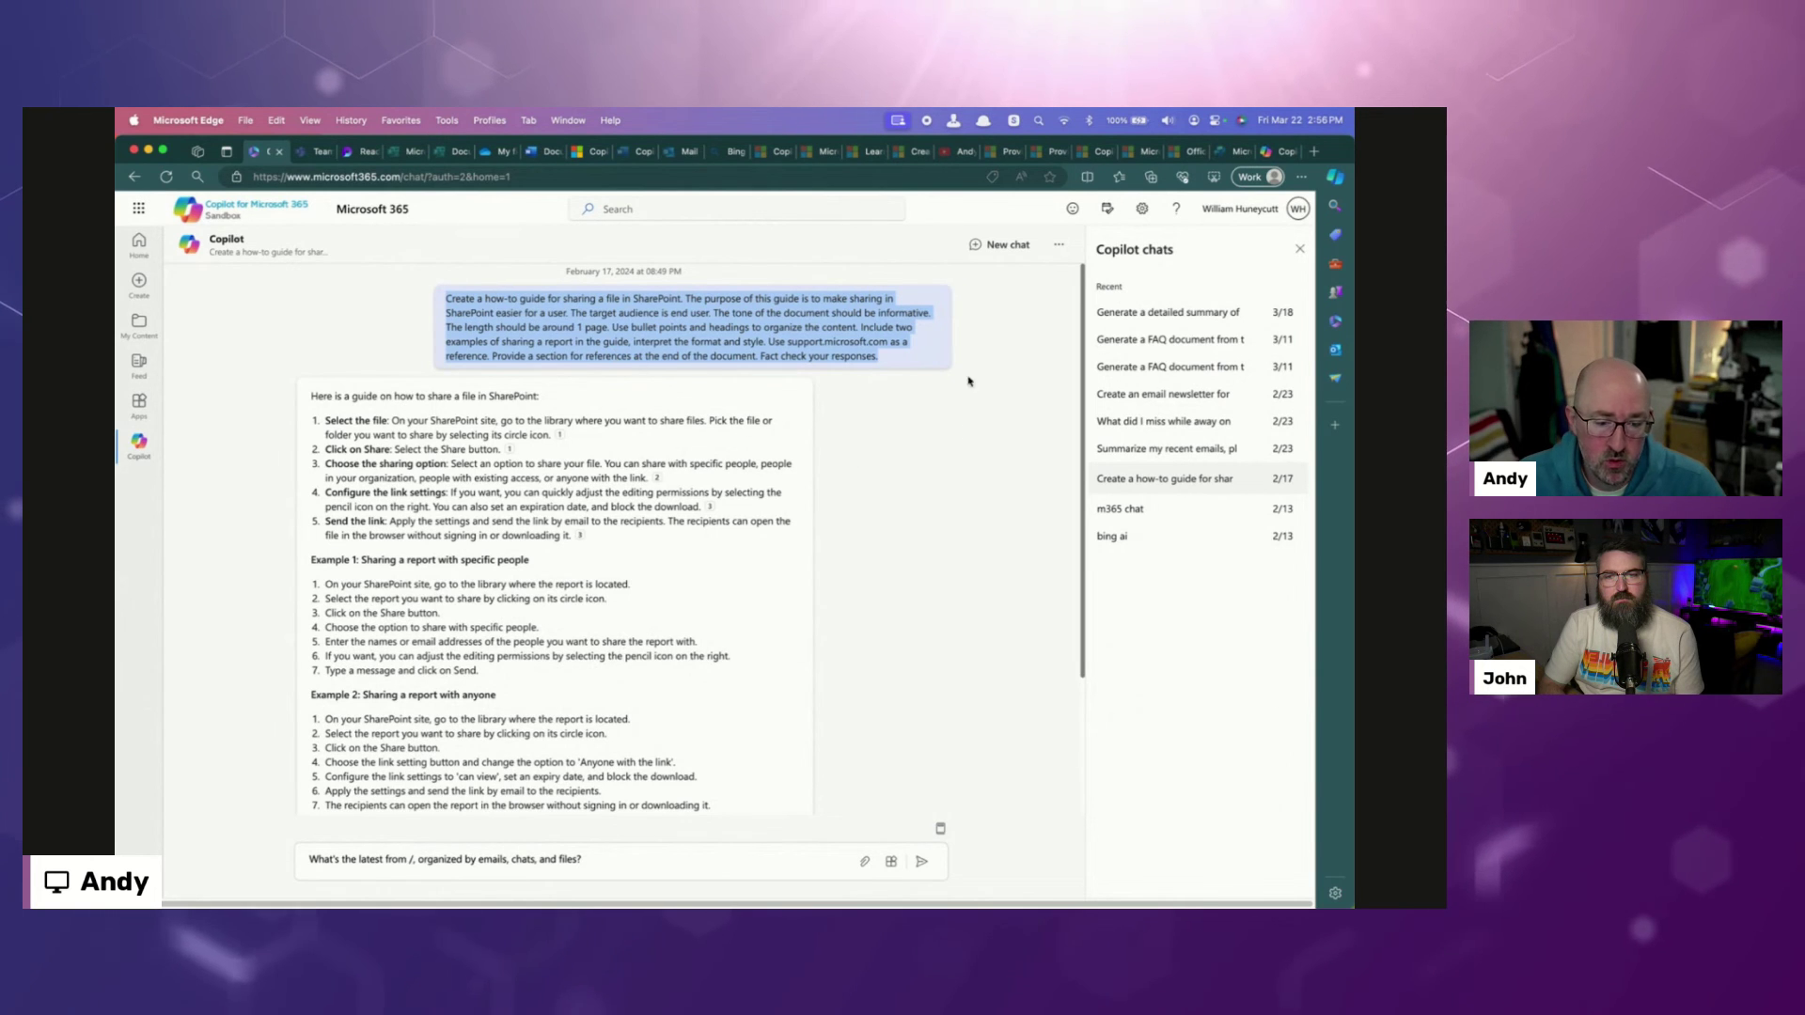
click(580, 153)
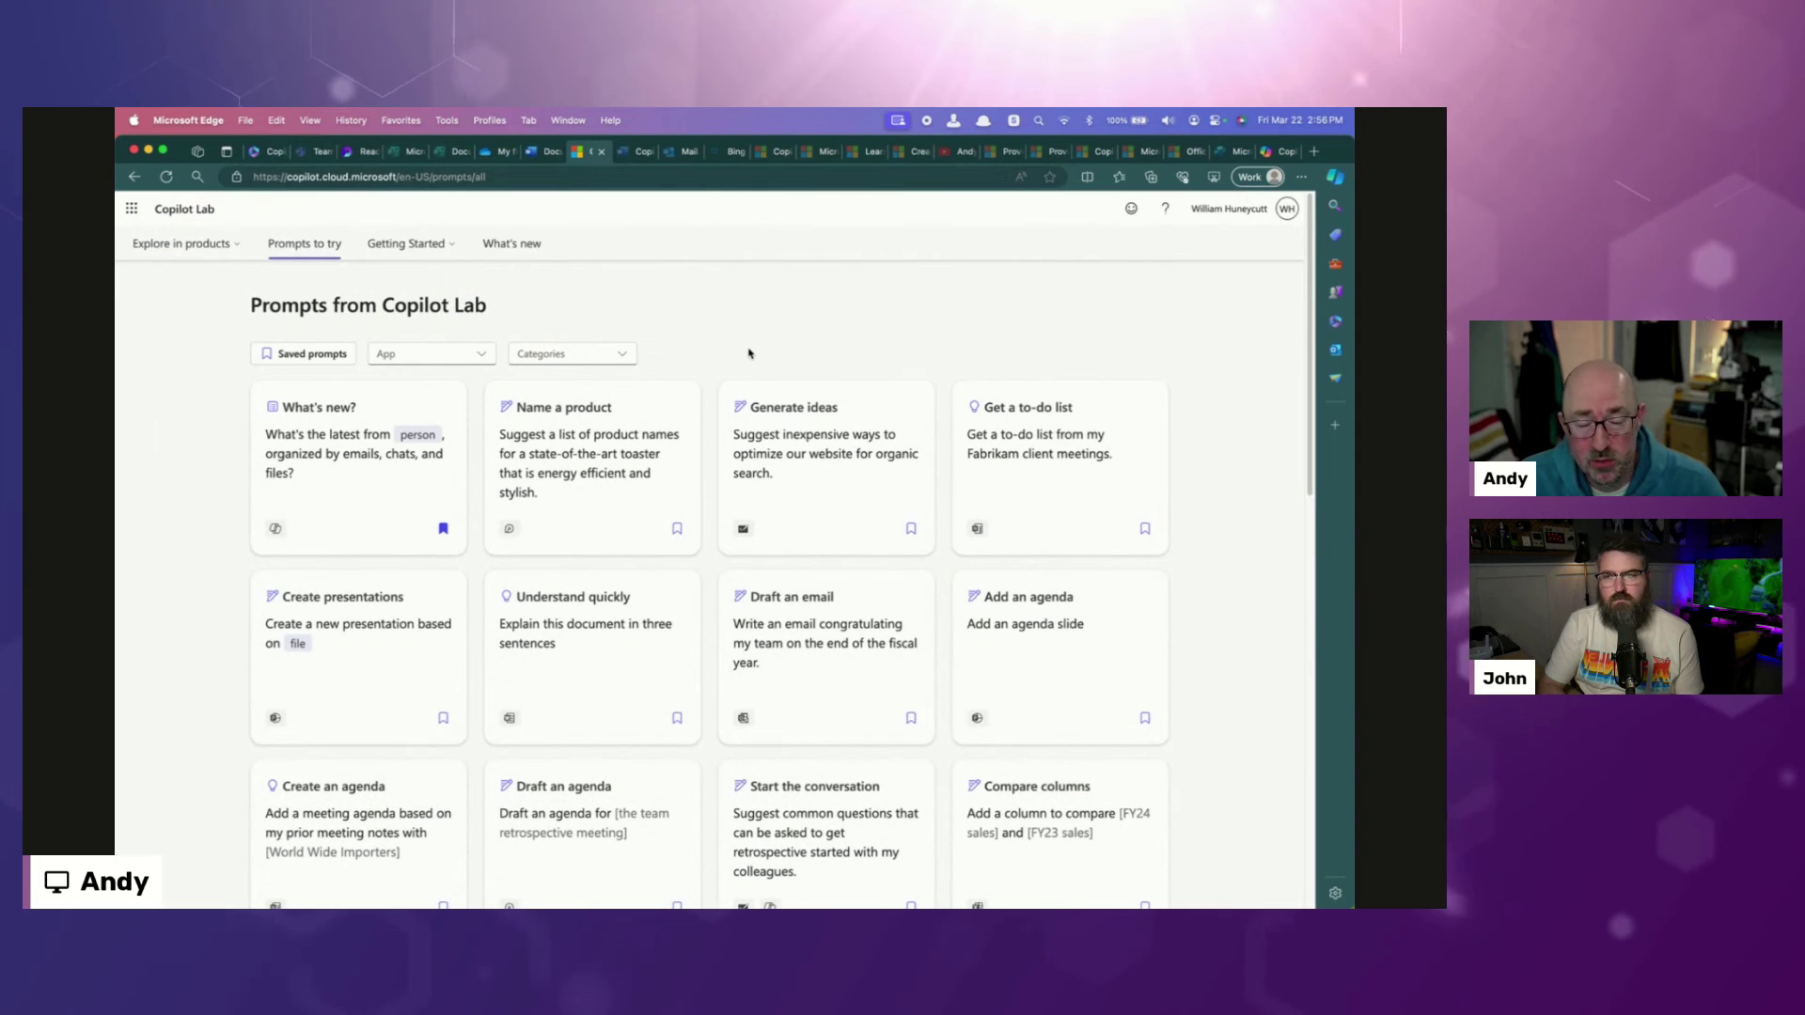